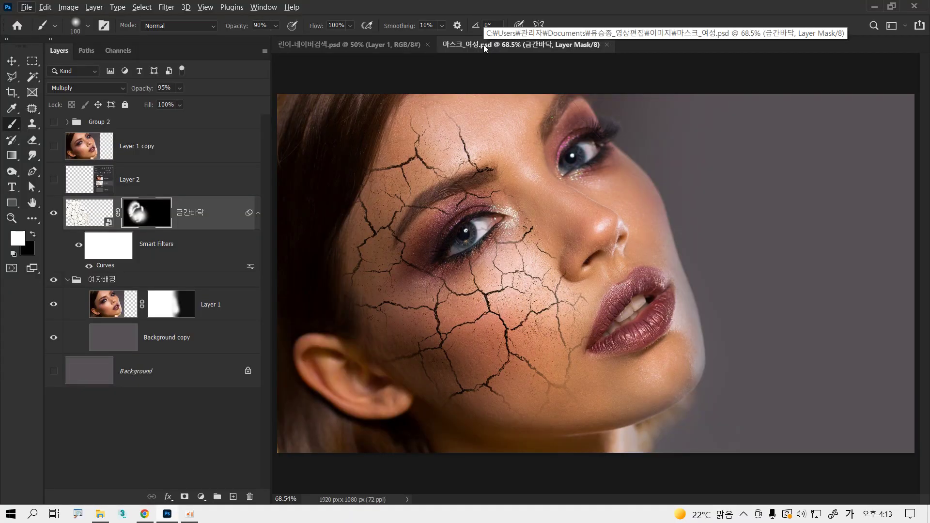
- Close both open documents and open macbook-459196_1920.jpg from the 이미지 folder as a docked document
{"action": "key", "text": "ctrl+w"}
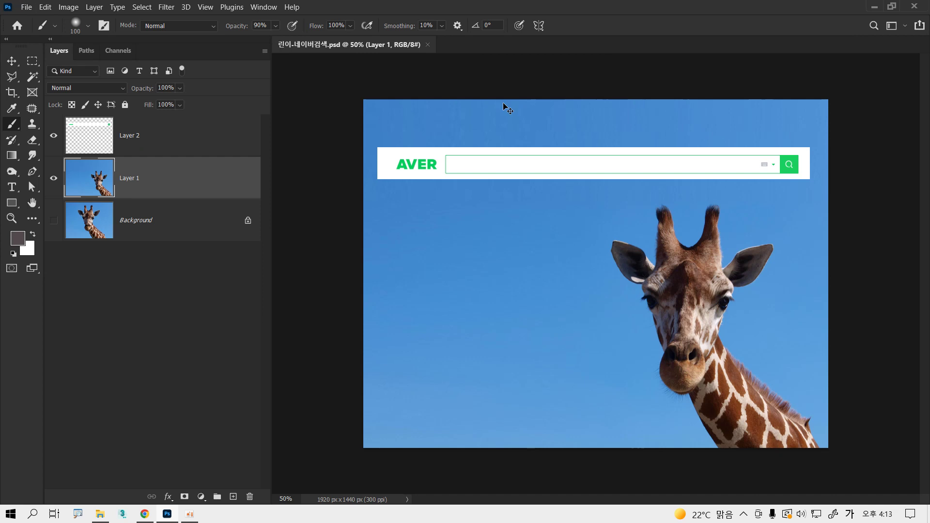
{"action": "key", "text": "ctrl+w"}
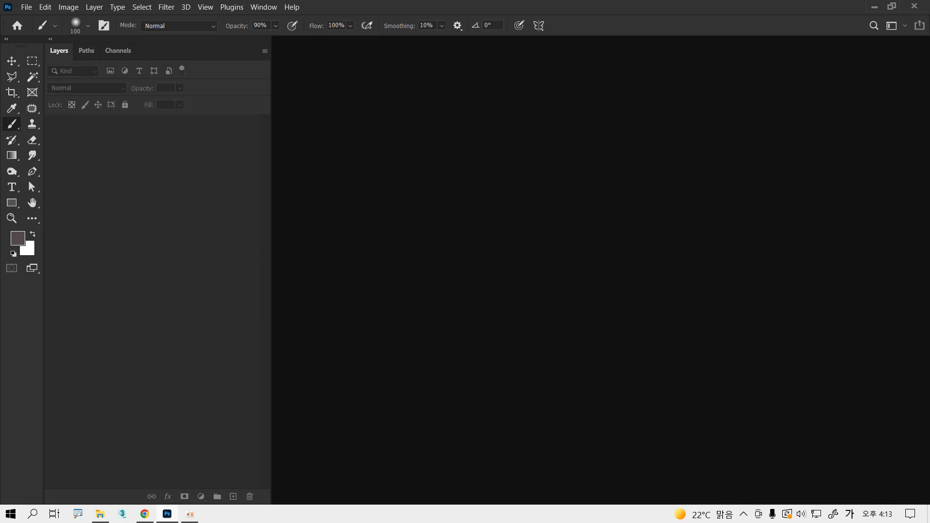
{"action": "key", "text": "super+e"}
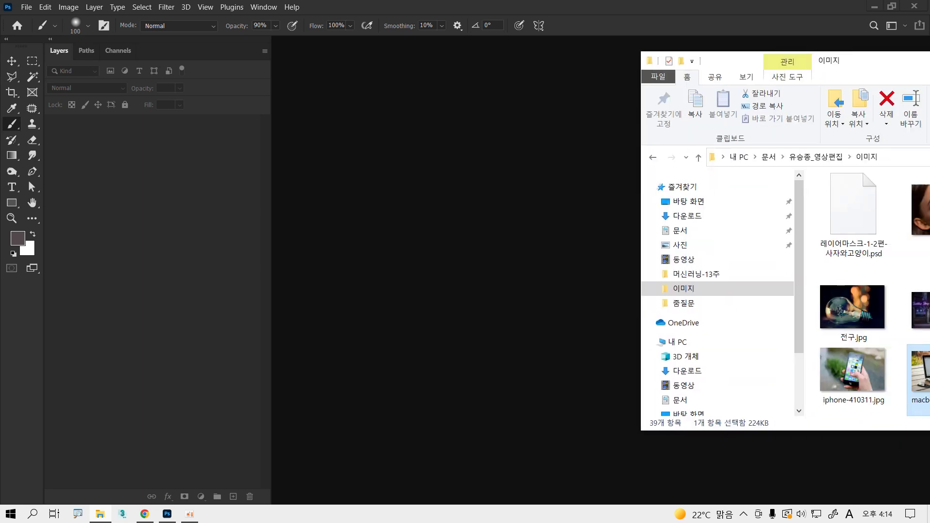
{"action": "left_click_drag", "start_coordinate": [929, 51], "coordinate": [597, 63]}
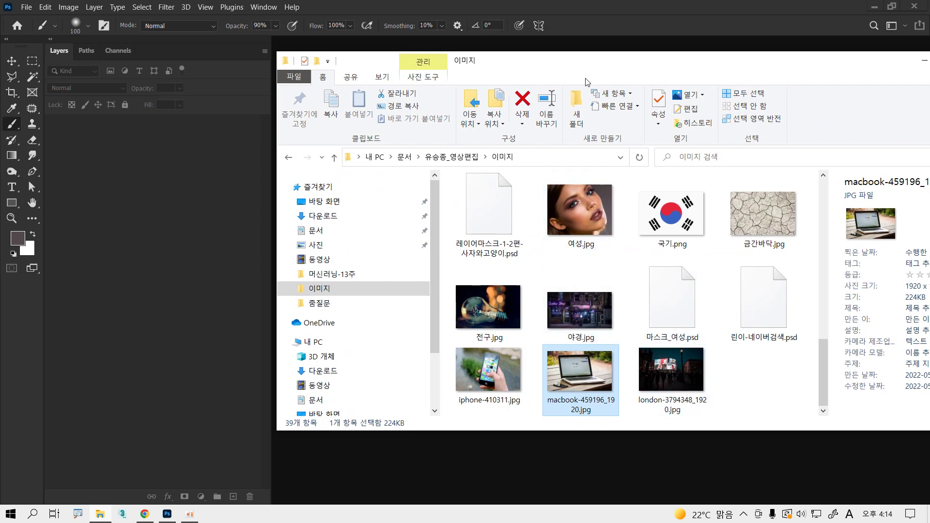
{"action": "left_click_drag", "start_coordinate": [587, 65], "coordinate": [793, 76]}
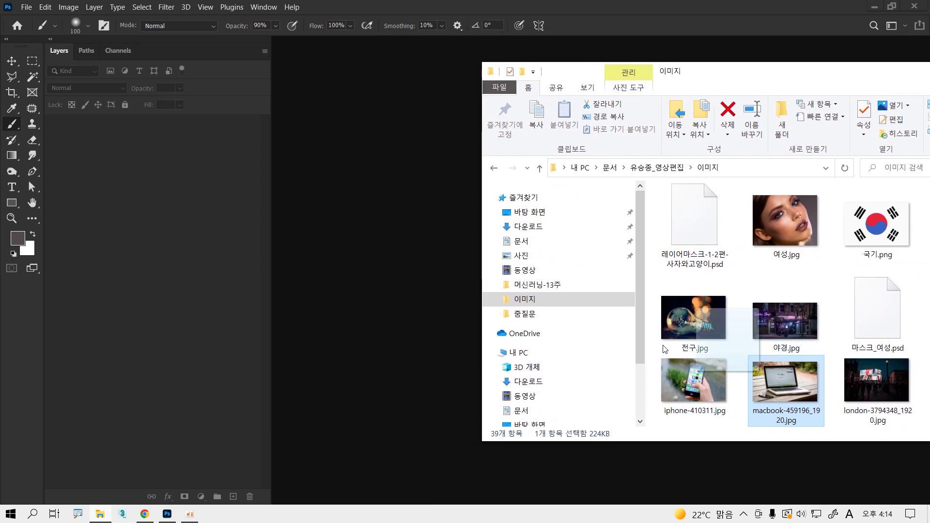
{"action": "left_click_drag", "start_coordinate": [665, 349], "coordinate": [423, 240]}
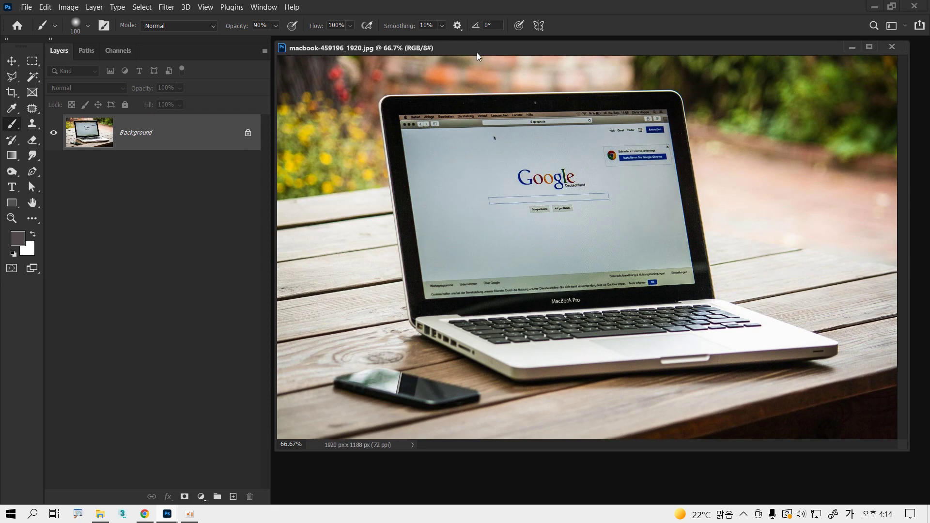
{"action": "left_click_drag", "start_coordinate": [477, 52], "coordinate": [470, 42]}
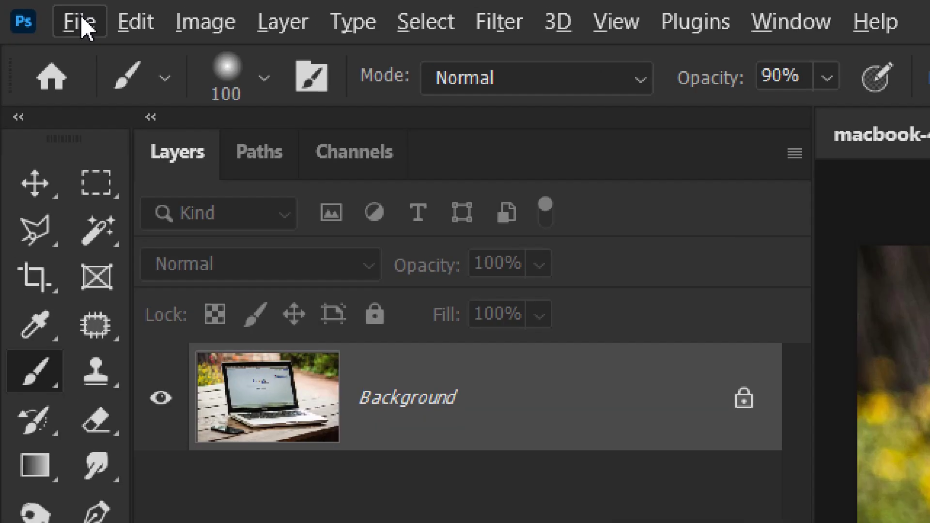
{"action": "left_click", "coordinate": [84, 26]}
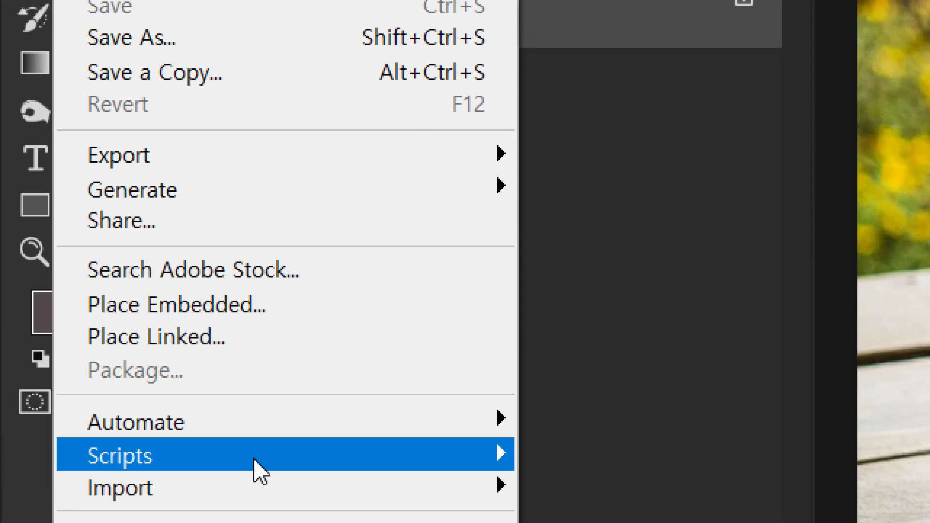
{"action": "mouse_move", "coordinate": [260, 470]}
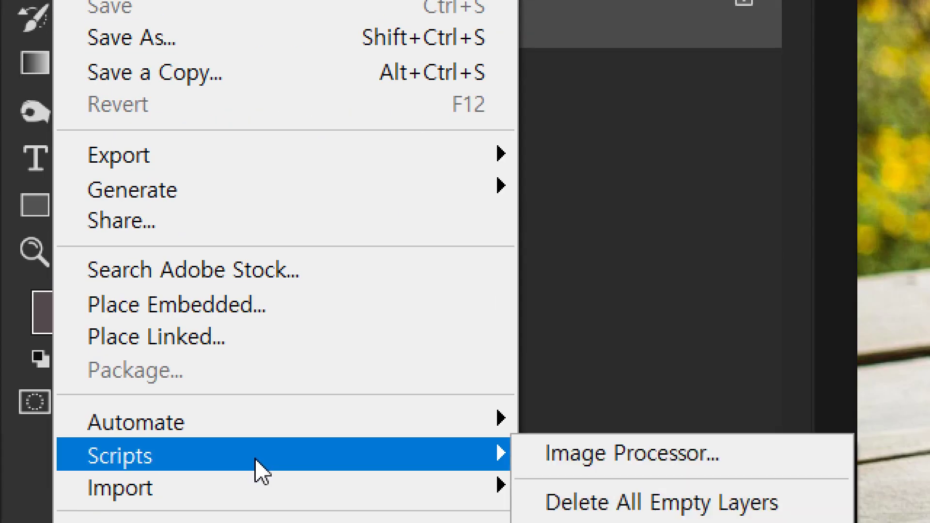
{"action": "mouse_move", "coordinate": [247, 494]}
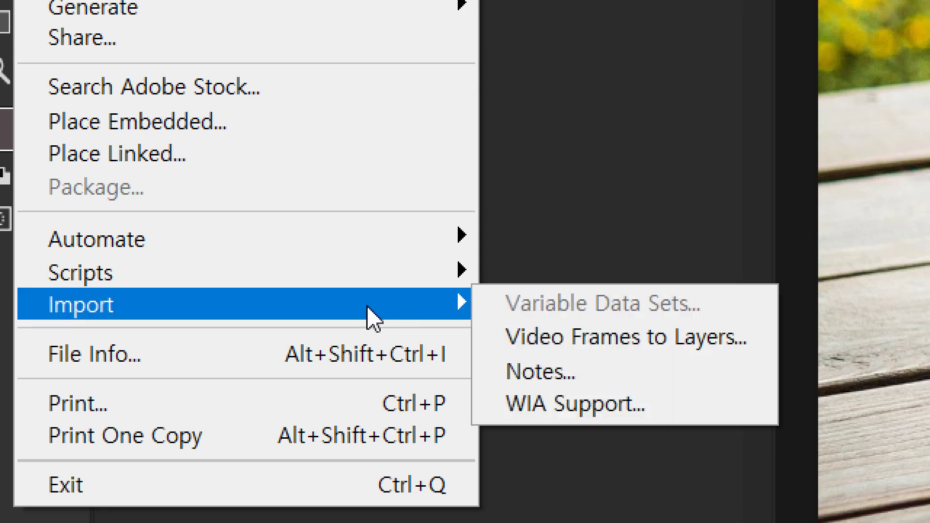
{"action": "key", "text": "Escape"}
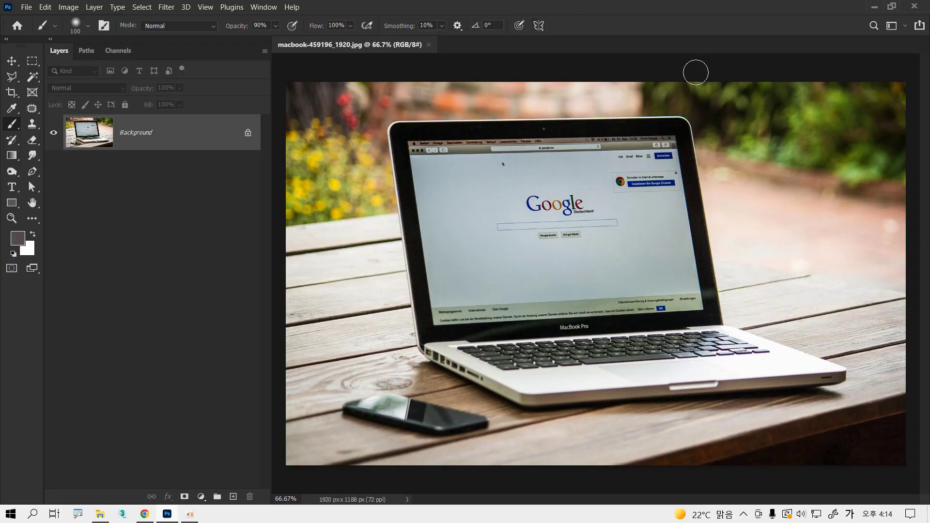
- Place 마스크_여성.psd from the image folder onto the laptop photo and scale it proportionally to about 59%
{"action": "left_click", "coordinate": [100, 514]}
{"action": "left_click_drag", "start_coordinate": [533, 69], "coordinate": [889, 61]}
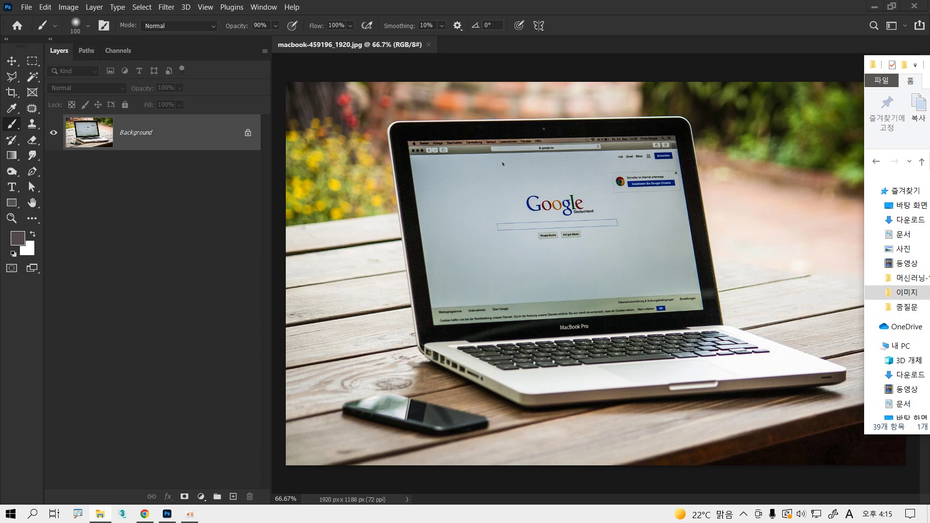
{"action": "left_click_drag", "start_coordinate": [889, 61], "coordinate": [236, 86]}
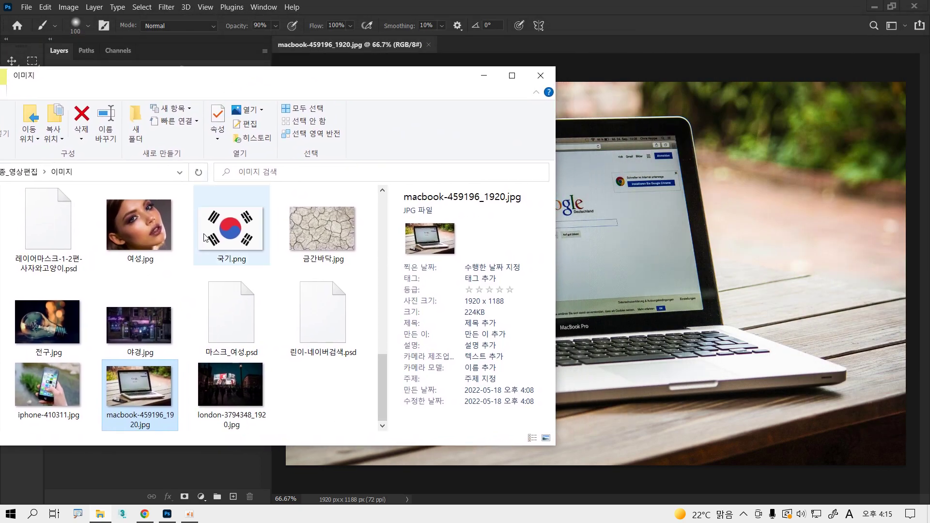
{"action": "left_click_drag", "start_coordinate": [237, 304], "coordinate": [640, 263]}
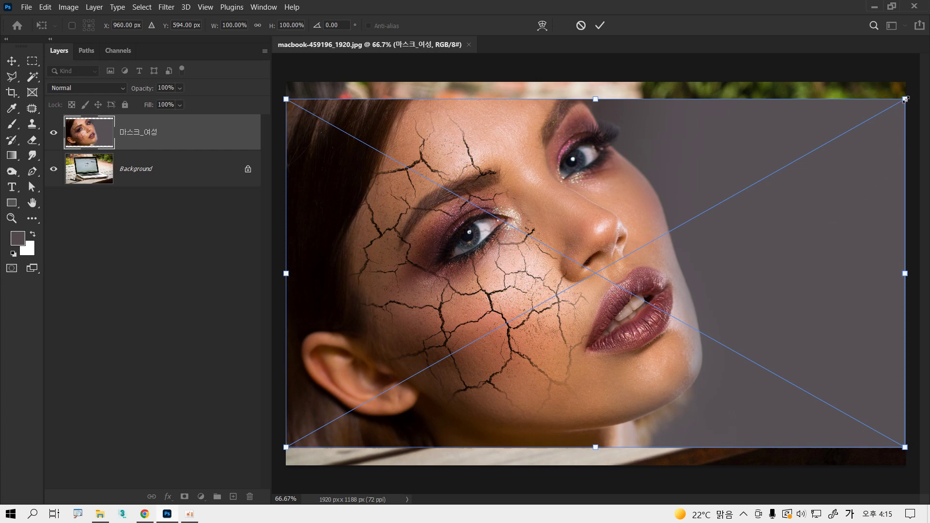
{"action": "left_click_drag", "start_coordinate": [905, 98], "coordinate": [796, 197]}
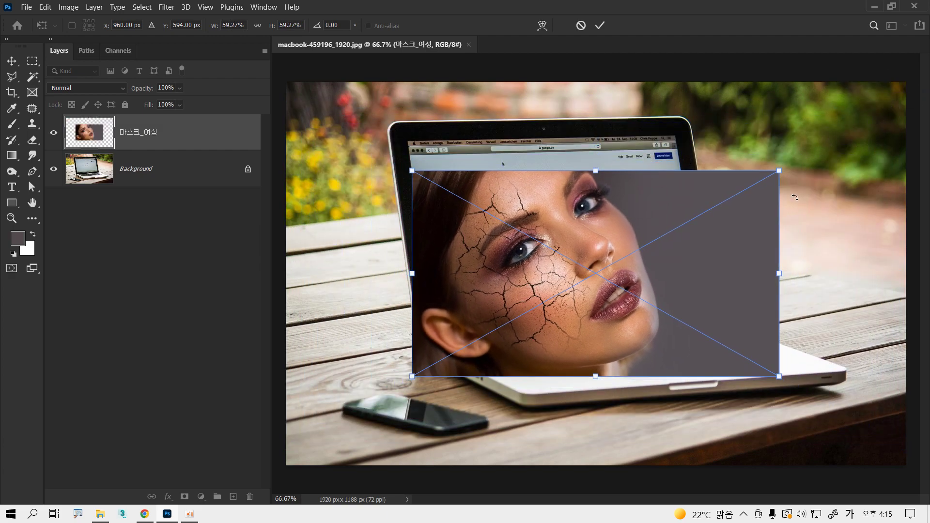
{"action": "key", "text": "b"}
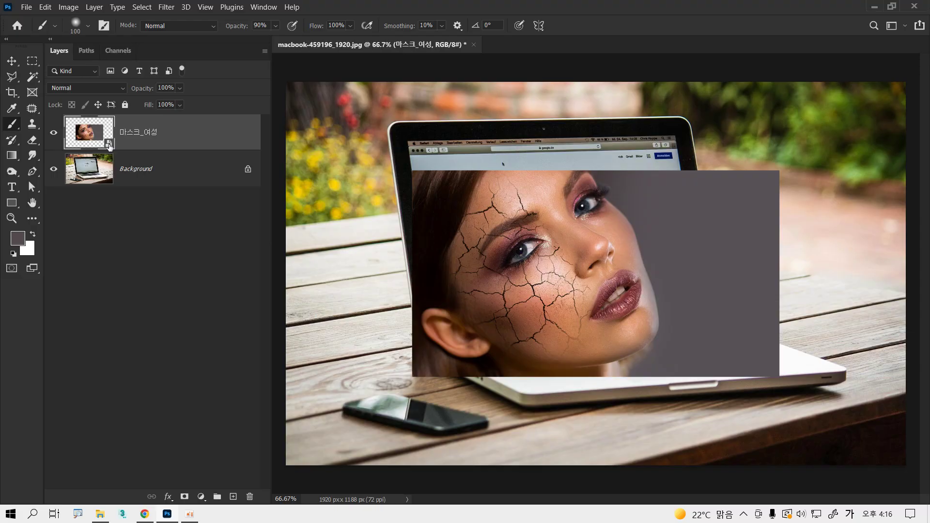
- Move the placed portrait layer about 96 px to the right and 33 px down over the laptop
{"action": "left_click", "coordinate": [13, 61]}
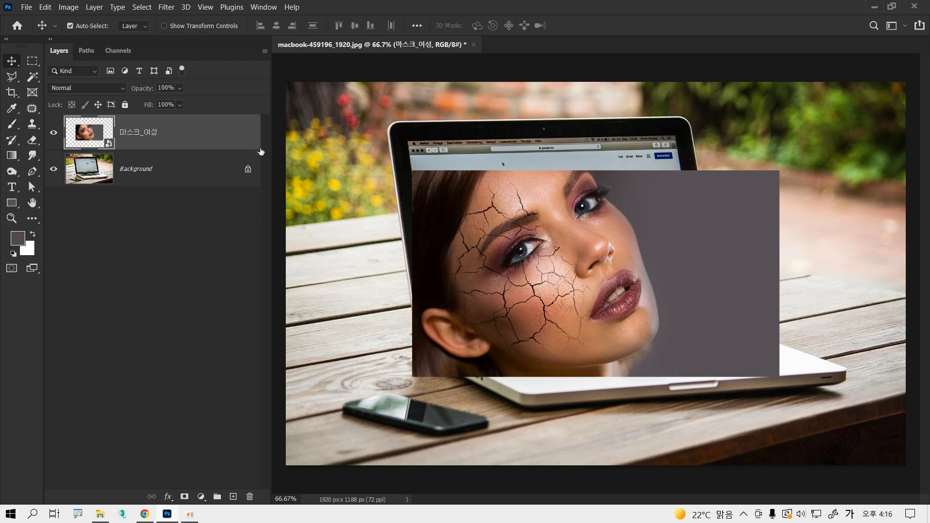
{"action": "left_click_drag", "start_coordinate": [478, 202], "coordinate": [491, 236]}
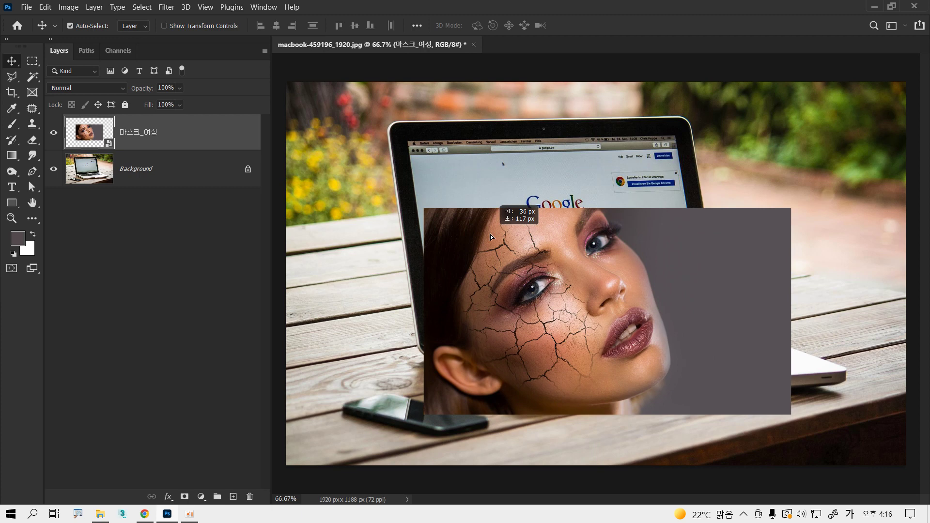
{"action": "left_click_drag", "start_coordinate": [490, 234], "coordinate": [490, 235]}
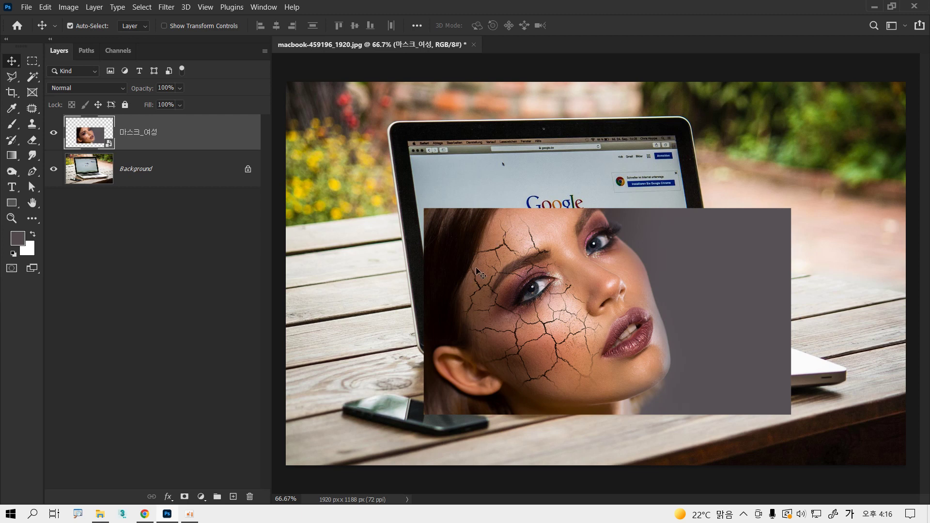
{"action": "left_click_drag", "start_coordinate": [477, 269], "coordinate": [496, 240]}
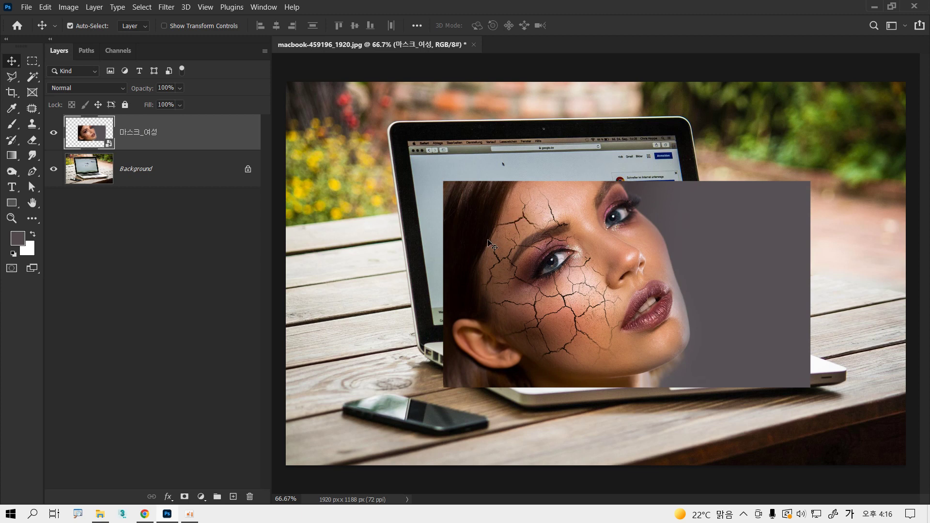
- Free-transform the portrait to about 47% scale and -3.8° rotation, positioned over the laptop screen
{"action": "key", "text": "ctrl+t"}
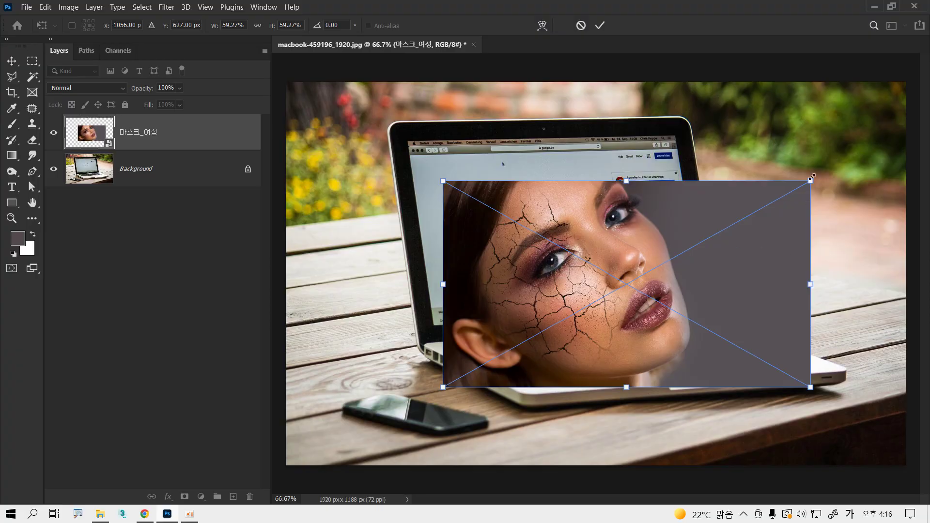
{"action": "left_click_drag", "start_coordinate": [812, 179], "coordinate": [737, 217]}
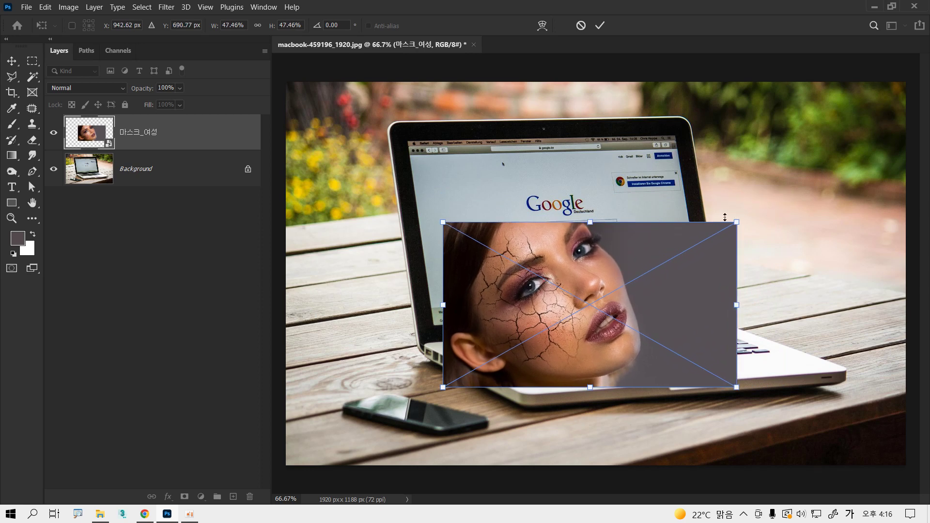
{"action": "left_click_drag", "start_coordinate": [677, 257], "coordinate": [671, 209]}
{"action": "left_click_drag", "start_coordinate": [668, 191], "coordinate": [670, 185]}
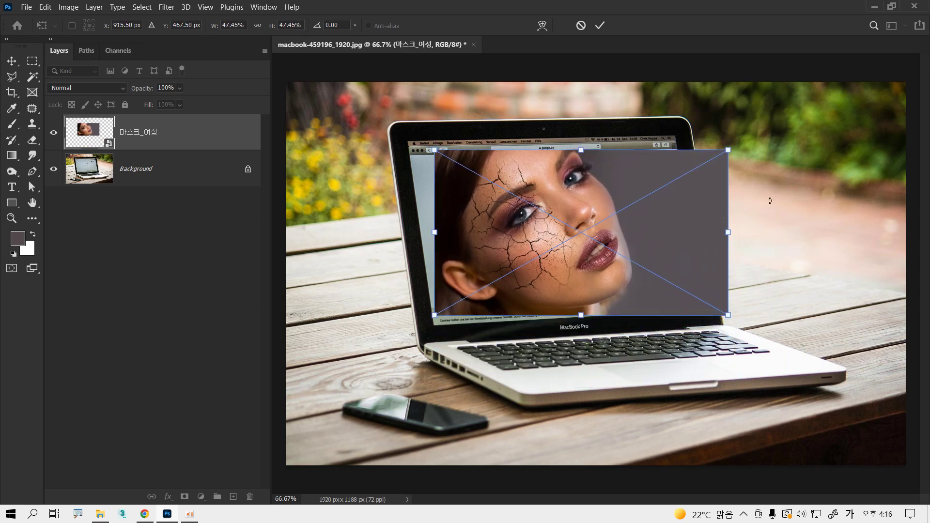
{"action": "left_click_drag", "start_coordinate": [763, 199], "coordinate": [760, 189]}
{"action": "left_click_drag", "start_coordinate": [690, 224], "coordinate": [690, 216]}
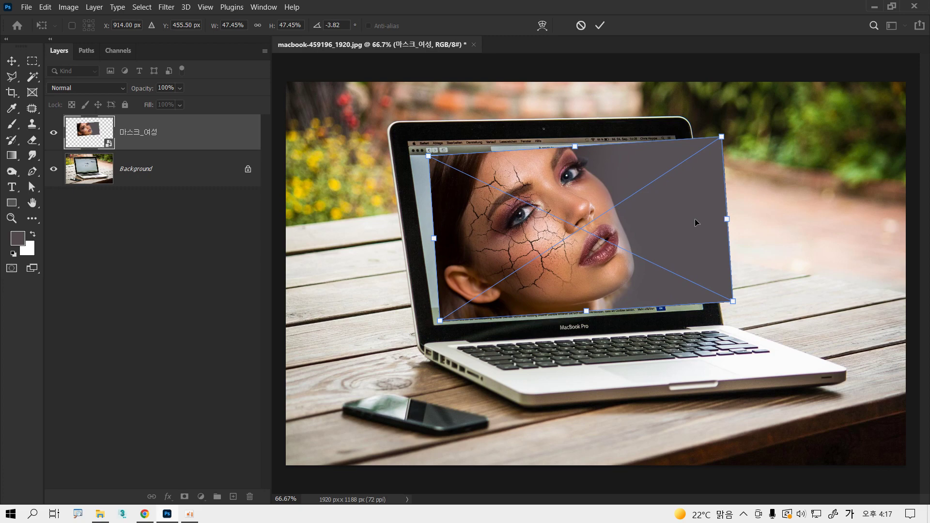
- Distort the portrait's four corners to fit the corners of the laptop screen and apply the transform
{"action": "key", "text": "ctrl+1"}
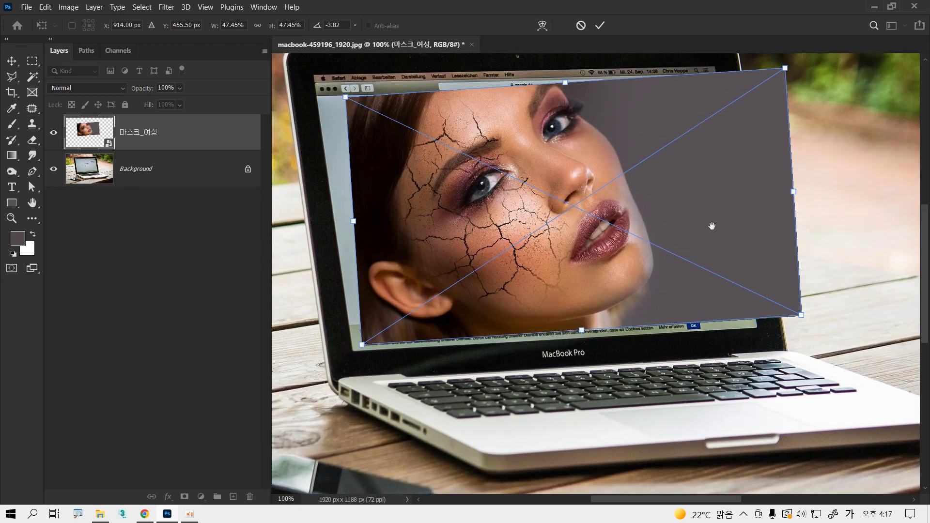
{"action": "left_click_drag", "start_coordinate": [544, 222], "coordinate": [552, 249]}
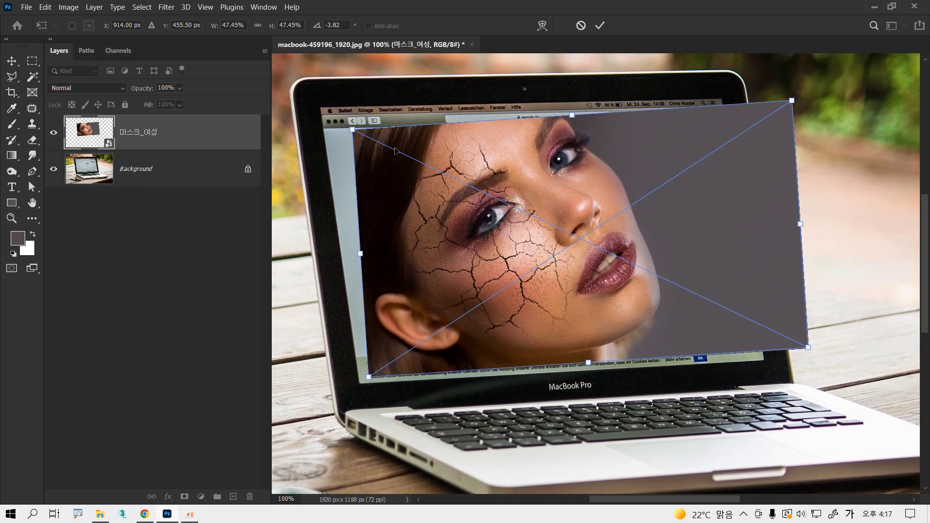
{"action": "left_click", "coordinate": [353, 130]}
{"action": "left_click_drag", "start_coordinate": [354, 130], "coordinate": [323, 129]}
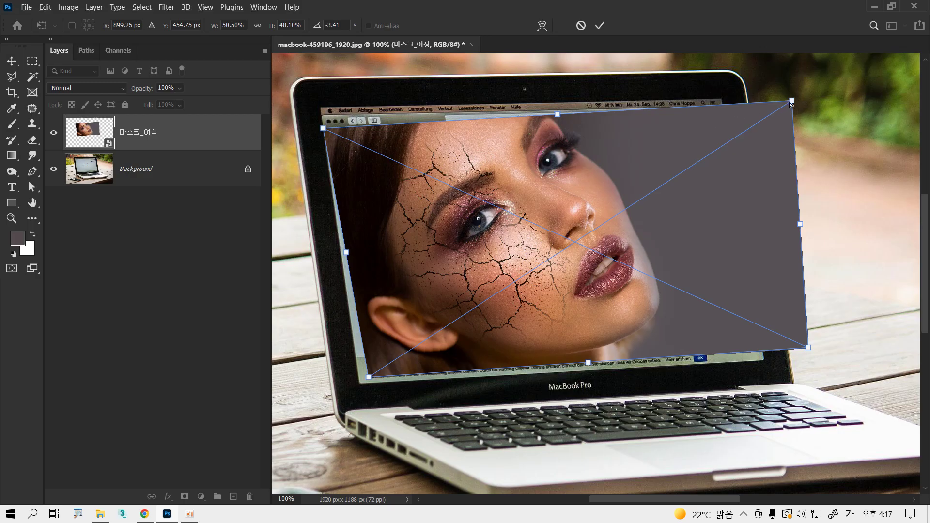
{"action": "left_click_drag", "start_coordinate": [790, 102], "coordinate": [724, 121]}
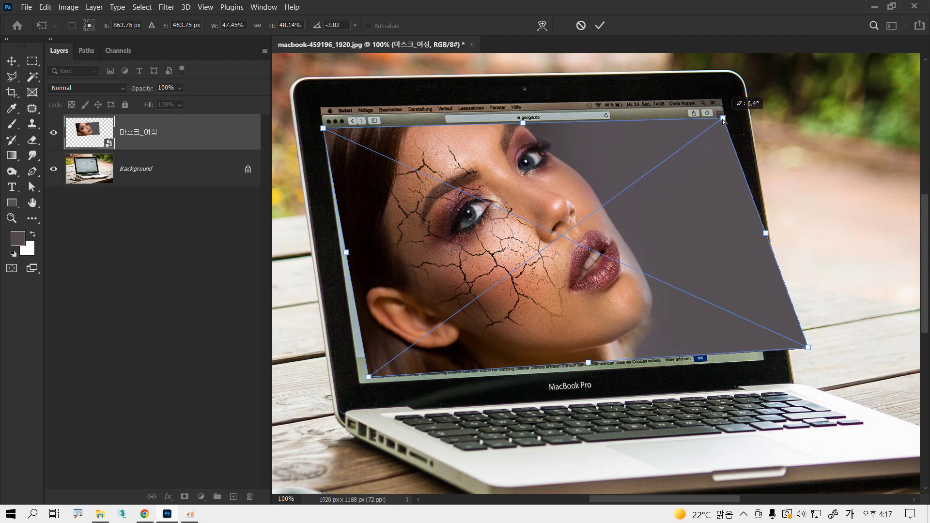
{"action": "left_click_drag", "start_coordinate": [724, 121], "coordinate": [720, 101]}
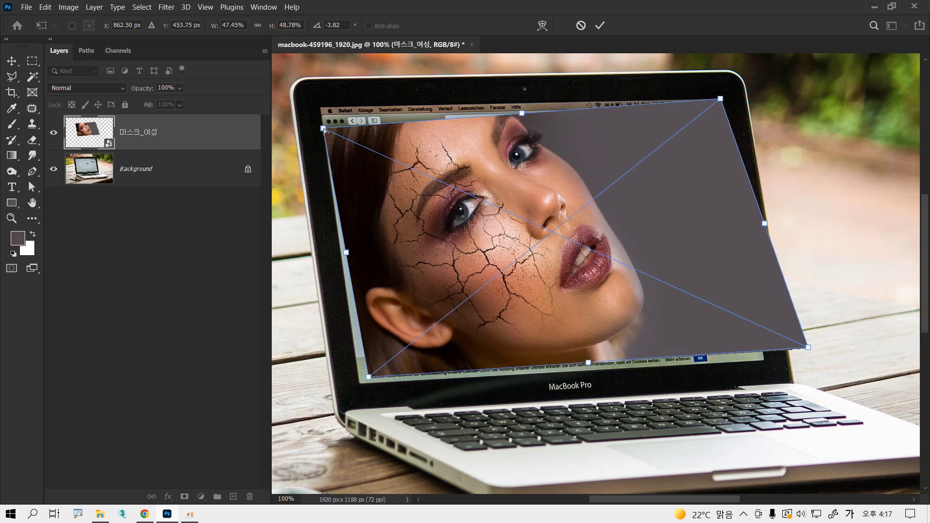
{"action": "left_click_drag", "start_coordinate": [324, 130], "coordinate": [320, 108]}
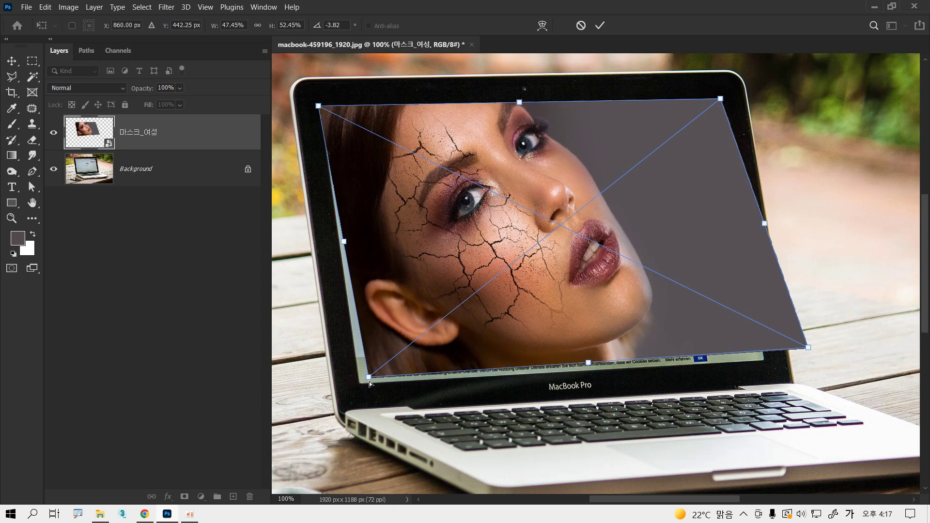
{"action": "left_click_drag", "start_coordinate": [369, 383], "coordinate": [360, 388]}
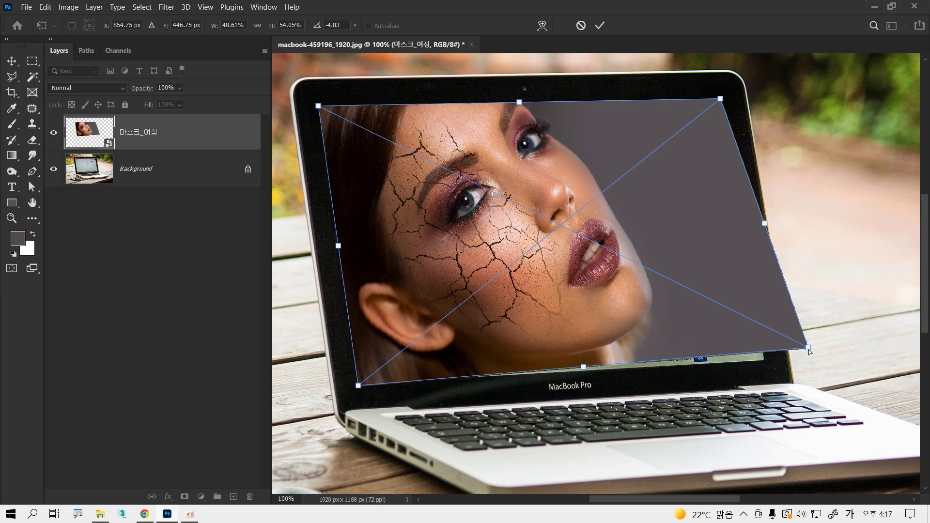
{"action": "left_click_drag", "start_coordinate": [810, 351], "coordinate": [767, 359]}
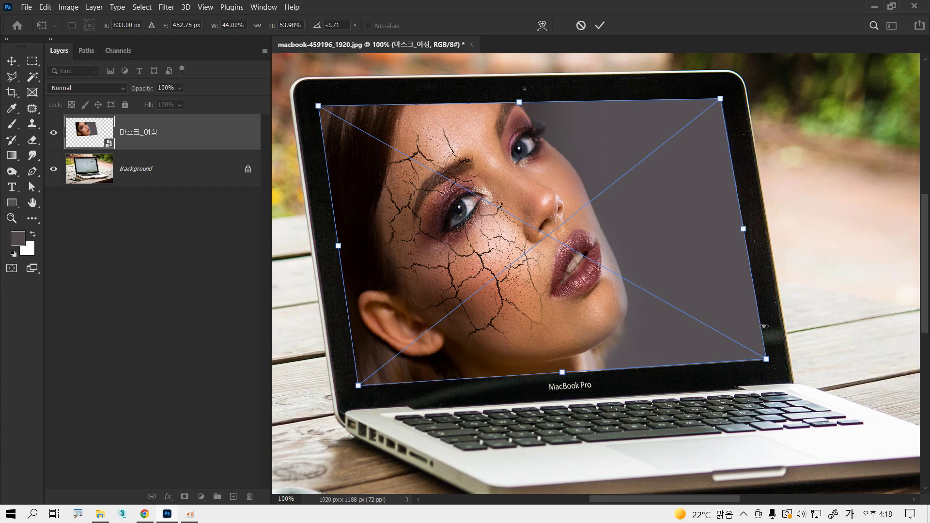
{"action": "key", "text": "Return"}
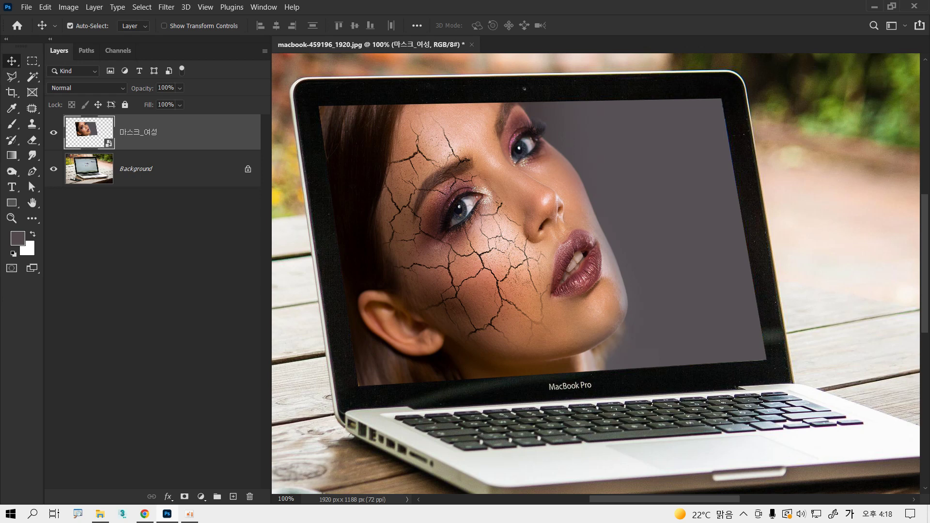
- Save the laptop composite as a new Photoshop file named macbook-목업연습-1, keeping Maximize Compatibility on
{"action": "left_click", "coordinate": [595, 24]}
{"action": "key", "text": "ctrl"}
{"action": "key", "text": "ctrl+shift+s"}
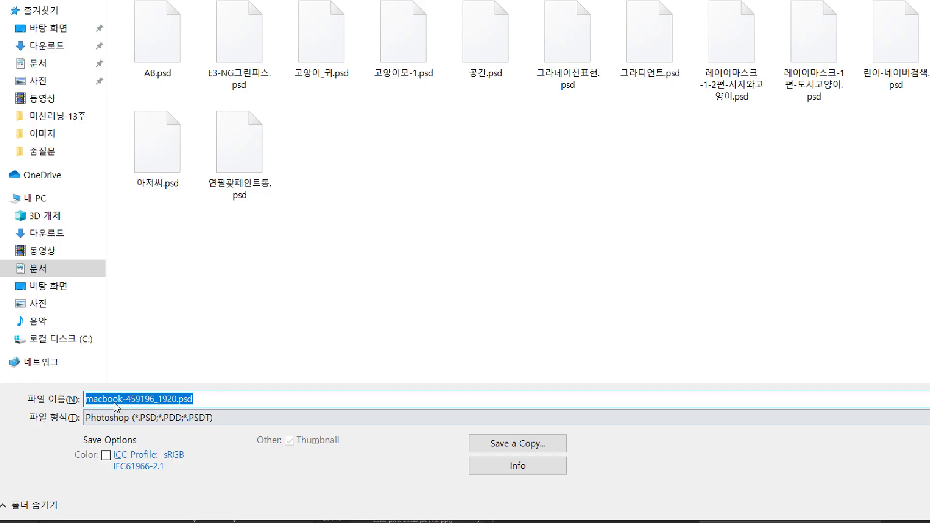
{"action": "left_click", "coordinate": [141, 399]}
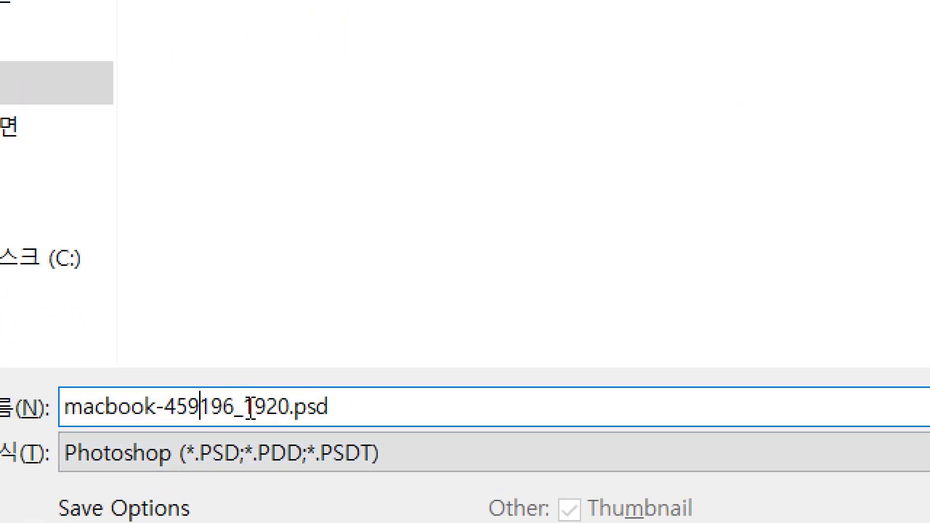
{"action": "left_click_drag", "start_coordinate": [248, 407], "coordinate": [486, 377]}
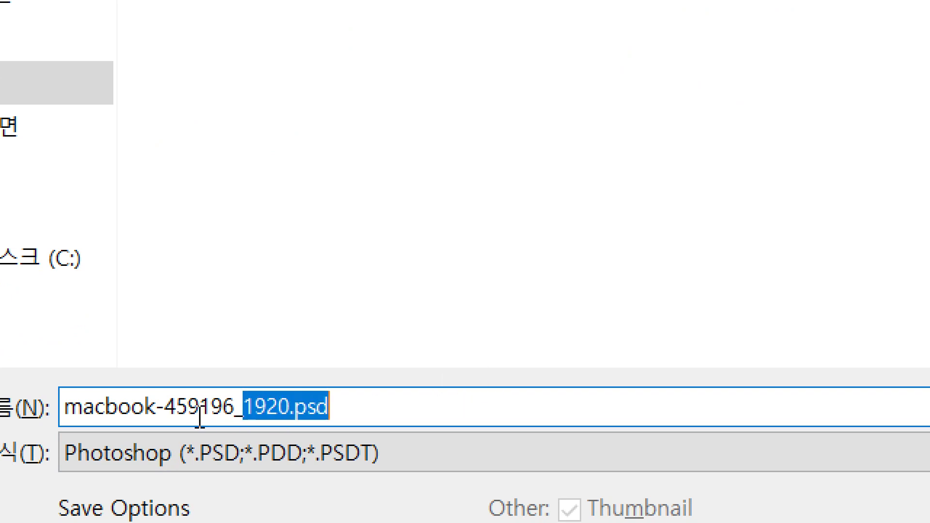
{"action": "left_click_drag", "start_coordinate": [175, 407], "coordinate": [331, 406]}
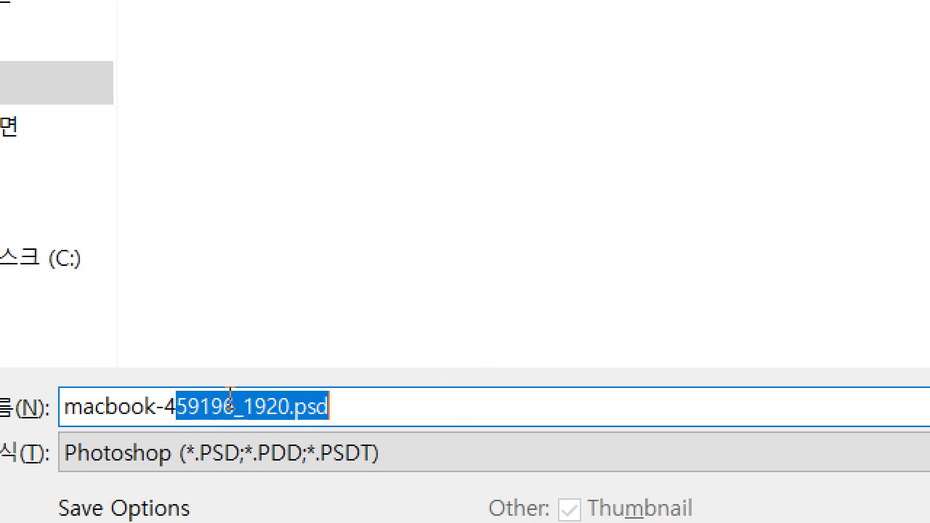
{"action": "left_click_drag", "start_coordinate": [165, 406], "coordinate": [646, 357]}
{"action": "type", "text": "ah"}
{"action": "key", "text": "BackSpace"}
{"action": "key", "text": "BackSpace"}
{"action": "type", "text": "목업여"}
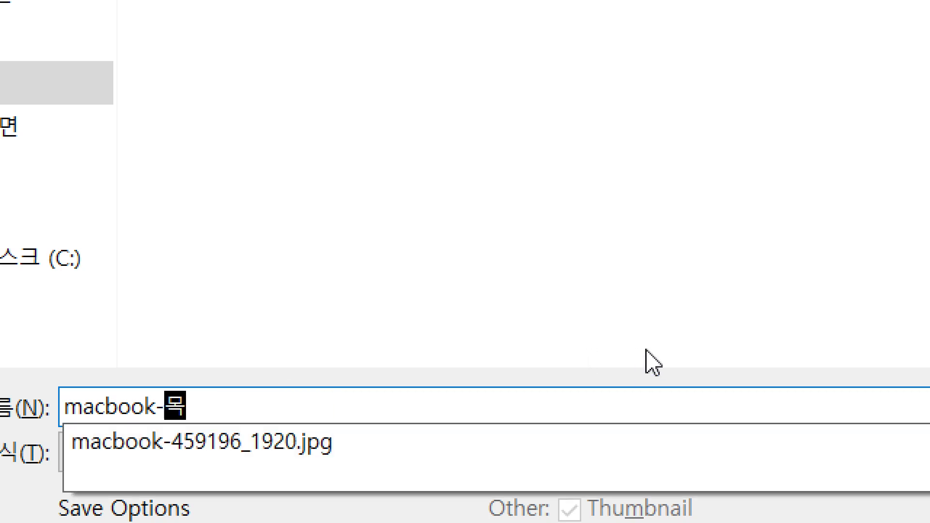
{"action": "type", "text": "ㄴ습-1"}
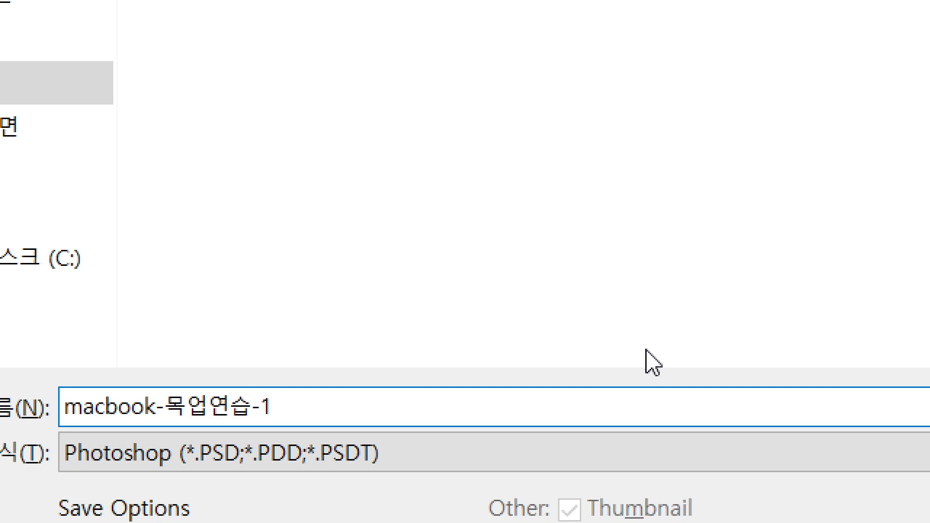
{"action": "key", "text": "Return"}
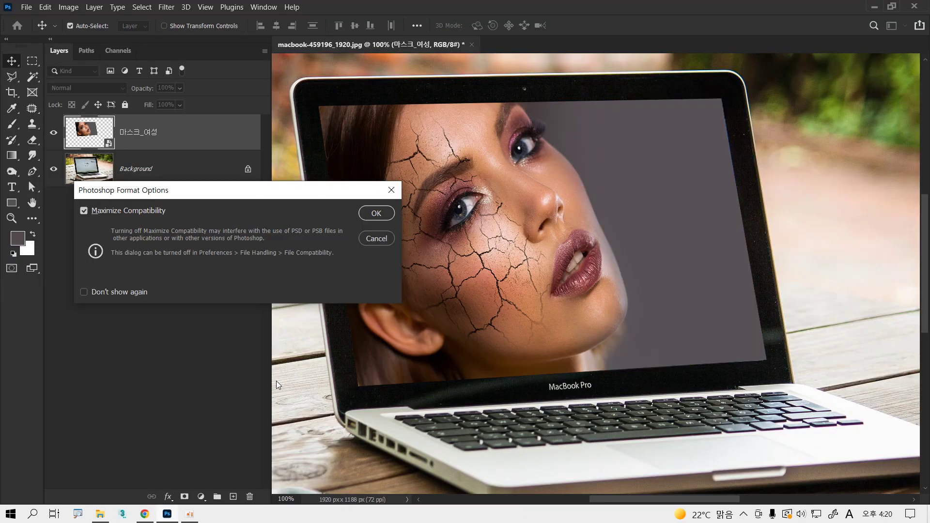
{"action": "key", "text": "Return"}
{"action": "key", "text": "ctrl"}
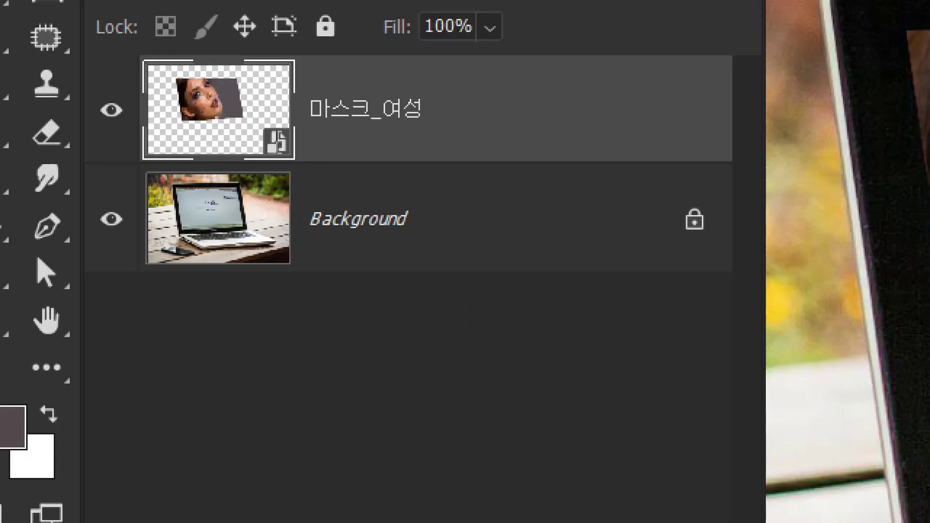
- Open the 마스크_여성 smart object's contents as a docked tab, then close that document after comparing it with the laptop composite
{"action": "double_click", "coordinate": [278, 150]}
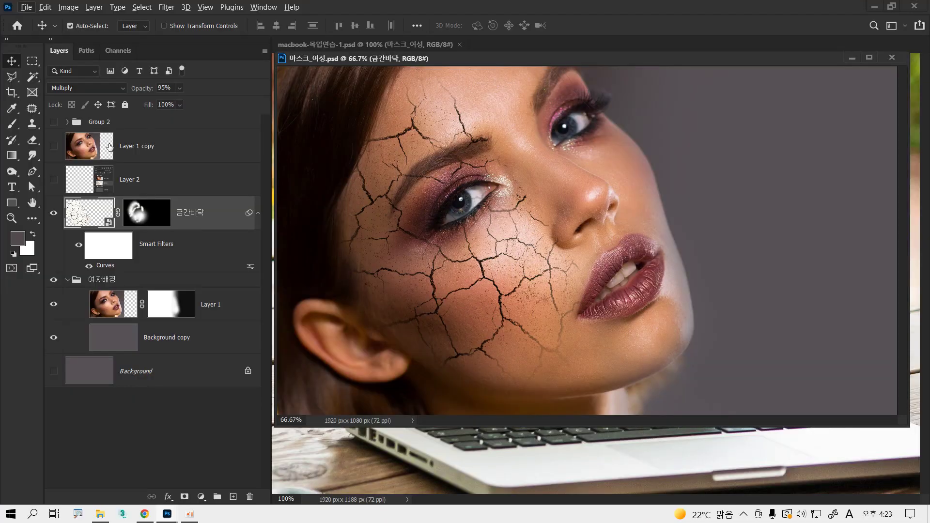
{"action": "left_click_drag", "start_coordinate": [362, 62], "coordinate": [525, 47]}
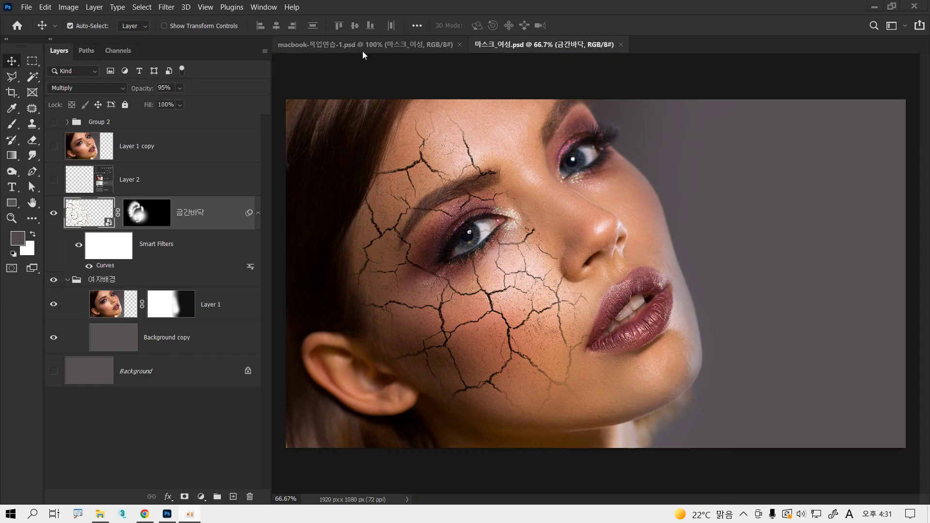
{"action": "left_click", "coordinate": [363, 49]}
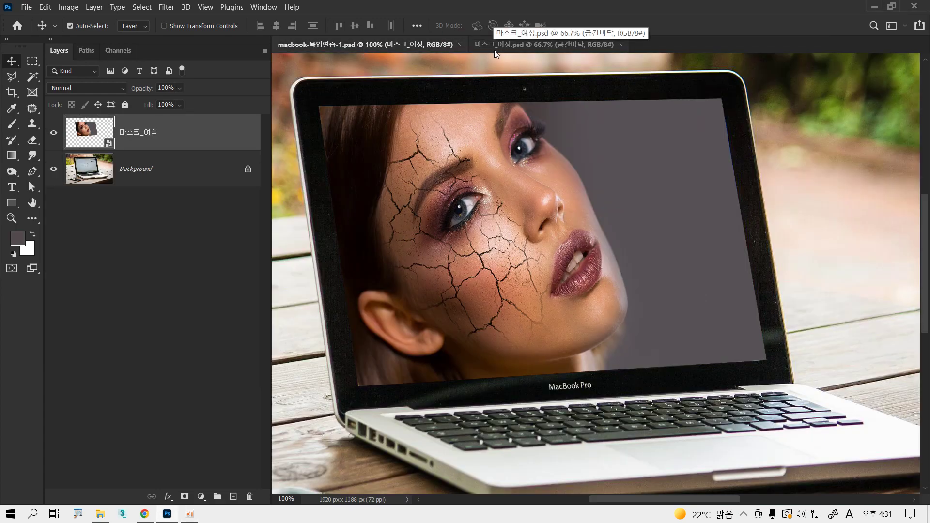
{"action": "left_click", "coordinate": [496, 48]}
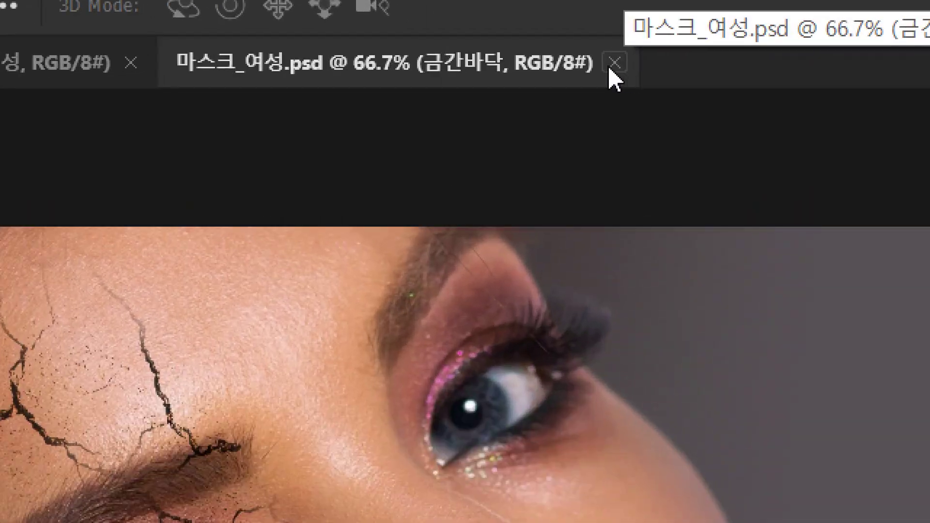
{"action": "left_click", "coordinate": [621, 44]}
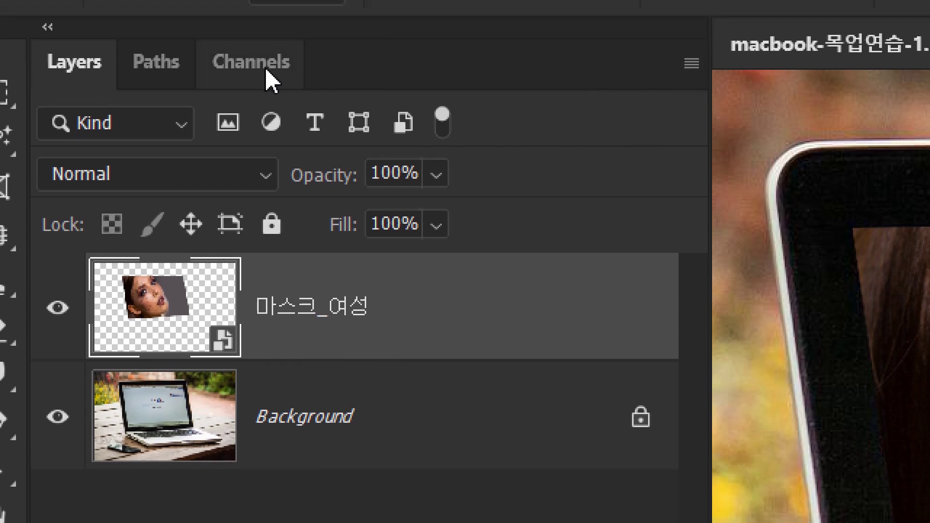
- Set the layer thumbnail size to the medium preview in the Layers Panel Options
{"action": "left_click", "coordinate": [692, 73]}
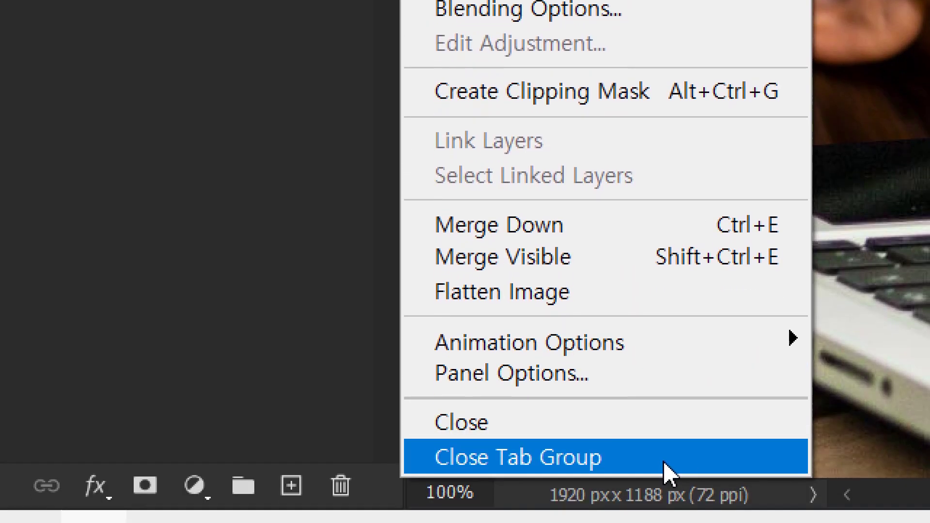
{"action": "left_click", "coordinate": [545, 383]}
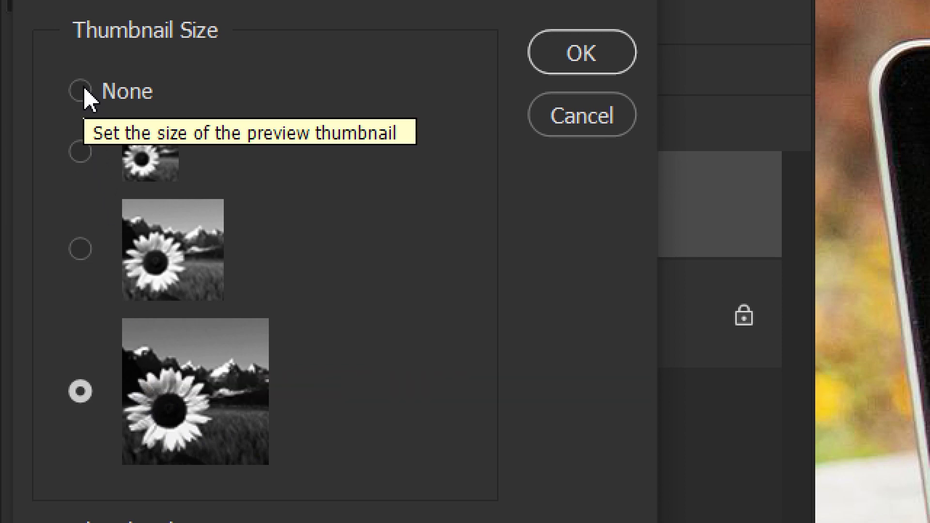
{"action": "left_click", "coordinate": [81, 152]}
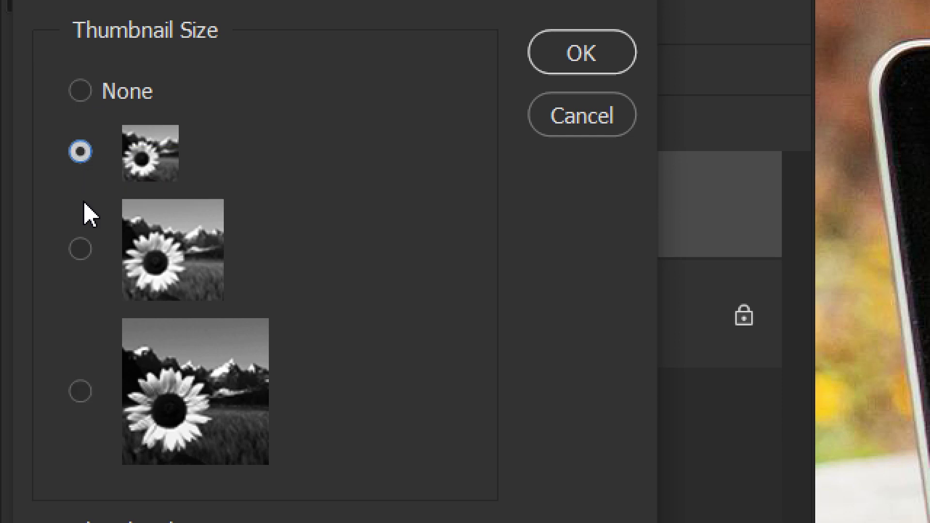
{"action": "left_click", "coordinate": [81, 250]}
{"action": "left_click", "coordinate": [576, 61]}
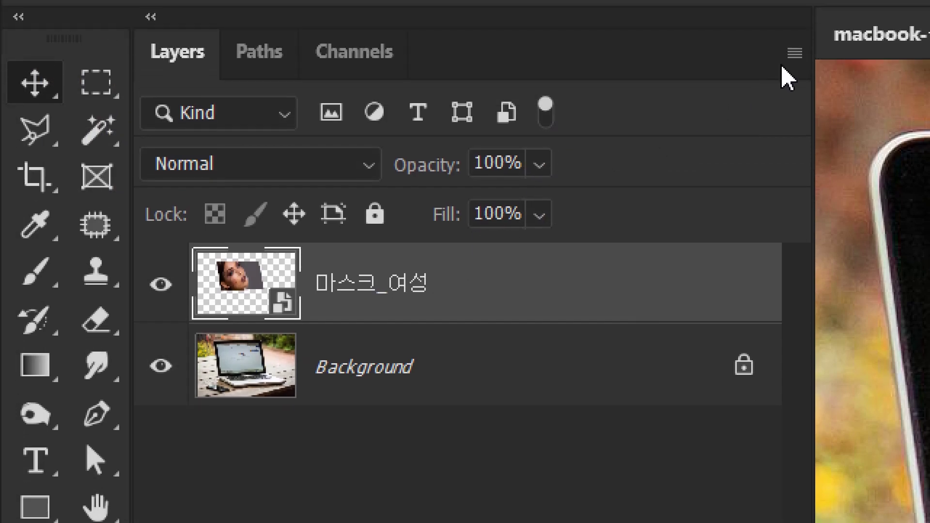
- Set the layer thumbnail size to None in the Layers Panel Options
{"action": "left_click", "coordinate": [791, 1]}
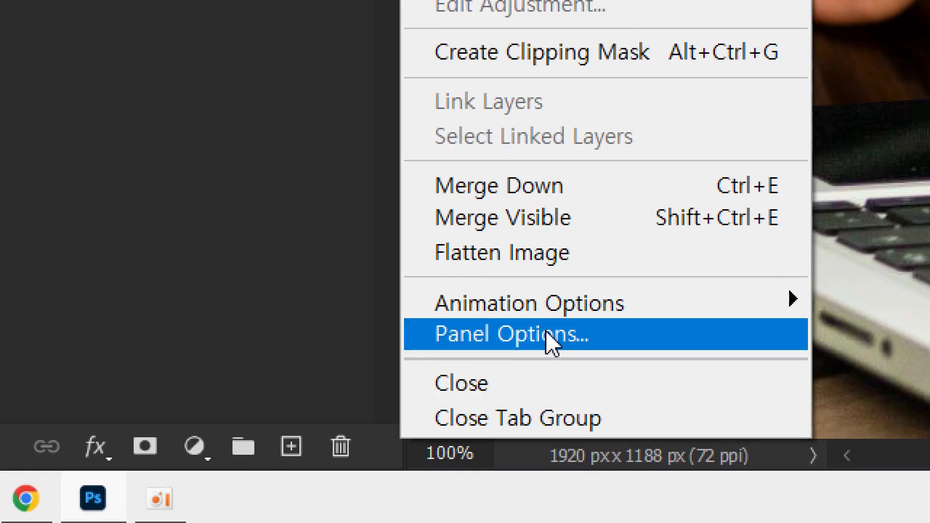
{"action": "left_click", "coordinate": [549, 339]}
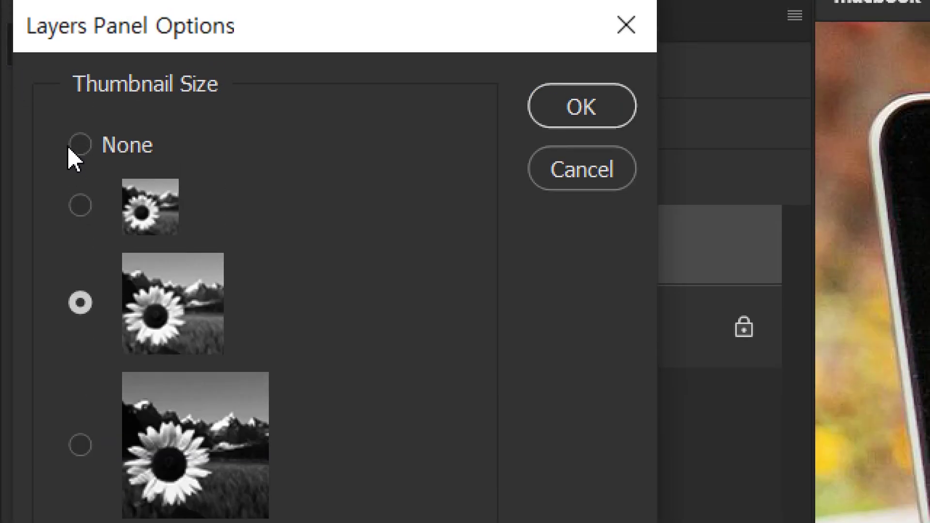
{"action": "left_click", "coordinate": [81, 145]}
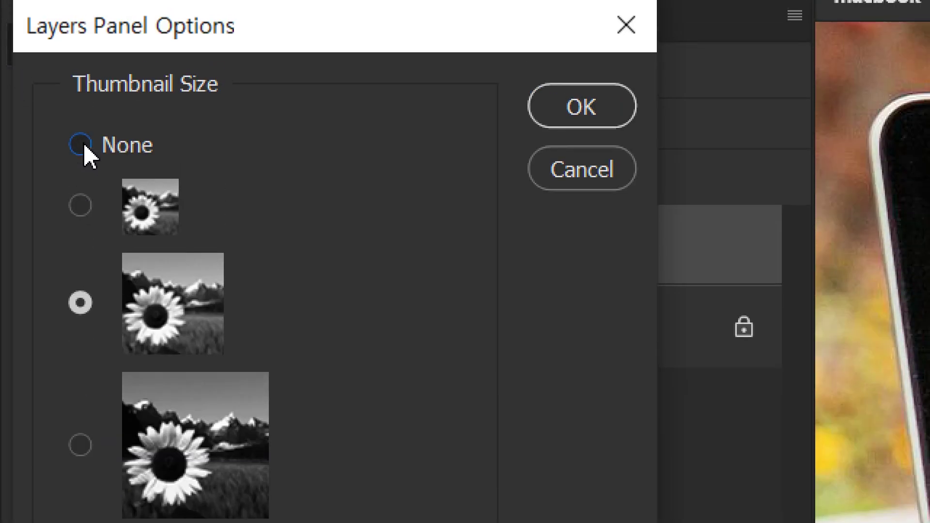
{"action": "left_click", "coordinate": [595, 112]}
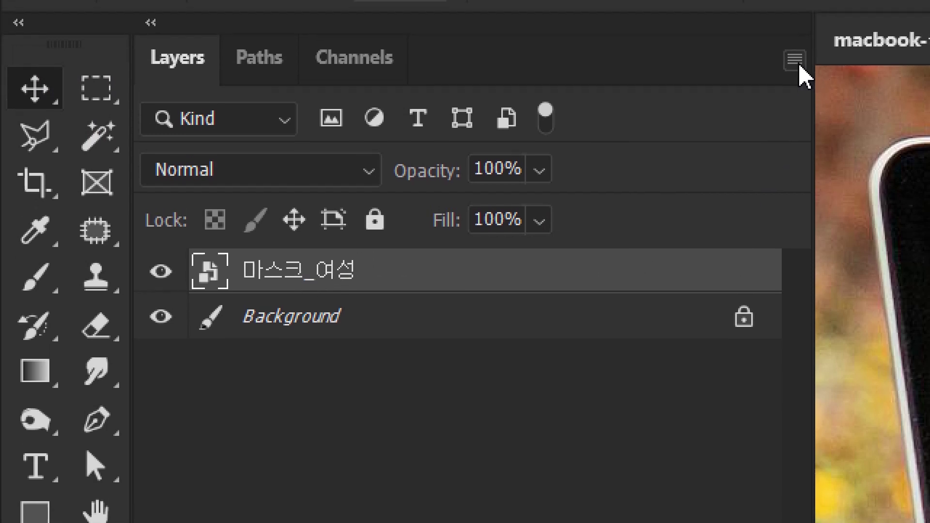
- Set the layer thumbnail size to the largest preview in the Layers Panel Options
{"action": "left_click", "coordinate": [794, 68]}
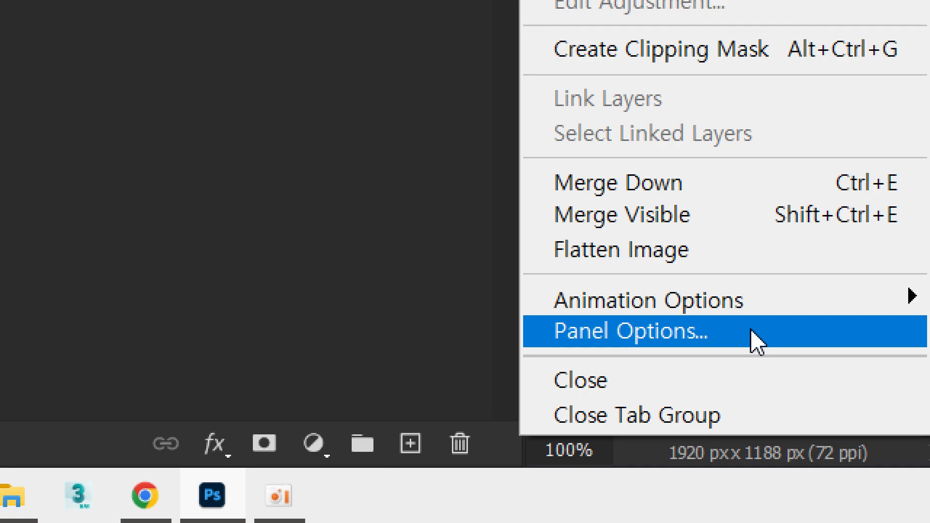
{"action": "left_click", "coordinate": [757, 342]}
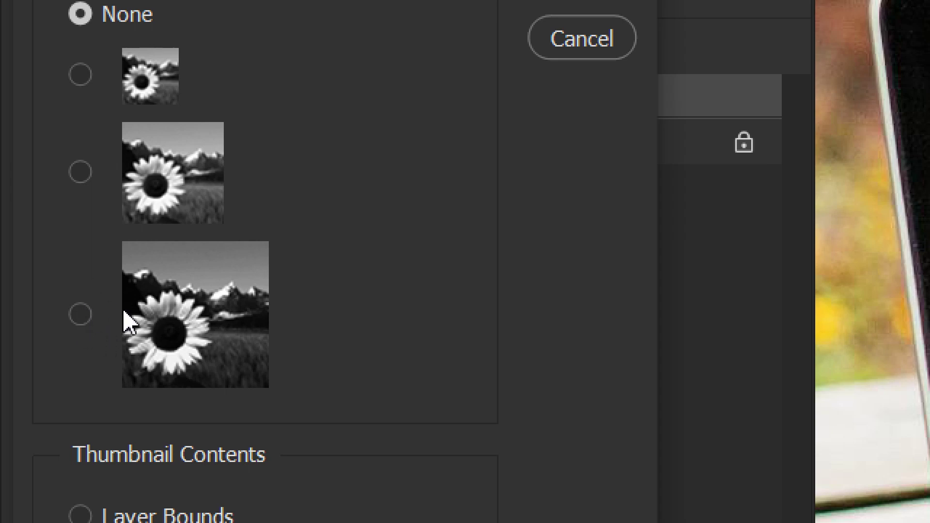
{"action": "left_click", "coordinate": [89, 314]}
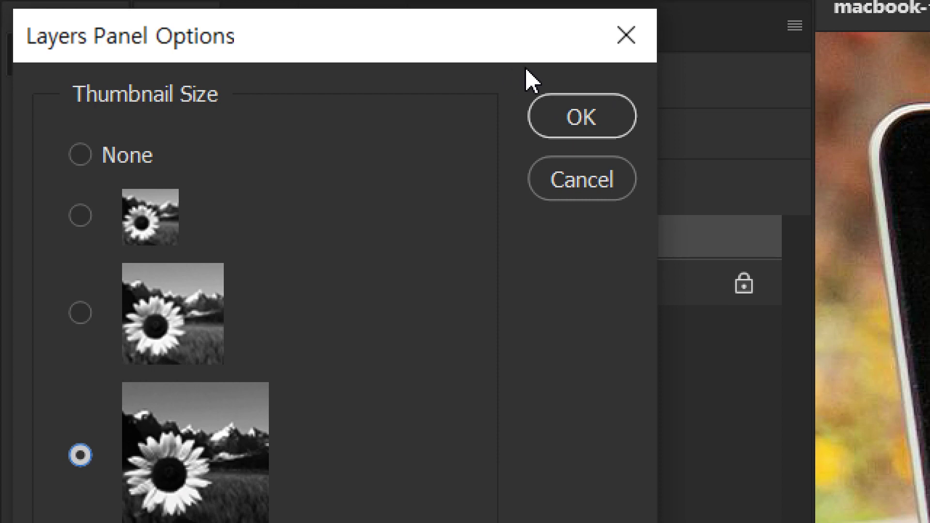
{"action": "left_click", "coordinate": [575, 119]}
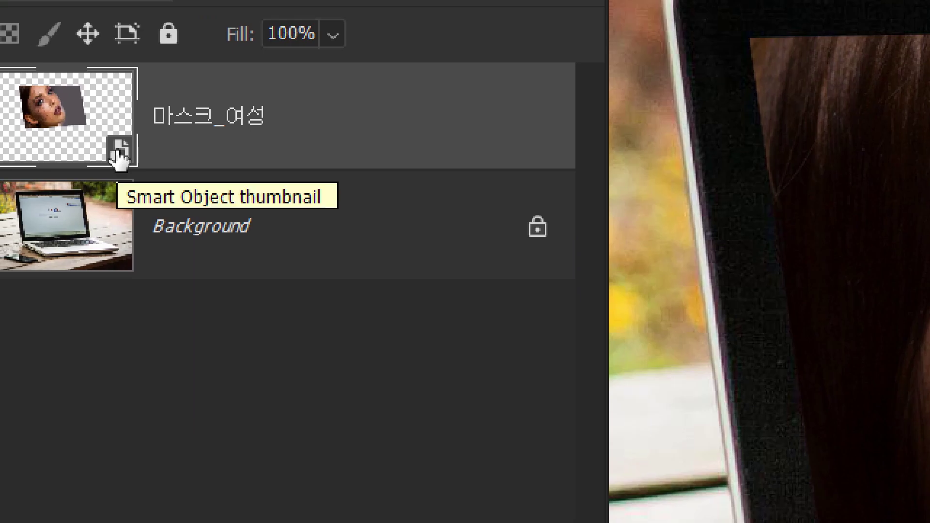
- Open the 마스크_여성 smart object's contents and arrange the floating document with Consolidate All to Tabs
{"action": "double_click", "coordinate": [117, 153]}
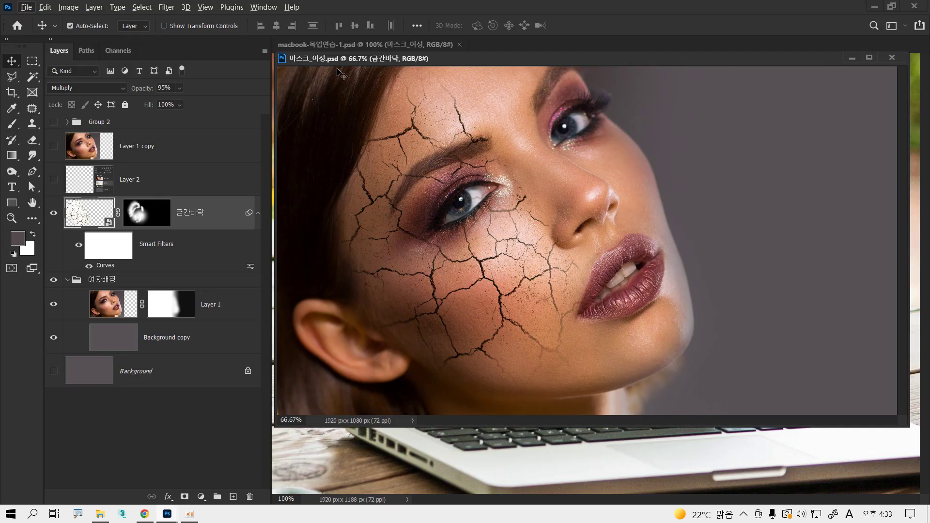
{"action": "left_click_drag", "start_coordinate": [364, 61], "coordinate": [402, 106]}
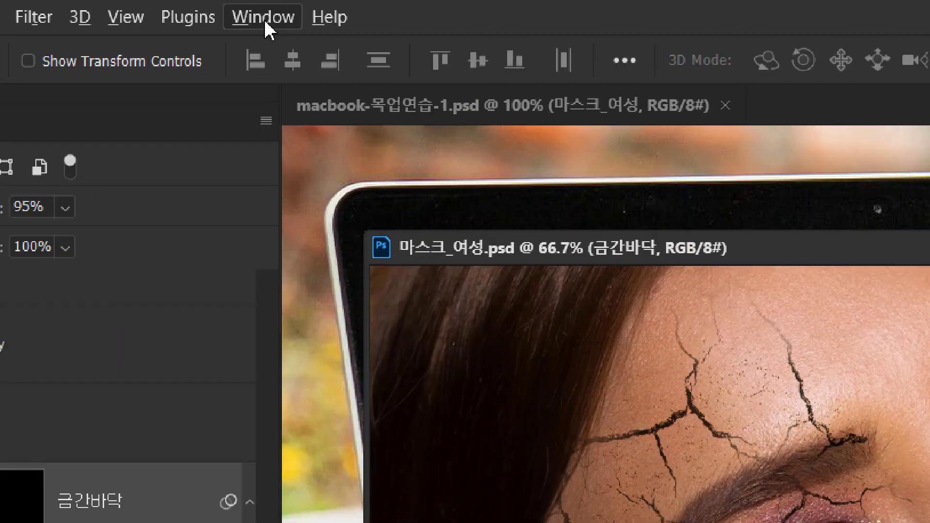
{"action": "left_click", "coordinate": [263, 6]}
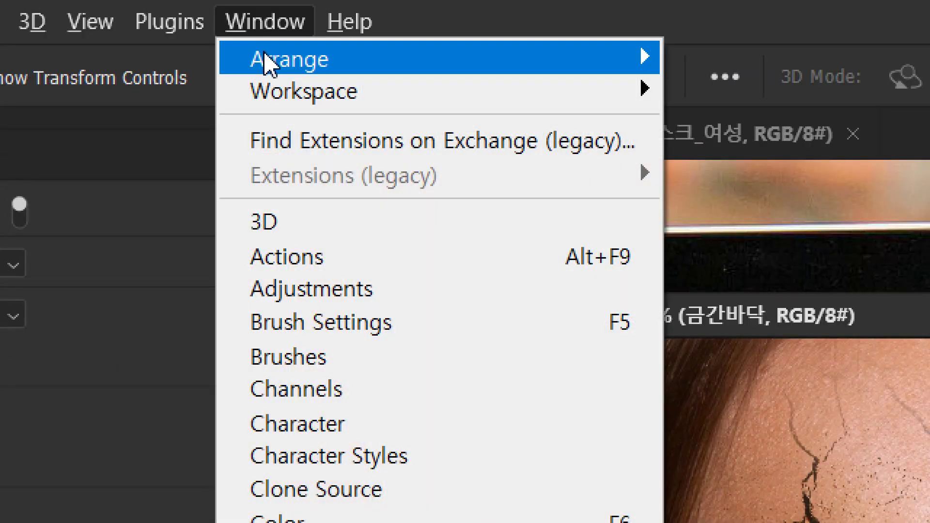
{"action": "mouse_move", "coordinate": [266, 63]}
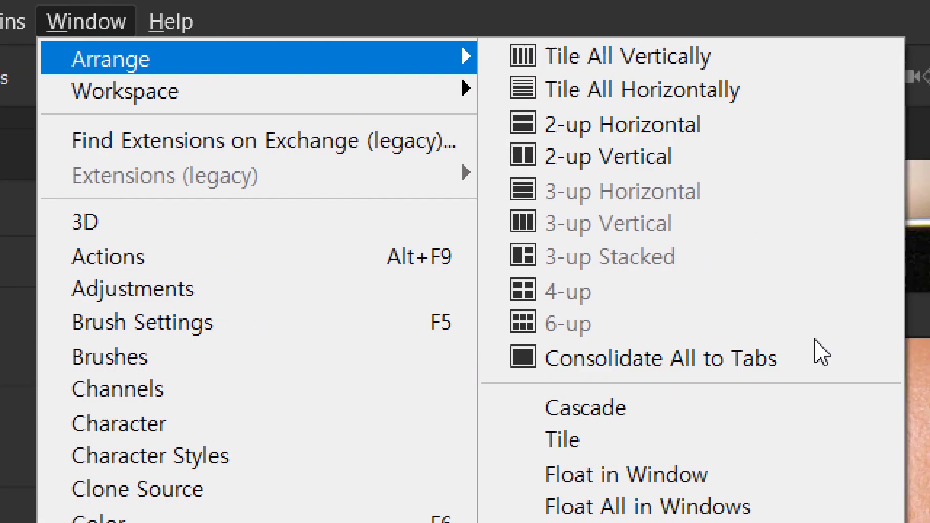
{"action": "left_click", "coordinate": [776, 358]}
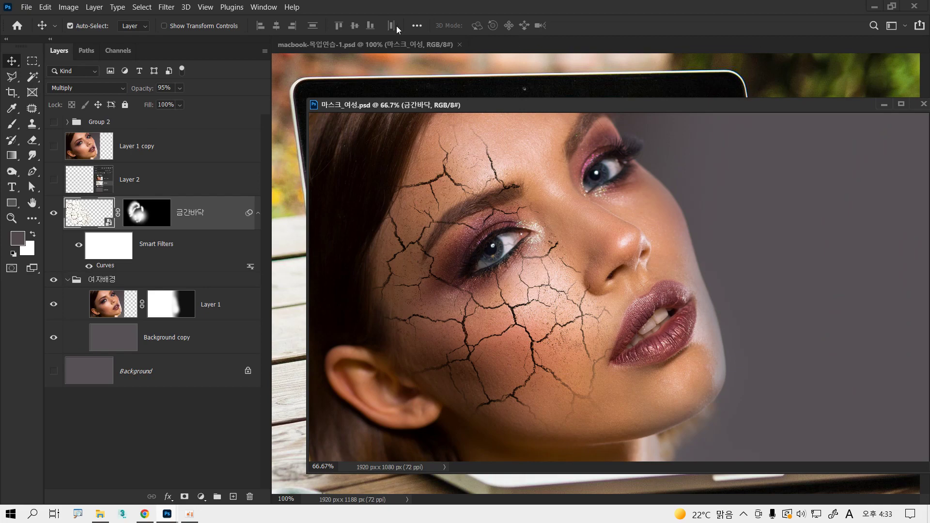
{"action": "left_click", "coordinate": [267, 9]}
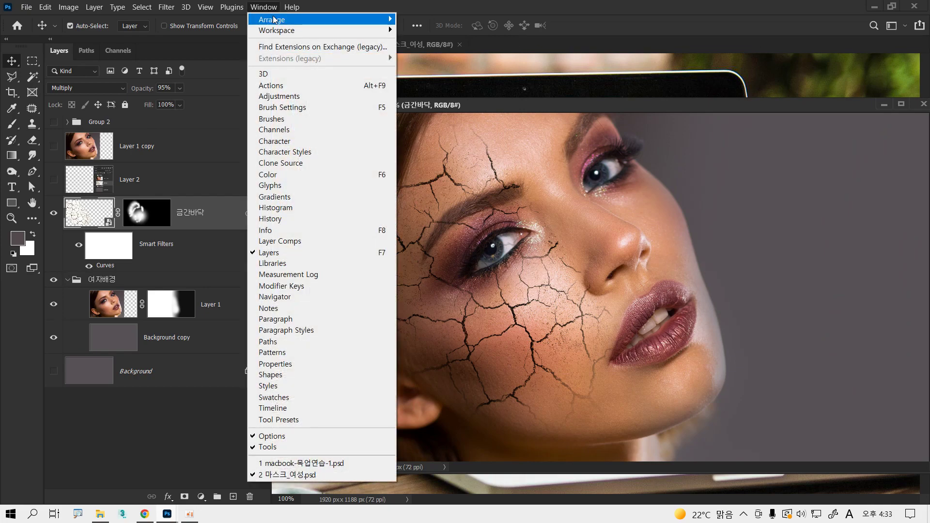
{"action": "mouse_move", "coordinate": [291, 20]}
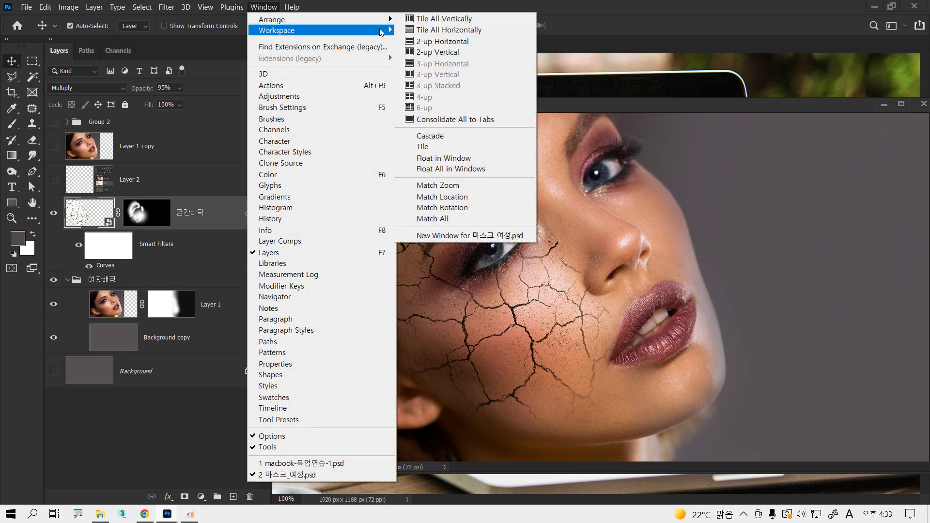
{"action": "left_click", "coordinate": [475, 124]}
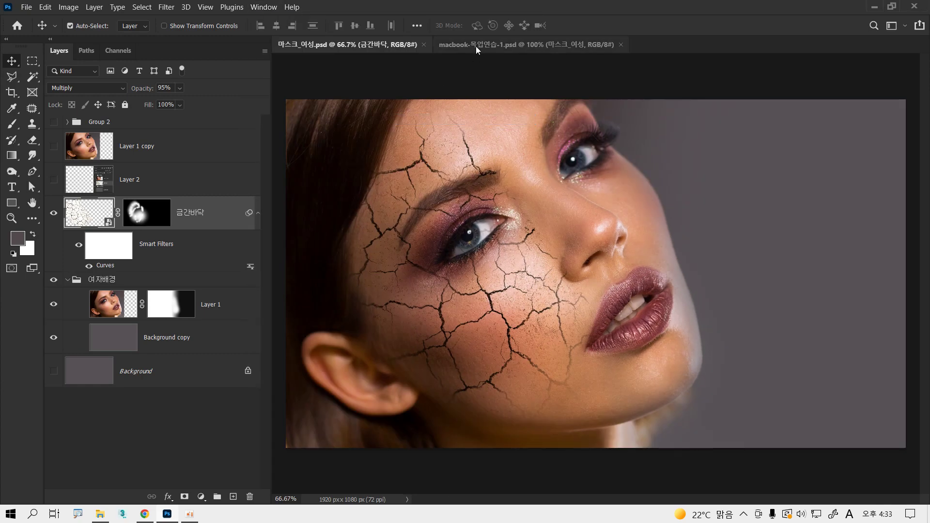
- Switch between the two open documents to compare them, and close macbook-목업연습-1.psd
{"action": "left_click", "coordinate": [476, 45]}
{"action": "left_click", "coordinate": [421, 43]}
{"action": "left_click", "coordinate": [472, 46]}
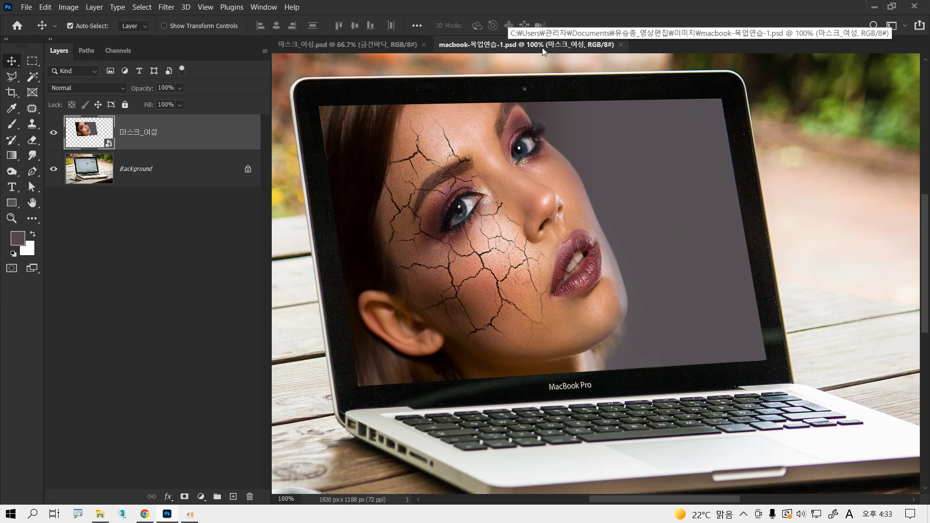
{"action": "left_click", "coordinate": [621, 45]}
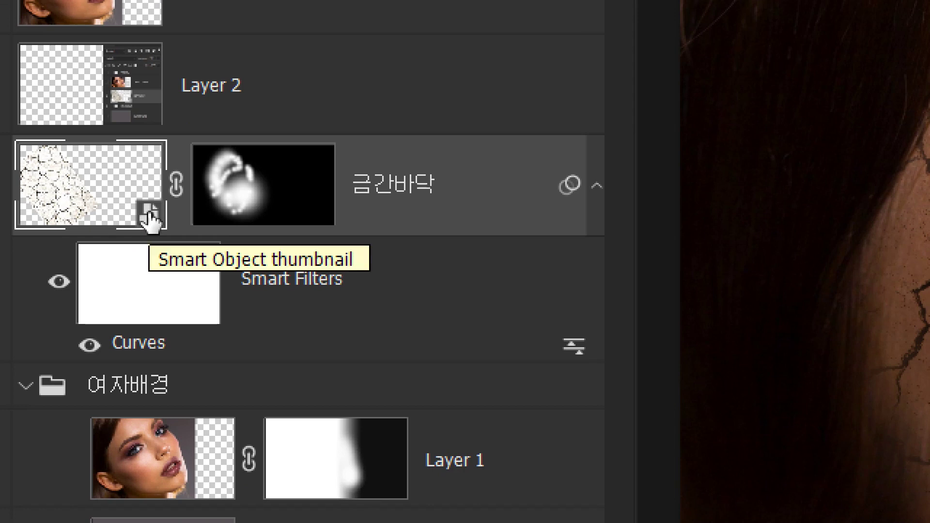
- Open the 금간바닥 smart object's contents to view the source image, dock it as a tab, and close it
{"action": "double_click", "coordinate": [149, 217]}
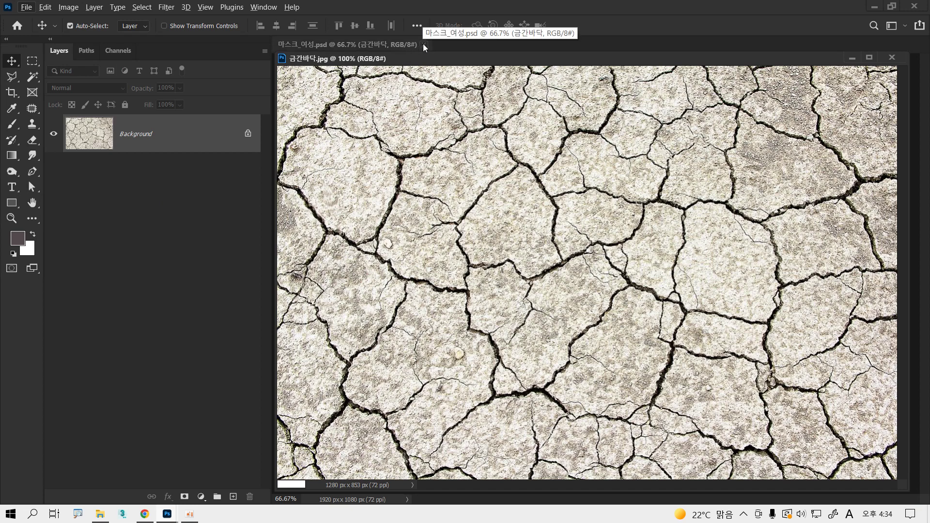
{"action": "left_click_drag", "start_coordinate": [411, 57], "coordinate": [466, 45]}
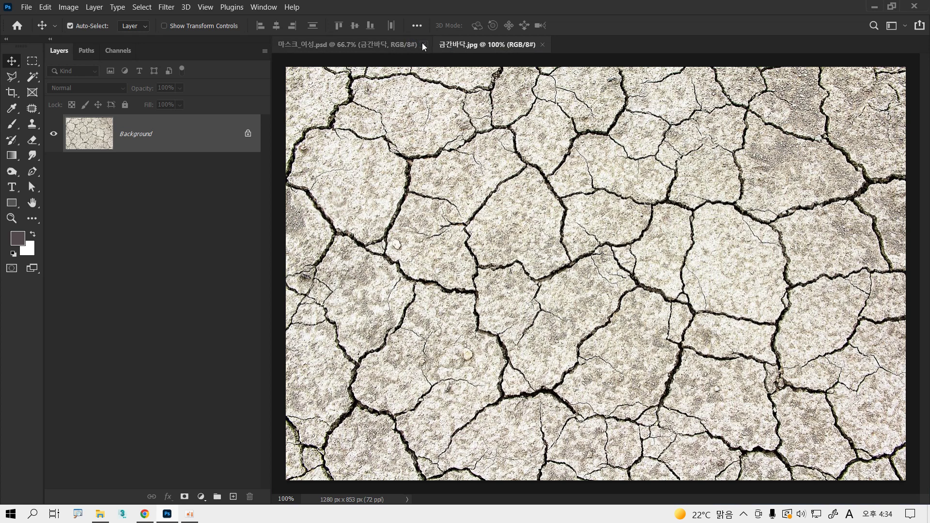
{"action": "left_click", "coordinate": [542, 44]}
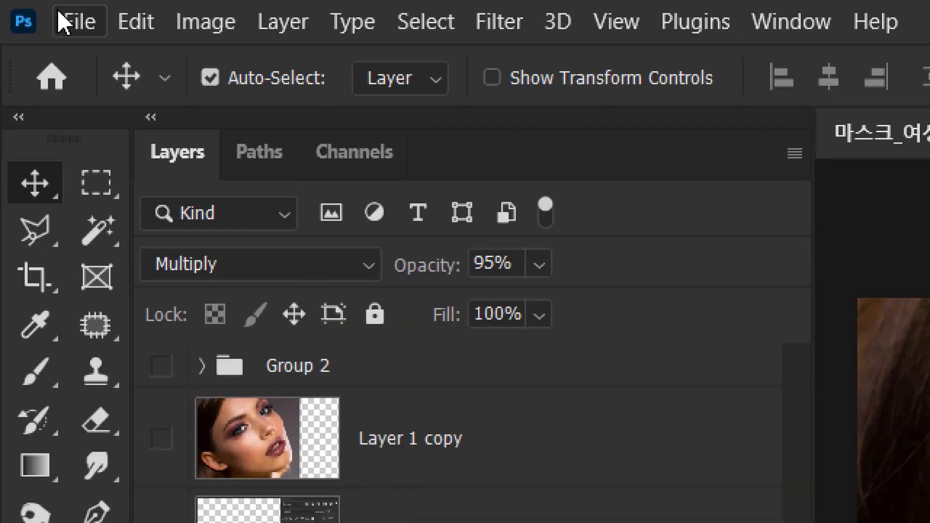
- Reopen the recent file macbook-목업연습-1.psd and dock its floating window as a tab beside 마스크_여성.psd
{"action": "left_click", "coordinate": [22, 7]}
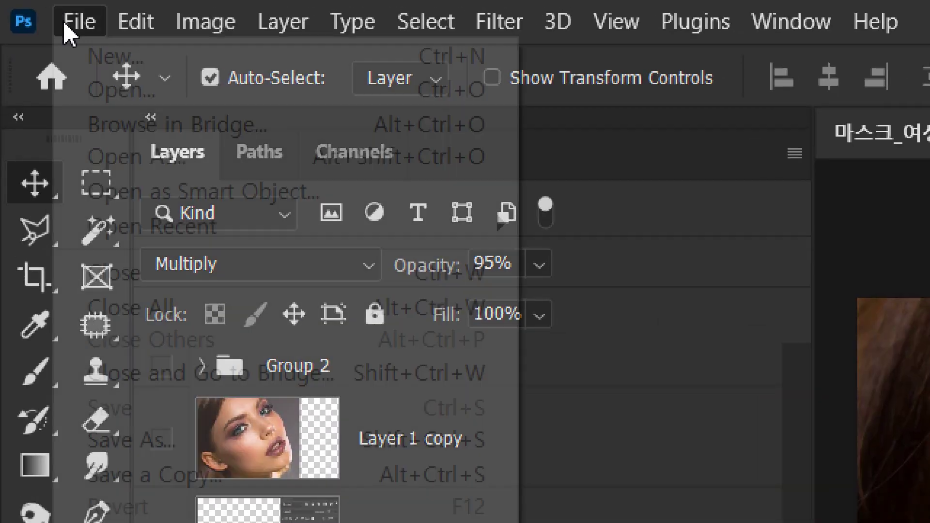
{"action": "mouse_move", "coordinate": [162, 237]}
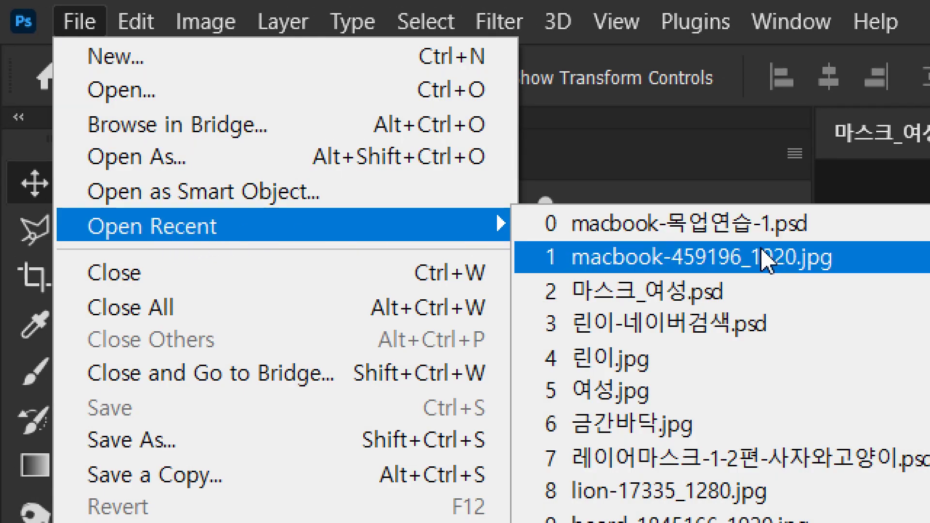
{"action": "left_click", "coordinate": [807, 235]}
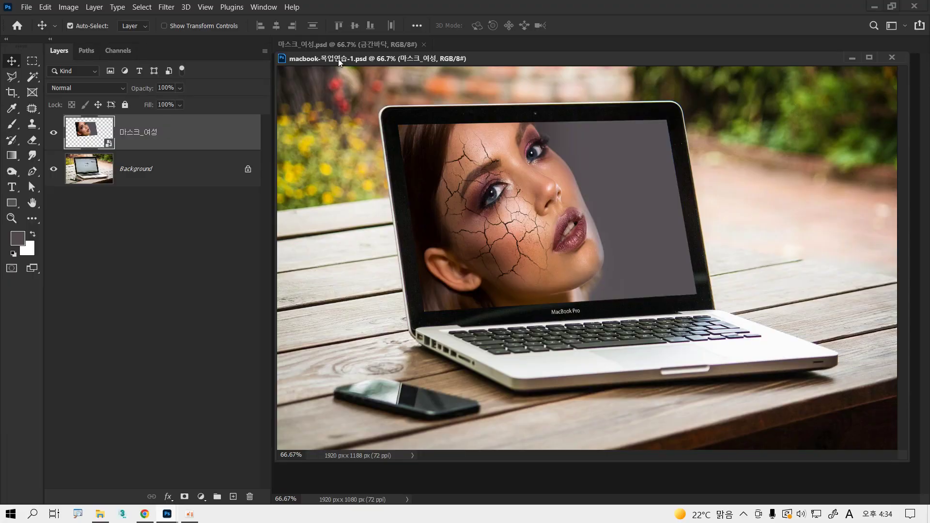
{"action": "left_click_drag", "start_coordinate": [339, 60], "coordinate": [481, 39]}
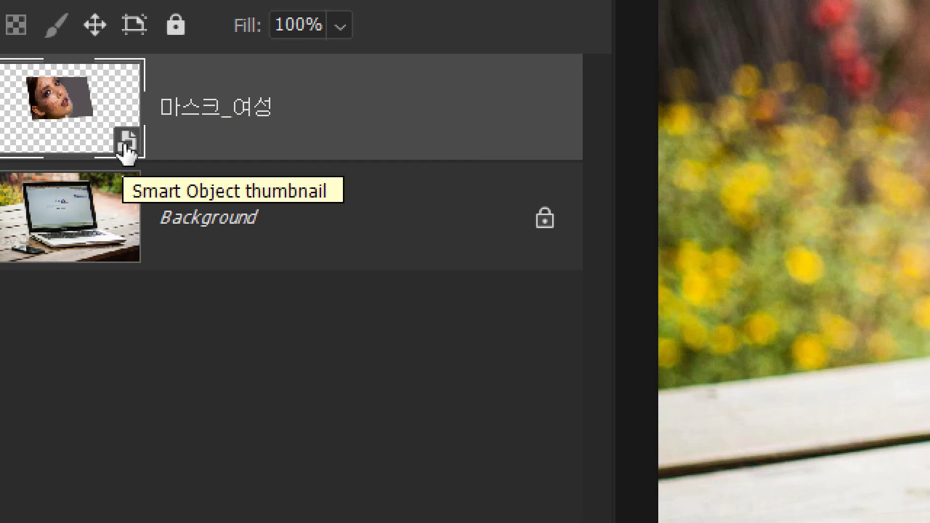
- Open the 마스크_여성 smart object's contents with the changed disk copy updated, and compare it with the laptop mockup document
{"action": "double_click", "coordinate": [128, 144]}
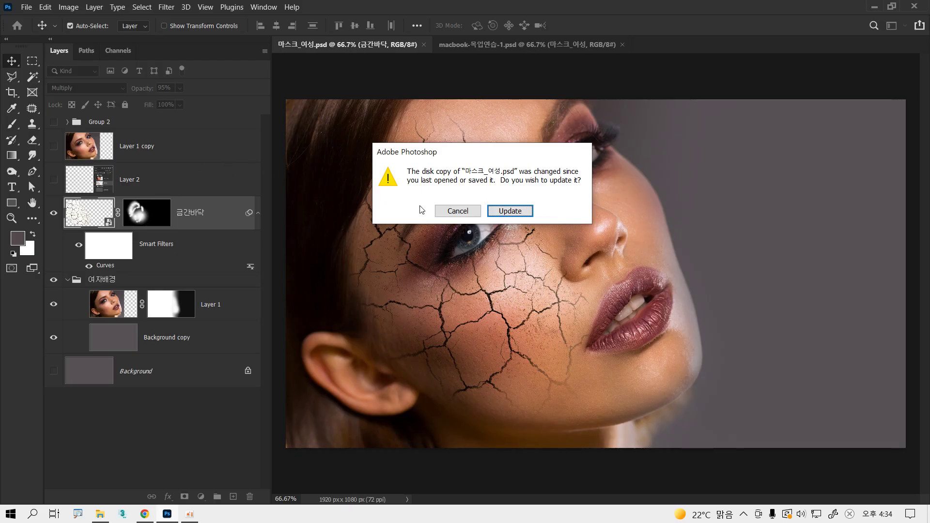
{"action": "left_click", "coordinate": [510, 211]}
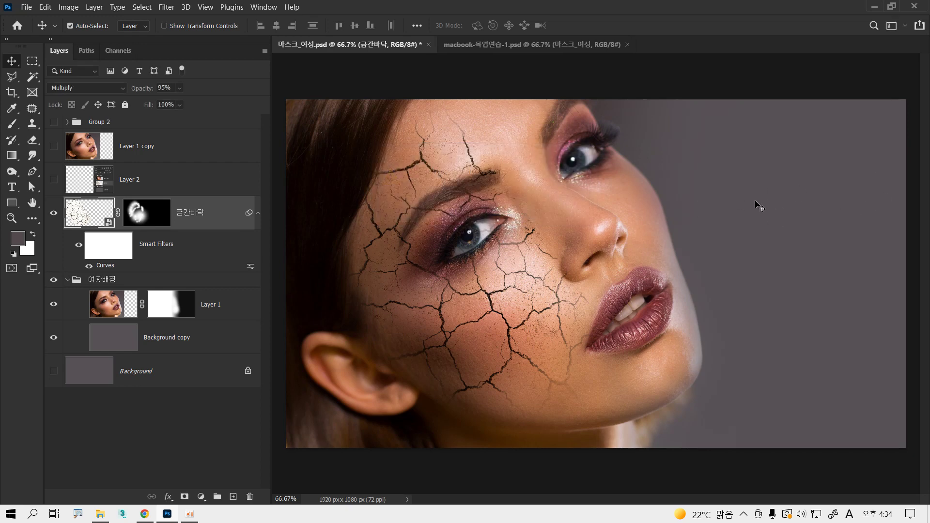
{"action": "left_click", "coordinate": [488, 47]}
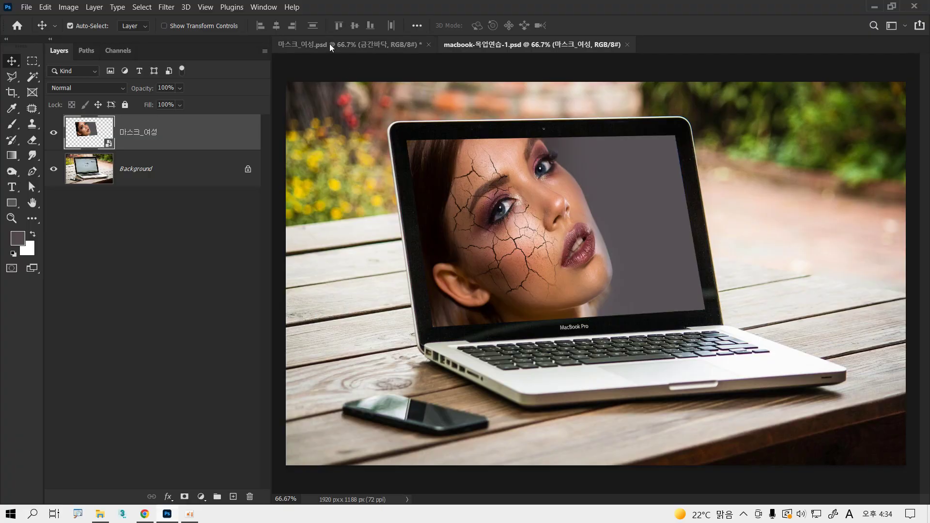
{"action": "left_click", "coordinate": [332, 45]}
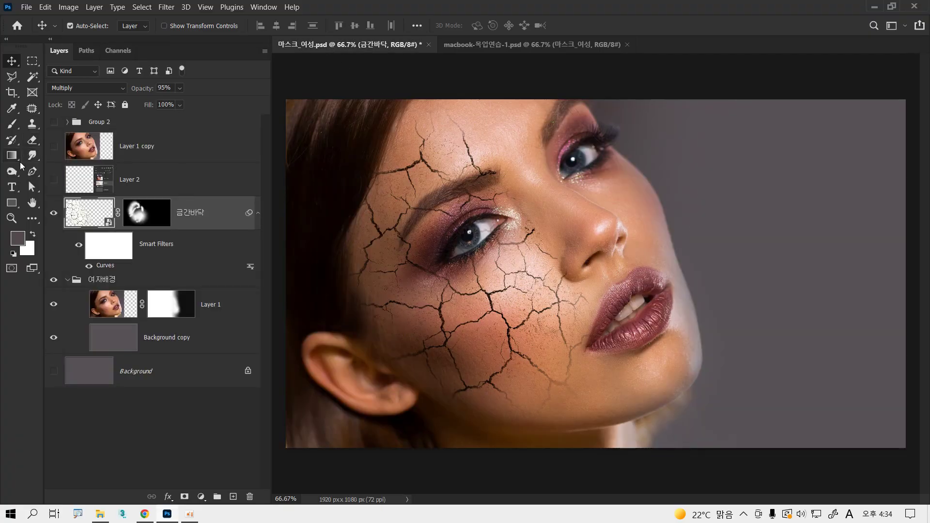
- Add white horizontal text "Lorem Ipsum" at 129 pt beside the face, breaking it onto two lines
{"action": "key", "text": "t"}
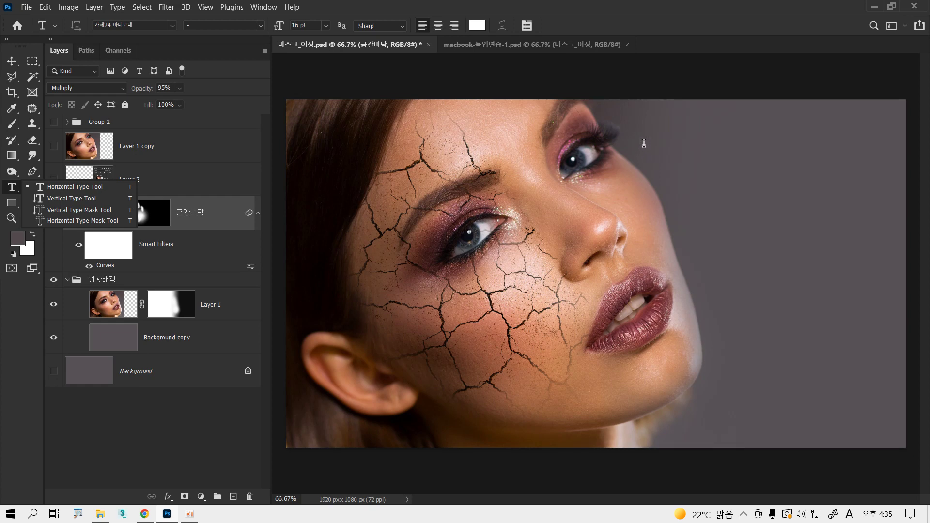
{"action": "left_click", "coordinate": [645, 202]}
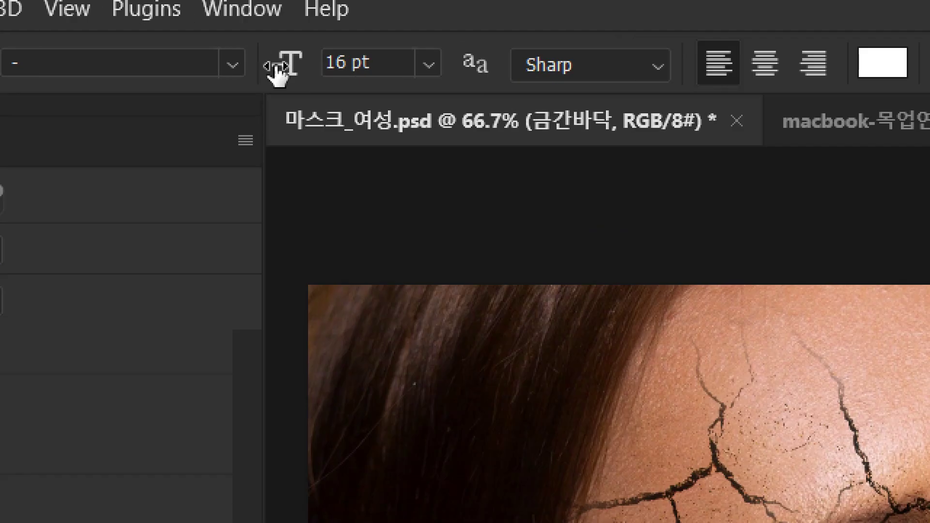
{"action": "left_click_drag", "start_coordinate": [279, 73], "coordinate": [307, 75]}
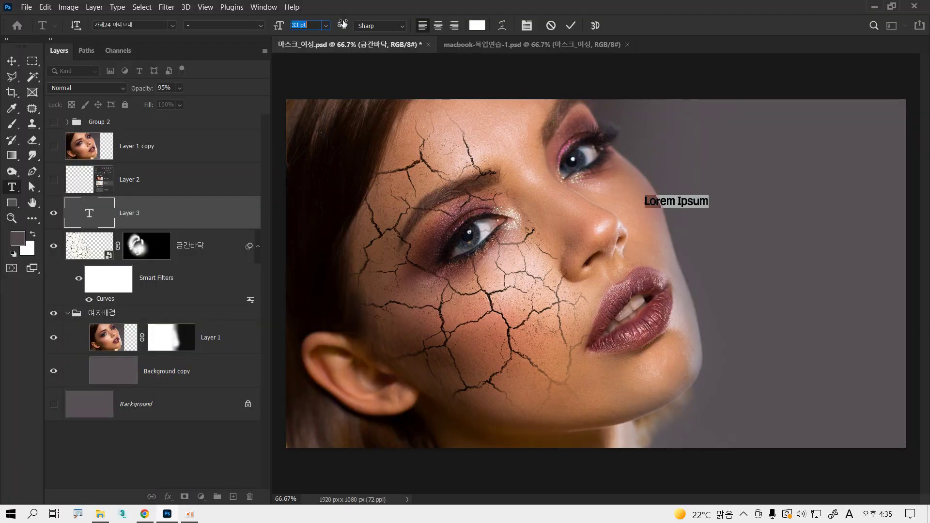
{"action": "left_click_drag", "start_coordinate": [343, 23], "coordinate": [344, 22]}
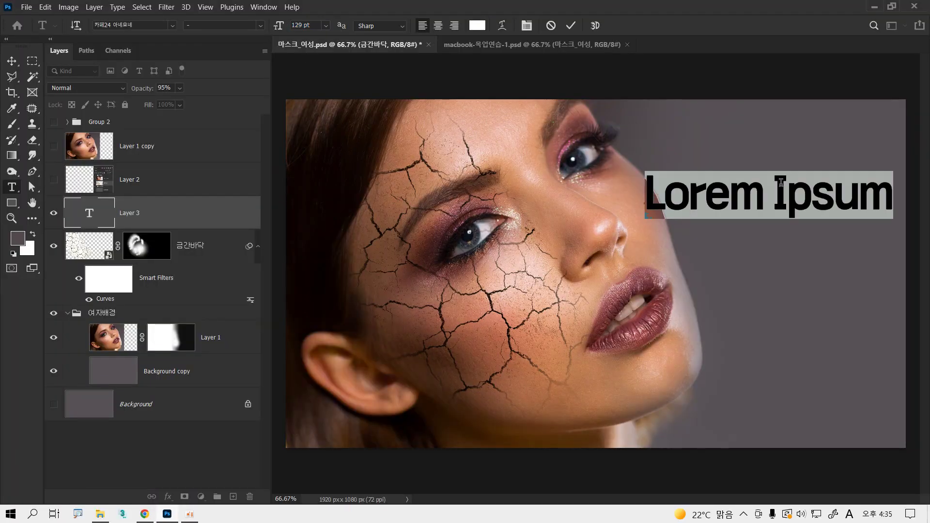
{"action": "left_click", "coordinate": [772, 190]}
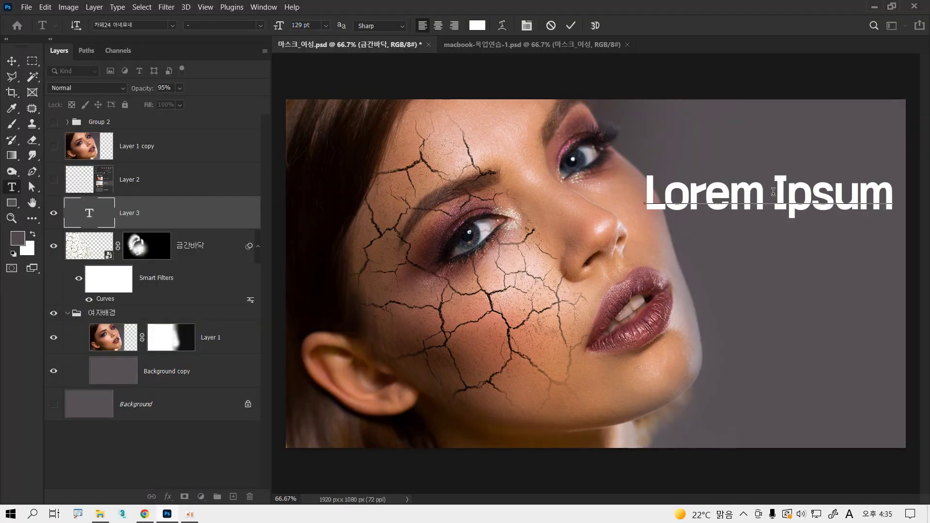
{"action": "key", "text": "Return"}
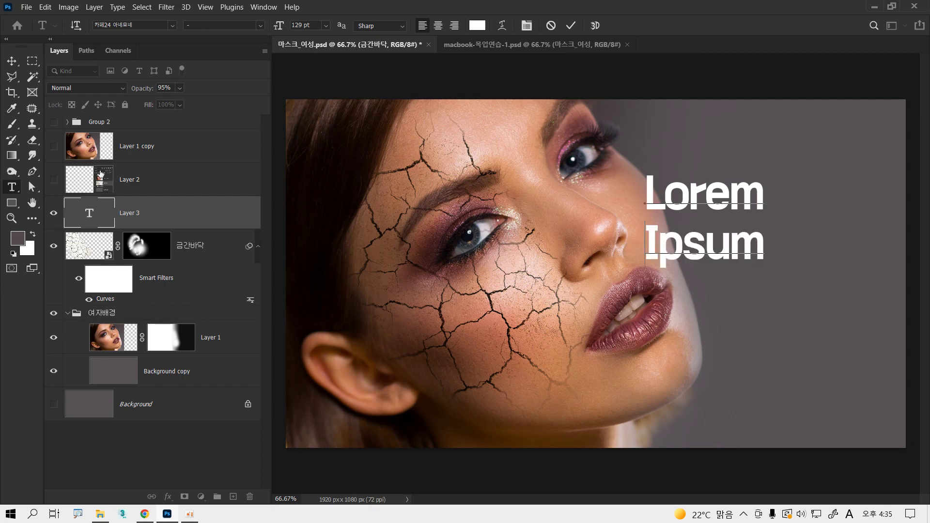
{"action": "left_click", "coordinate": [12, 61]}
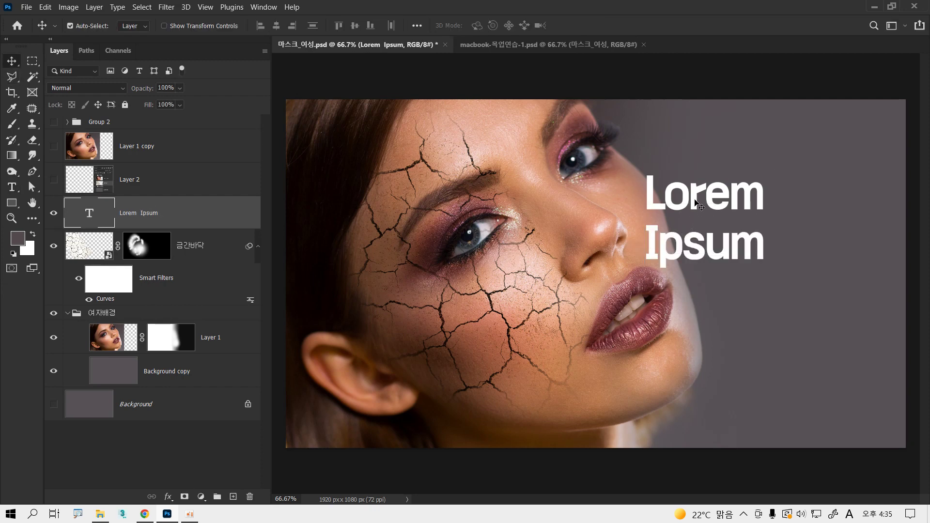
- Scale the two-line text to about 165% and position it over the grey background in the image's upper right
{"action": "left_click_drag", "start_coordinate": [696, 203], "coordinate": [778, 186]}
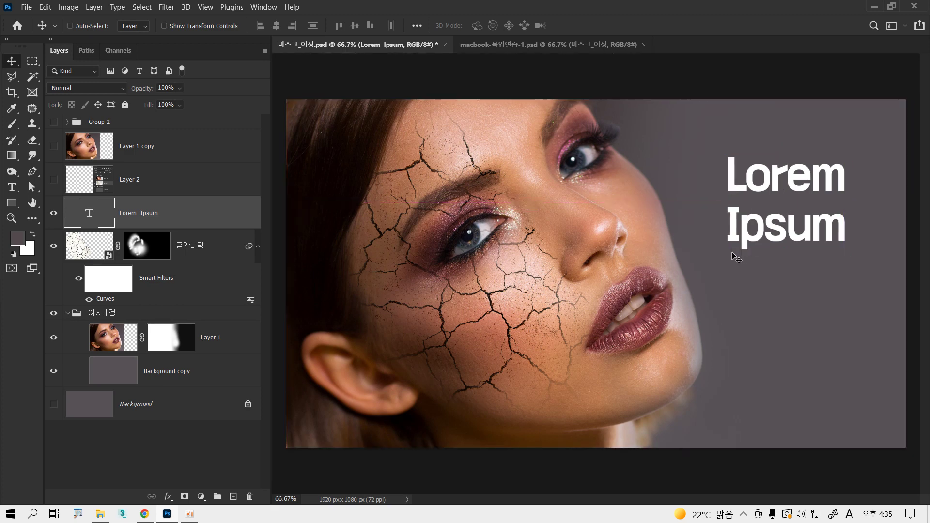
{"action": "key", "text": "ctrl+t"}
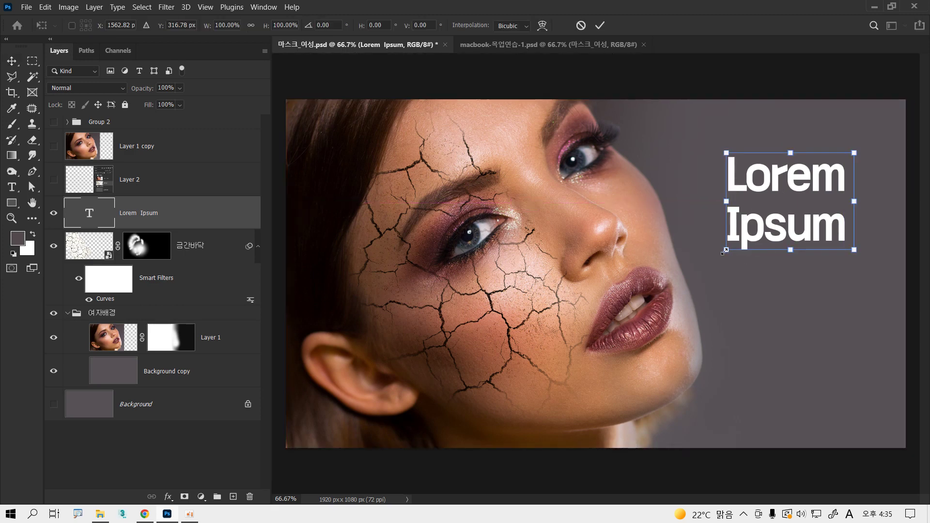
{"action": "left_click_drag", "start_coordinate": [726, 251], "coordinate": [606, 342]}
{"action": "left_click_drag", "start_coordinate": [711, 315], "coordinate": [740, 300]}
{"action": "left_click_drag", "start_coordinate": [631, 325], "coordinate": [666, 300]}
{"action": "left_click_drag", "start_coordinate": [733, 277], "coordinate": [737, 276]}
{"action": "left_click_drag", "start_coordinate": [670, 299], "coordinate": [673, 294]}
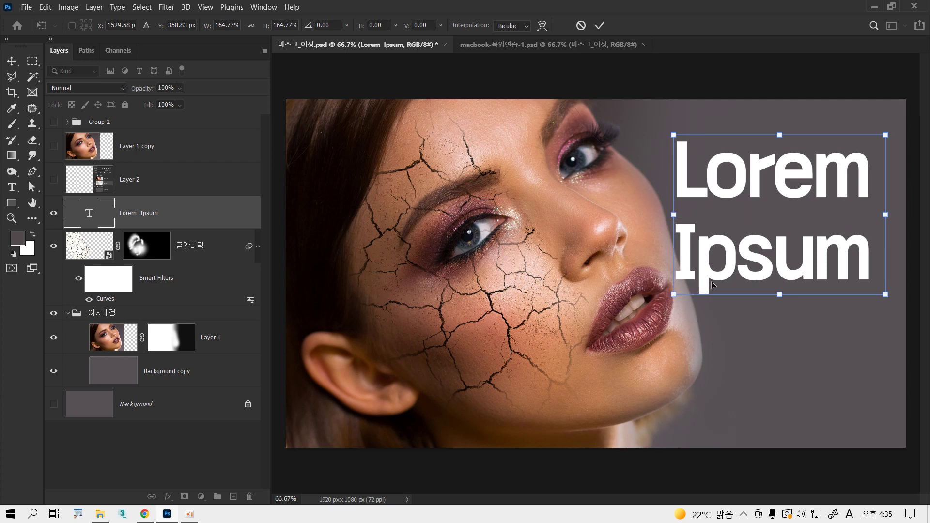
{"action": "left_click_drag", "start_coordinate": [750, 273], "coordinate": [749, 274]}
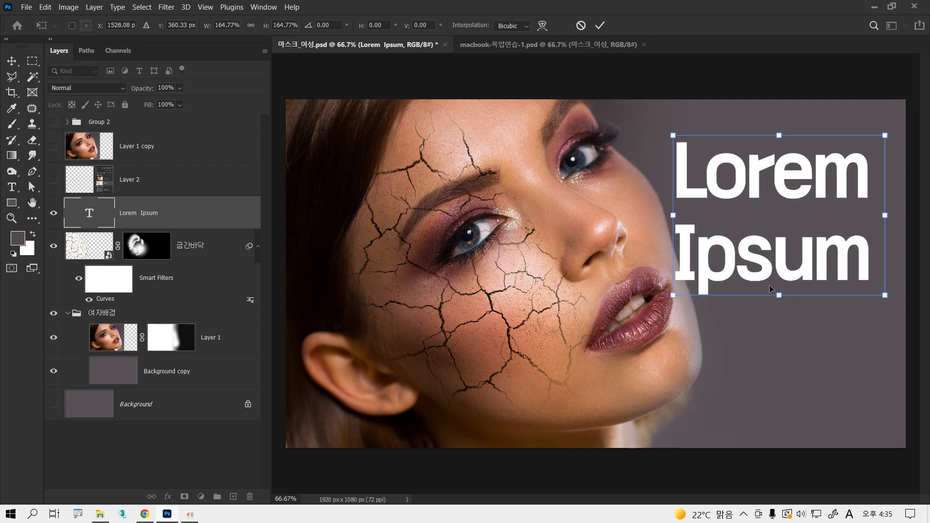
{"action": "key", "text": "Return"}
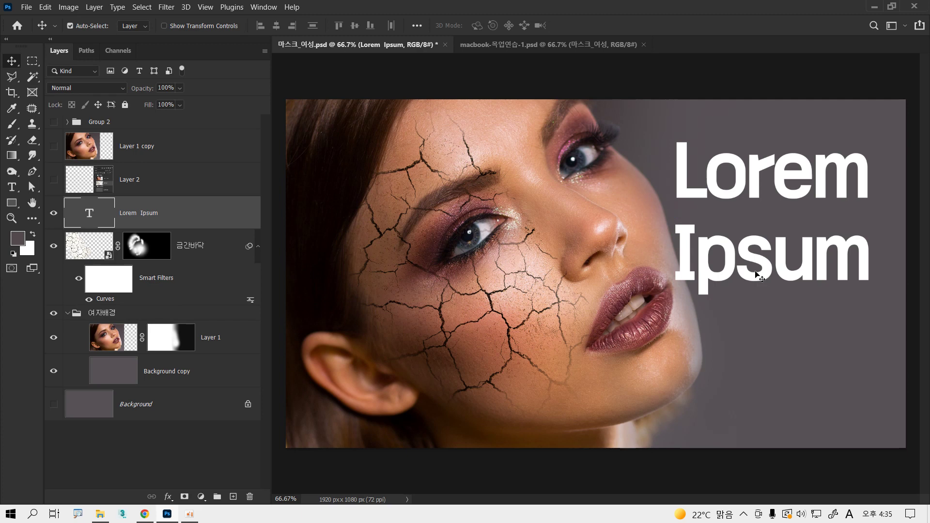
- Delete the word "Ipsum" from the text layer so that it contains only "Lorem"
{"action": "key", "text": "t"}
{"action": "left_click", "coordinate": [734, 266]}
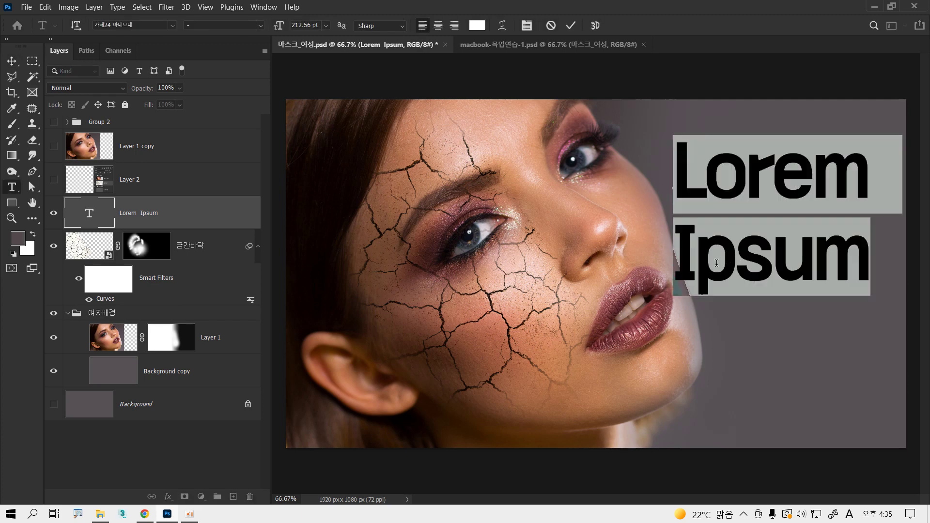
{"action": "left_click_drag", "start_coordinate": [674, 252], "coordinate": [855, 247]}
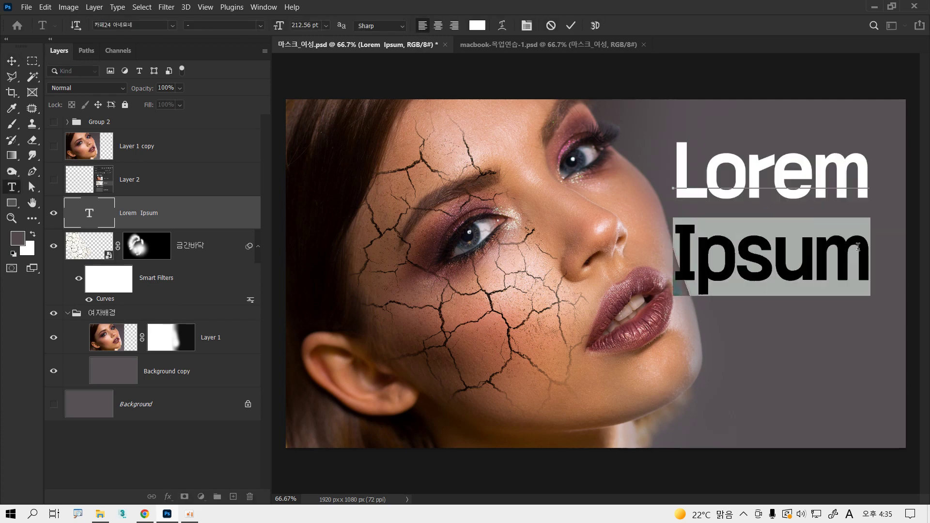
{"action": "key", "text": "BackSpace"}
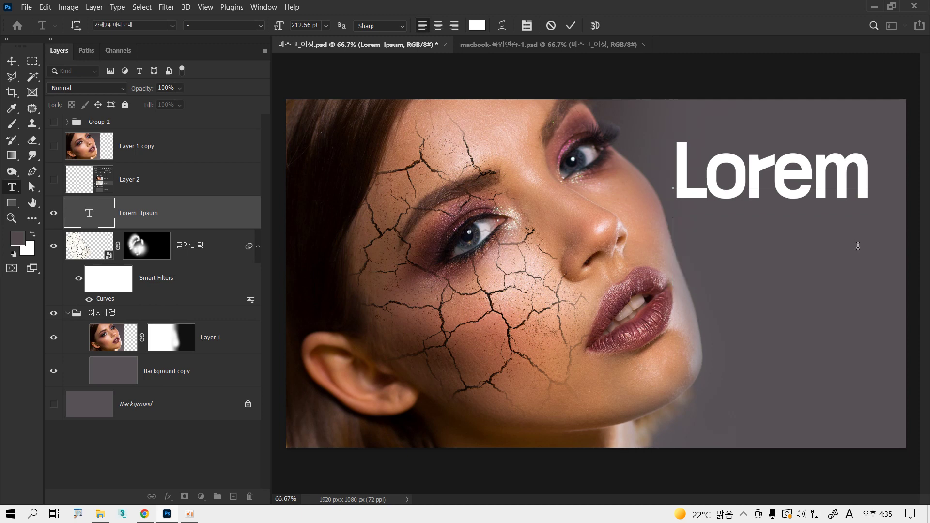
{"action": "left_click", "coordinate": [224, 222]}
{"action": "key", "text": "ctrl+Return"}
{"action": "key", "text": "v"}
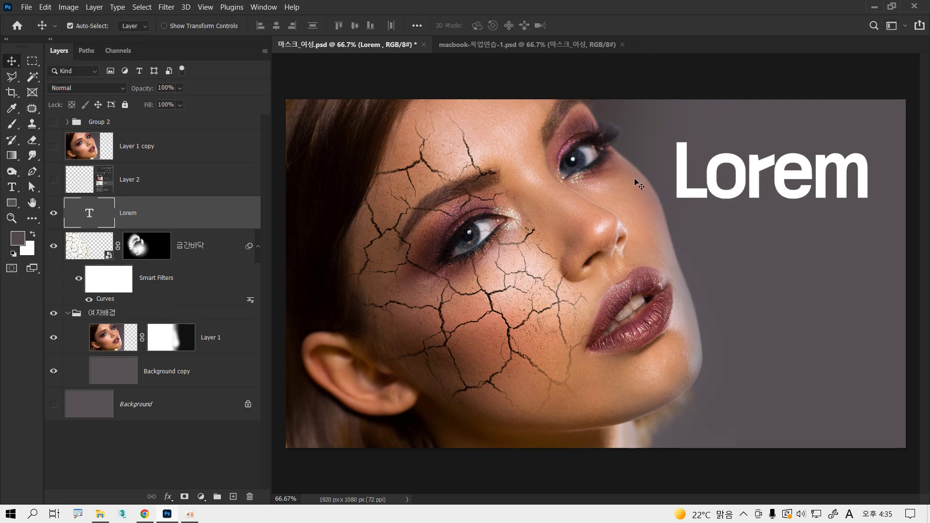
- Duplicate the "Lorem" text just below the original and change the copy's text to "Ipsum"
{"action": "left_click_drag", "start_coordinate": [692, 194], "coordinate": [667, 247]}
{"action": "double_click", "coordinate": [667, 249]}
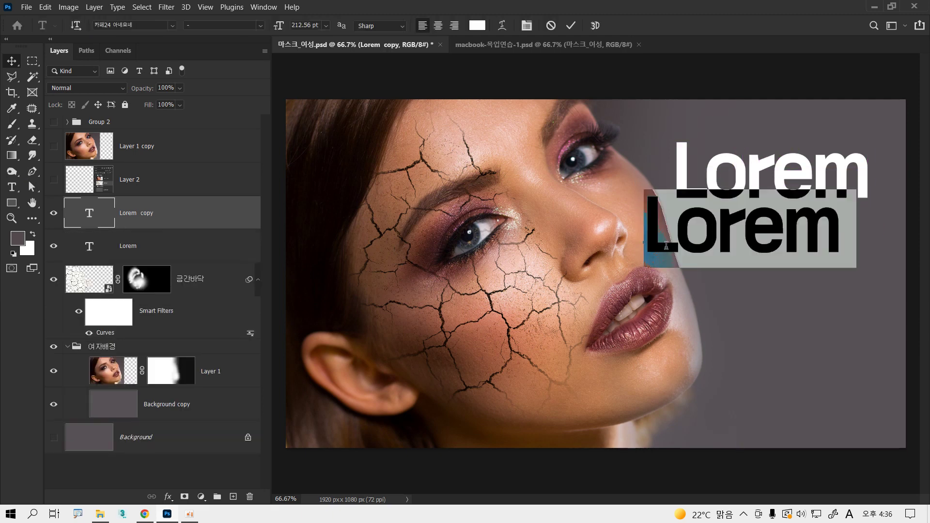
{"action": "type", "text": "Ipsum"}
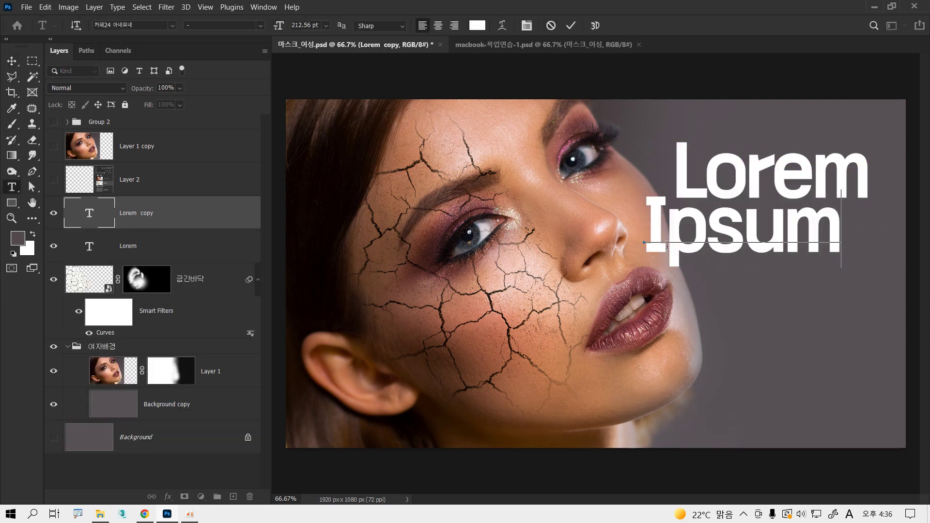
{"action": "left_click", "coordinate": [16, 59]}
- Shift the "Ipsum" text slightly, scale it to about 141%, and place it directly beneath "Lorem"
{"action": "left_click_drag", "start_coordinate": [706, 241], "coordinate": [699, 243]}
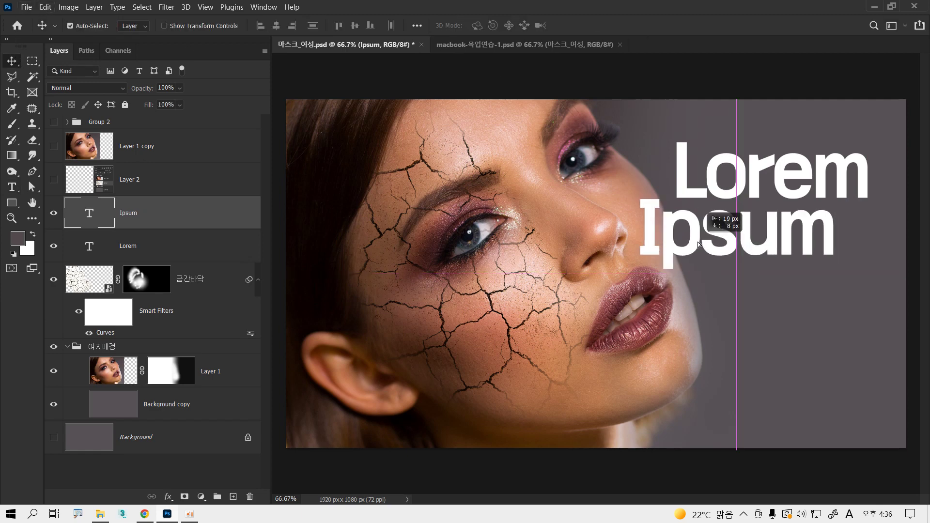
{"action": "key", "text": "ctrl+t"}
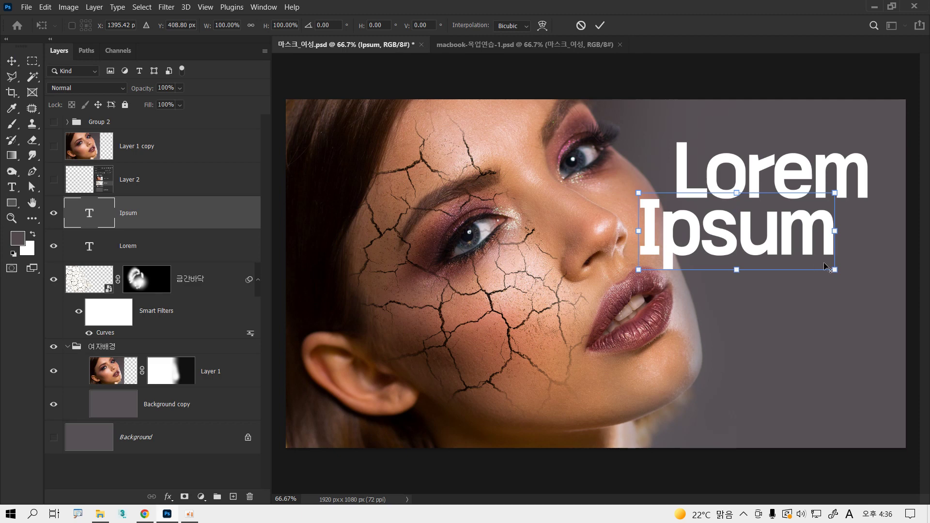
{"action": "left_click_drag", "start_coordinate": [834, 267], "coordinate": [875, 285]}
{"action": "left_click_drag", "start_coordinate": [870, 242], "coordinate": [842, 247]}
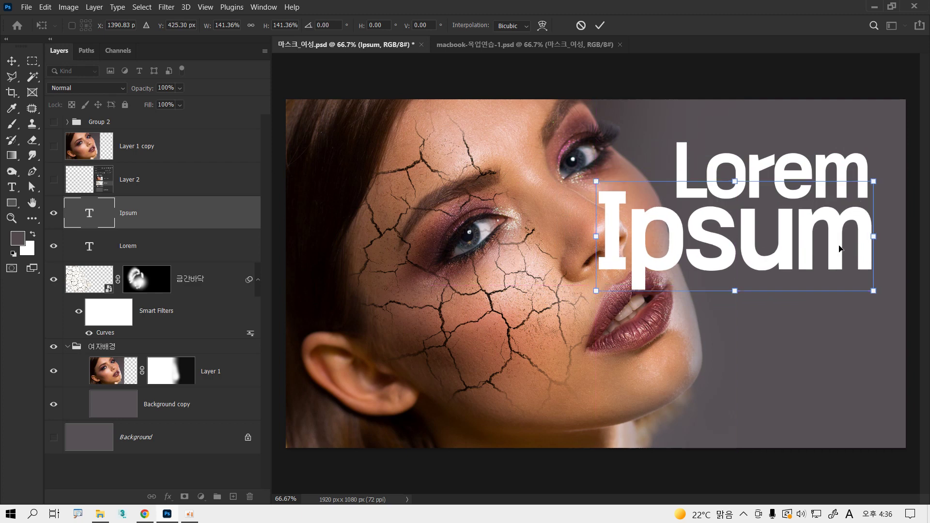
{"action": "key", "text": "Return"}
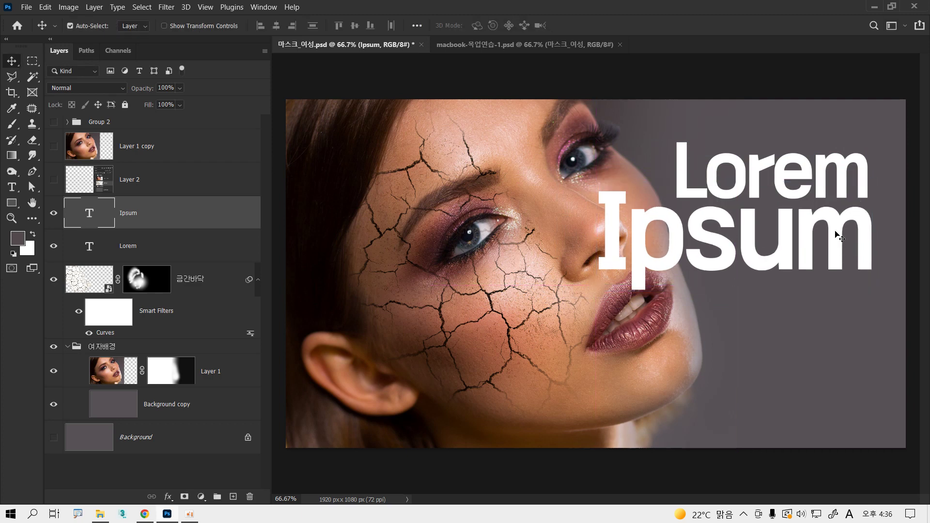
- Select both the "Lorem" and "Ipsum" text layers and move them together closer to the image's upper edge
{"action": "left_click", "coordinate": [822, 193], "text": "shift"}
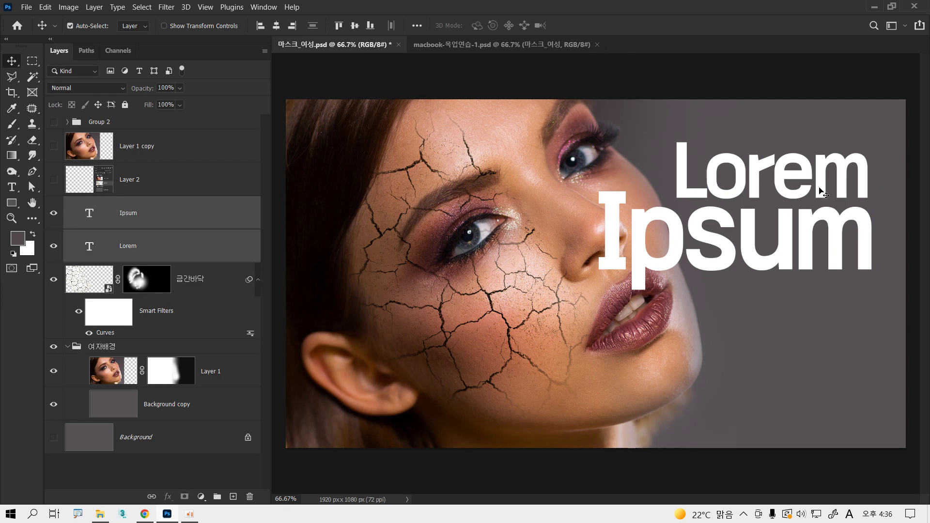
{"action": "left_click_drag", "start_coordinate": [823, 192], "coordinate": [848, 146]}
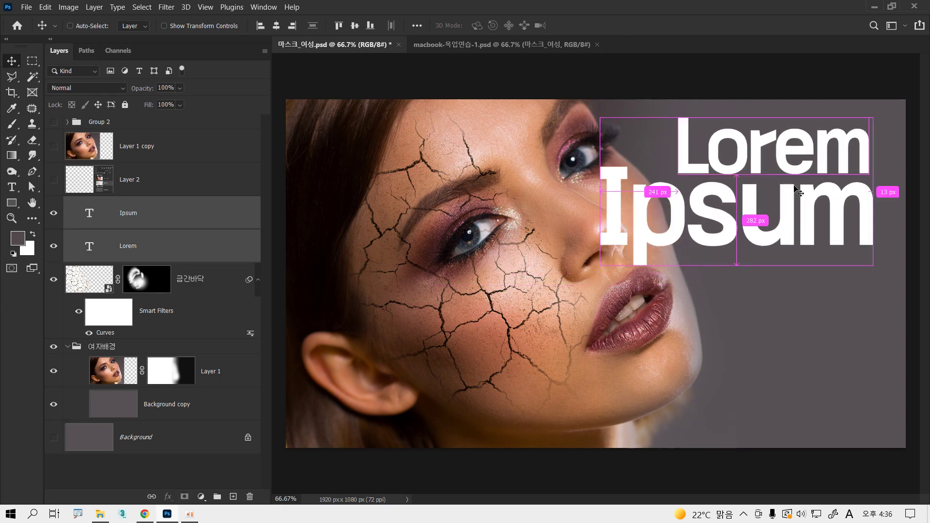
- Scale the "Lorem" and "Ipsum" text together to about 71% and place them in the image's upper-right area, clear of the face
{"action": "key", "text": "ctrl+t"}
{"action": "left_click_drag", "start_coordinate": [601, 269], "coordinate": [649, 251]}
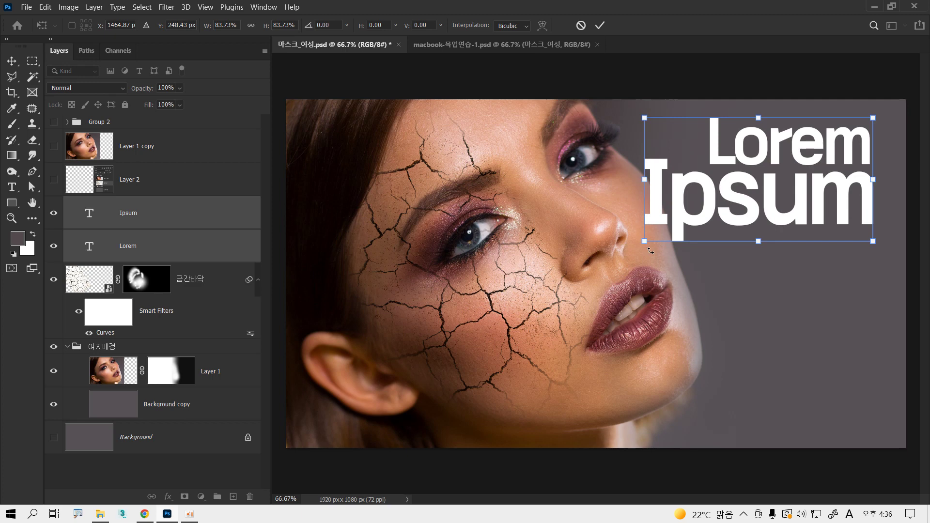
{"action": "left_click_drag", "start_coordinate": [736, 219], "coordinate": [742, 250]}
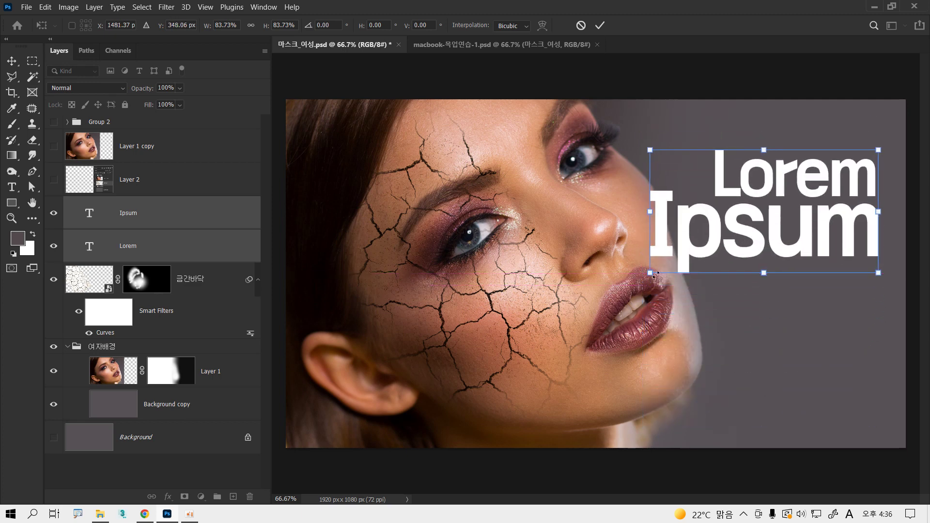
{"action": "left_click_drag", "start_coordinate": [651, 275], "coordinate": [685, 255]}
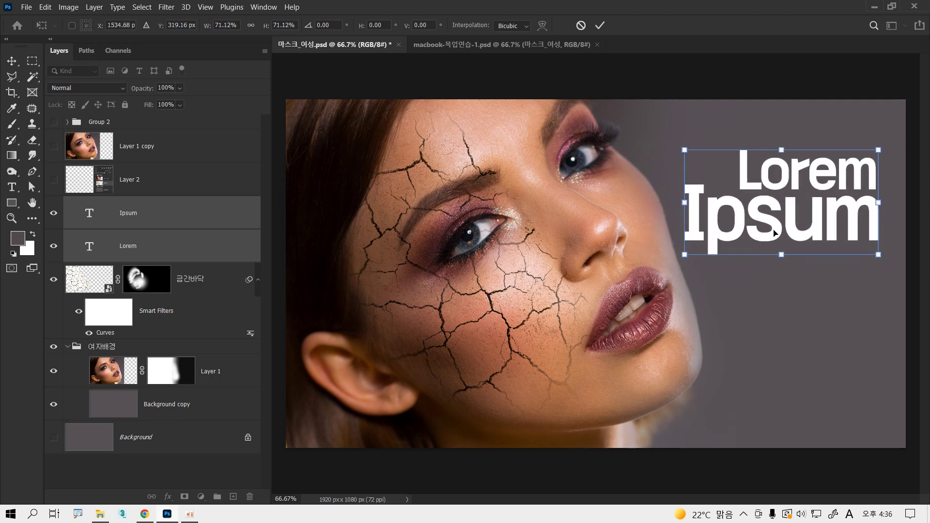
{"action": "left_click_drag", "start_coordinate": [776, 234], "coordinate": [778, 207]}
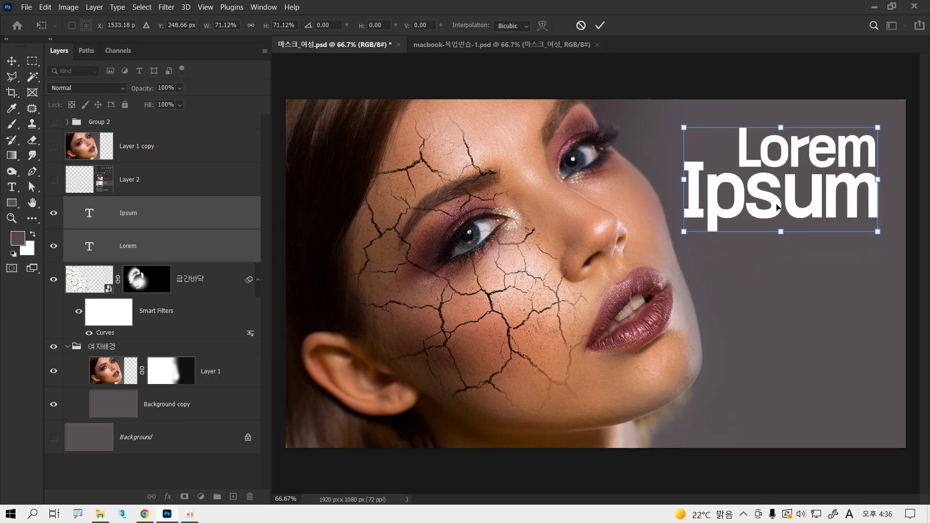
{"action": "key", "text": "Return"}
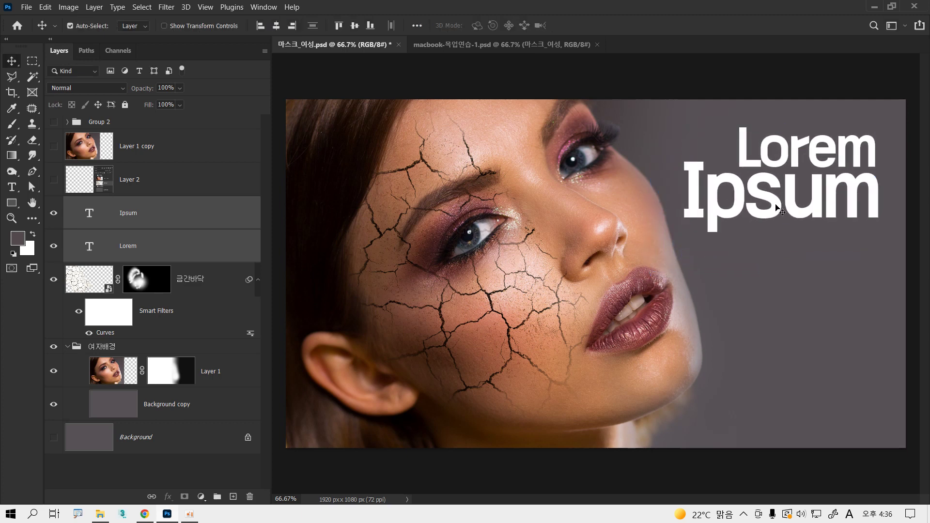
- Add a paragraph text box of Lorem ipsum placeholder copy below "Ipsum" and set its font size to 39 pt
{"action": "left_click", "coordinate": [208, 219]}
{"action": "left_click", "coordinate": [12, 188]}
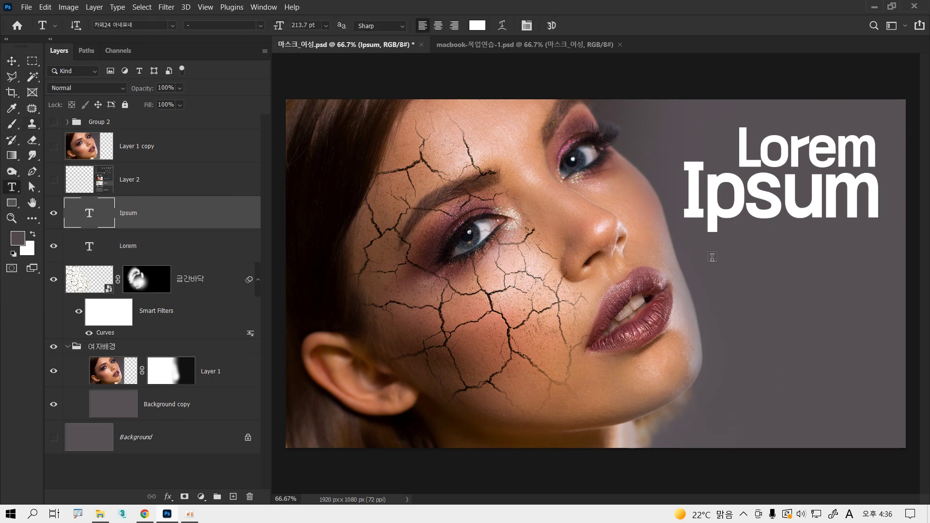
{"action": "left_click_drag", "start_coordinate": [617, 248], "coordinate": [878, 417]}
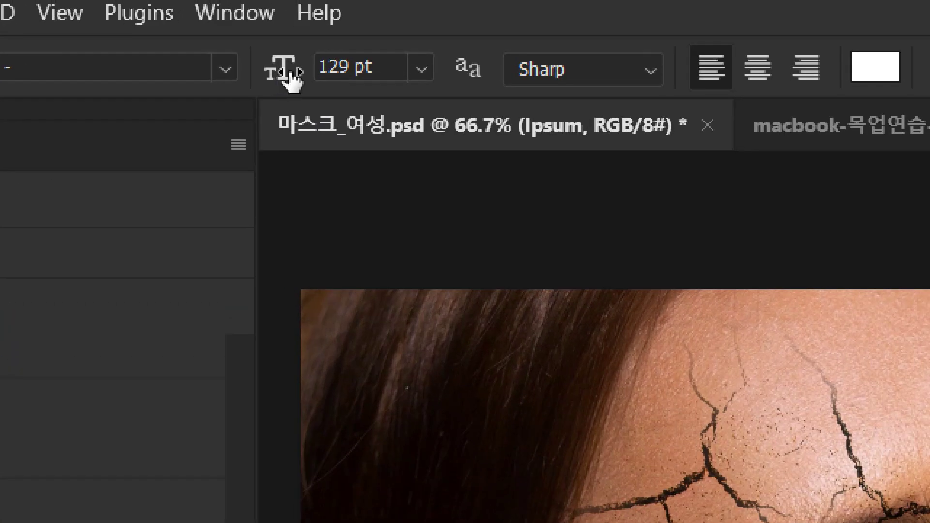
{"action": "left_click_drag", "start_coordinate": [290, 73], "coordinate": [160, 72]}
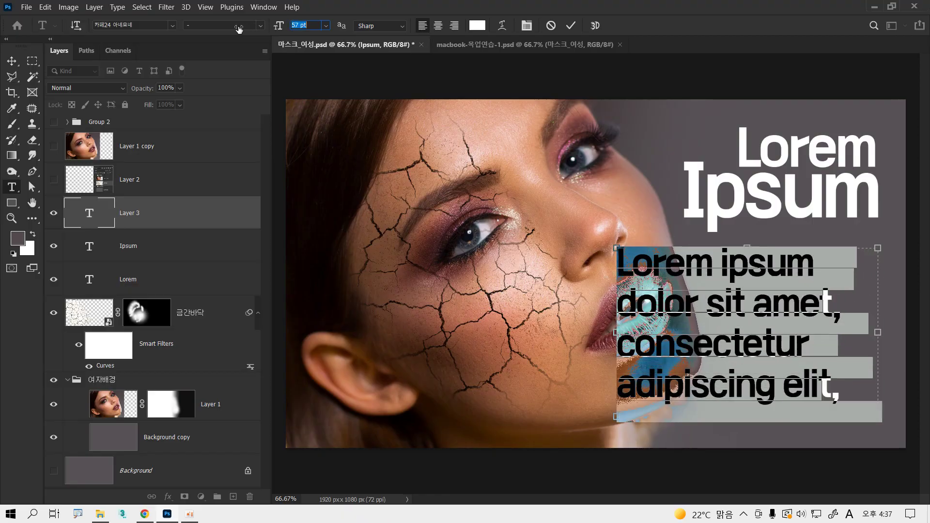
{"action": "left_click_drag", "start_coordinate": [239, 29], "coordinate": [228, 27]}
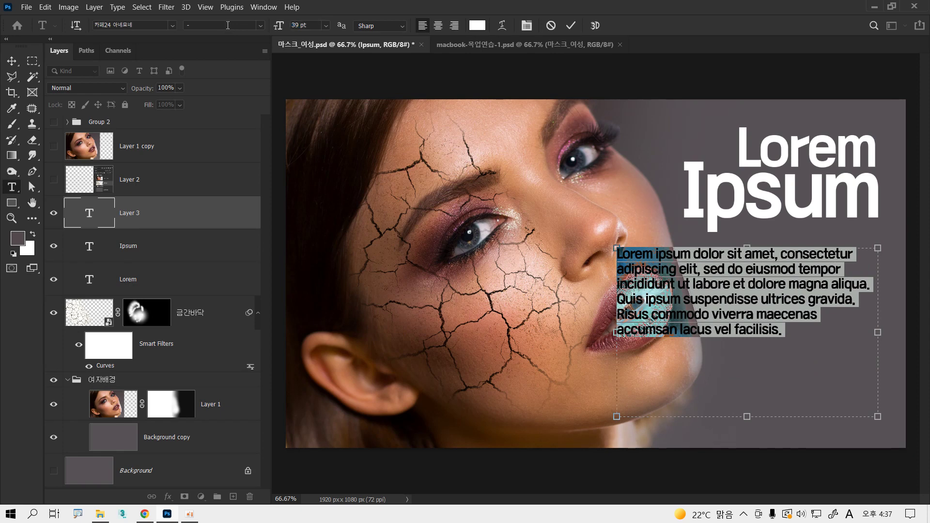
{"action": "left_click", "coordinate": [139, 127]}
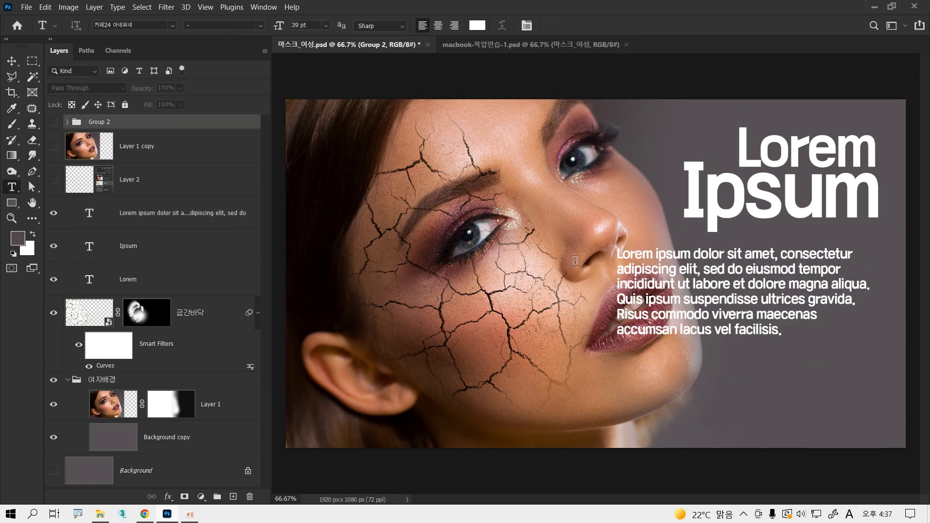
- Narrow the paragraph text box from its left side so it fits beside the face, and save the document
{"action": "left_click", "coordinate": [662, 300]}
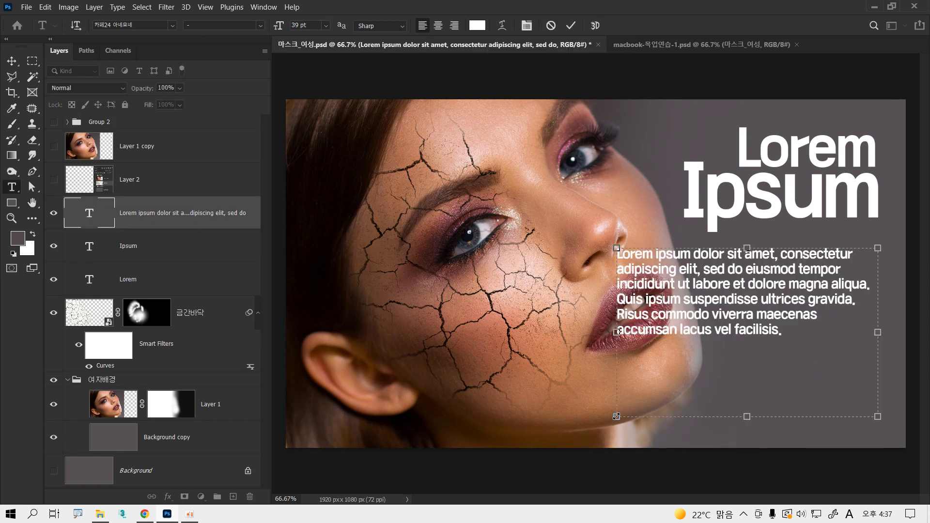
{"action": "left_click_drag", "start_coordinate": [616, 416], "coordinate": [711, 415]}
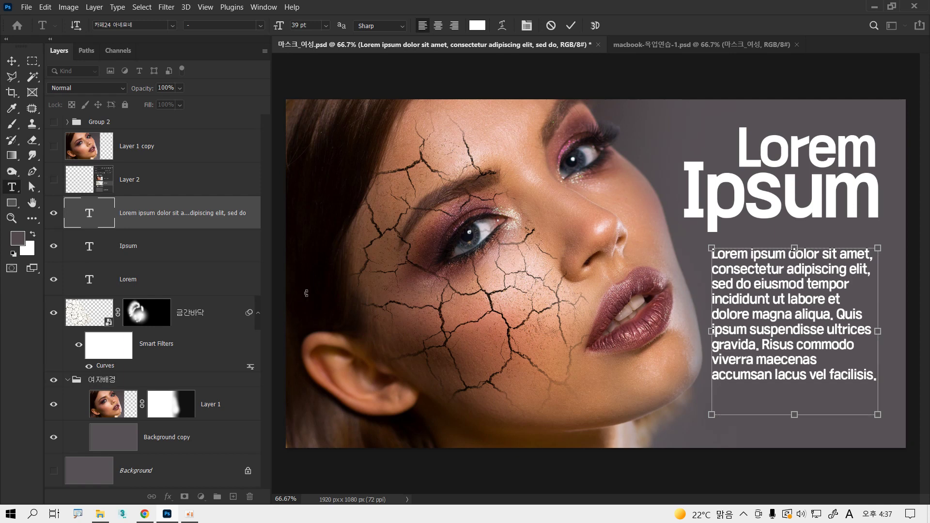
{"action": "key", "text": "ctrl+s"}
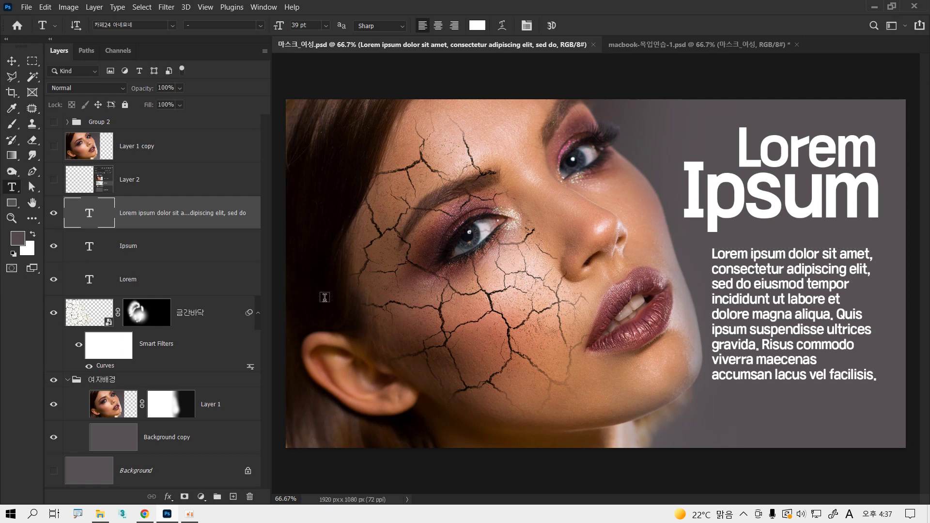
- Refine the text layout by shrinking "Ipsum" slightly, setting "Lorem" close above it and shifting the paragraph a little lower
{"action": "left_click", "coordinate": [19, 61]}
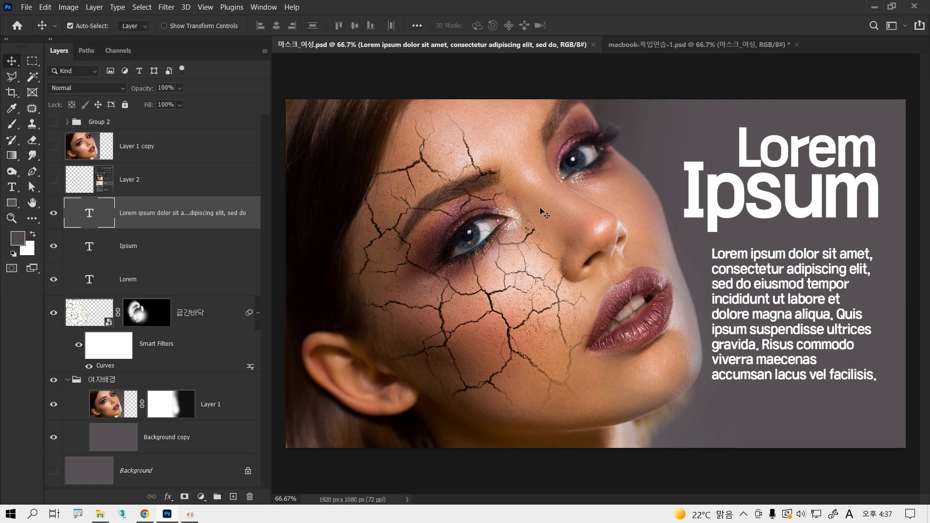
{"action": "left_click_drag", "start_coordinate": [814, 212], "coordinate": [825, 222]}
{"action": "key", "text": "ctrl+t"}
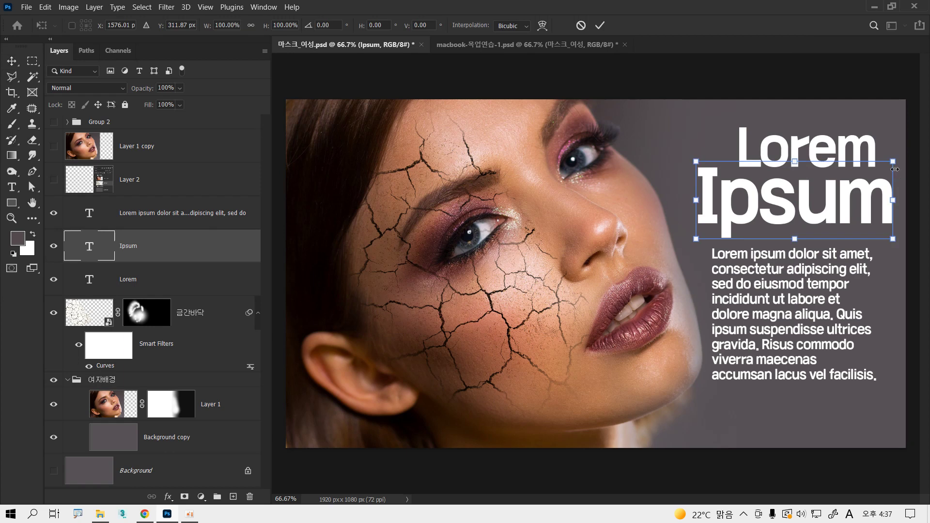
{"action": "left_click_drag", "start_coordinate": [893, 163], "coordinate": [848, 167]}
{"action": "key", "text": "Return"}
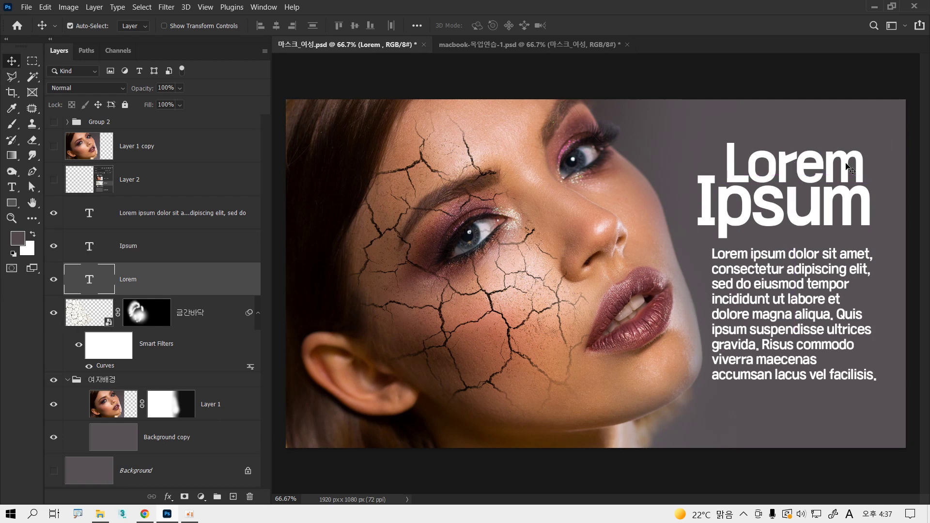
{"action": "key", "text": "ctrl"}
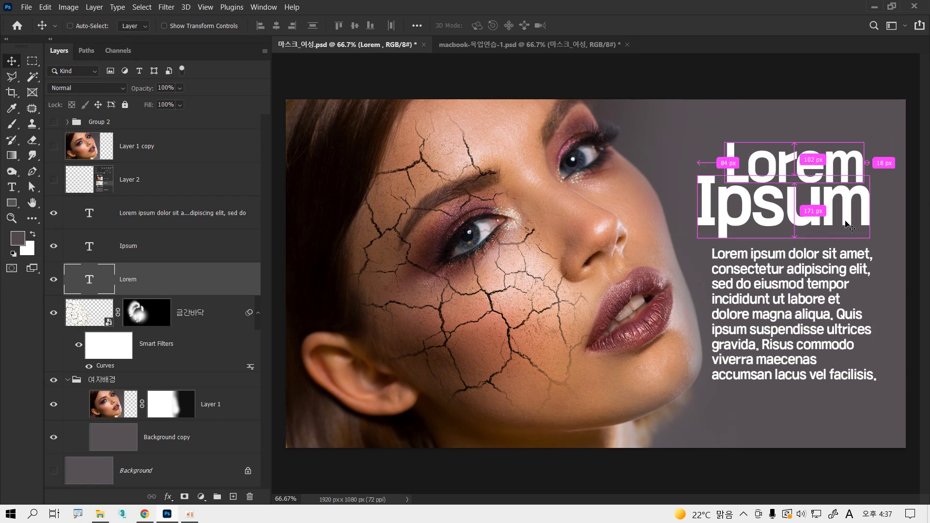
{"action": "mouse_move", "coordinate": [807, 273]}
{"action": "left_mouse_down"}
{"action": "mouse_move", "coordinate": [857, 306]}
{"action": "mouse_move", "coordinate": [842, 291]}
{"action": "mouse_move", "coordinate": [805, 290]}
{"action": "left_mouse_up"}
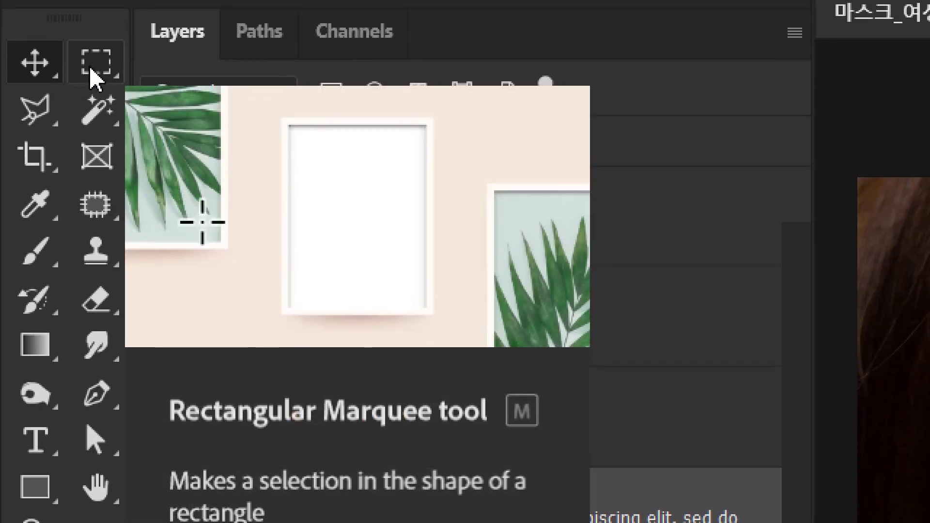
- Draw a small square selection over the image's upper-left corner with the Rectangular Marquee tool
{"action": "right_click", "coordinate": [97, 60]}
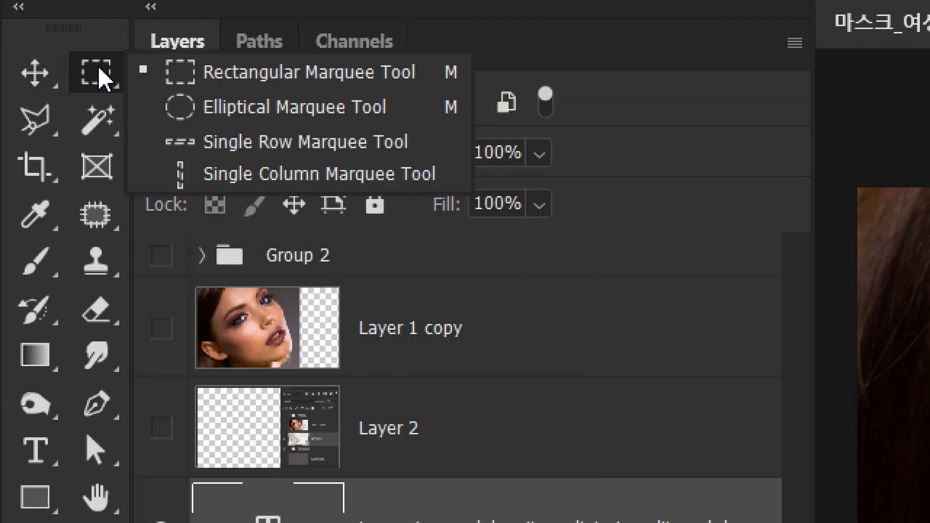
{"action": "left_click", "coordinate": [291, 72]}
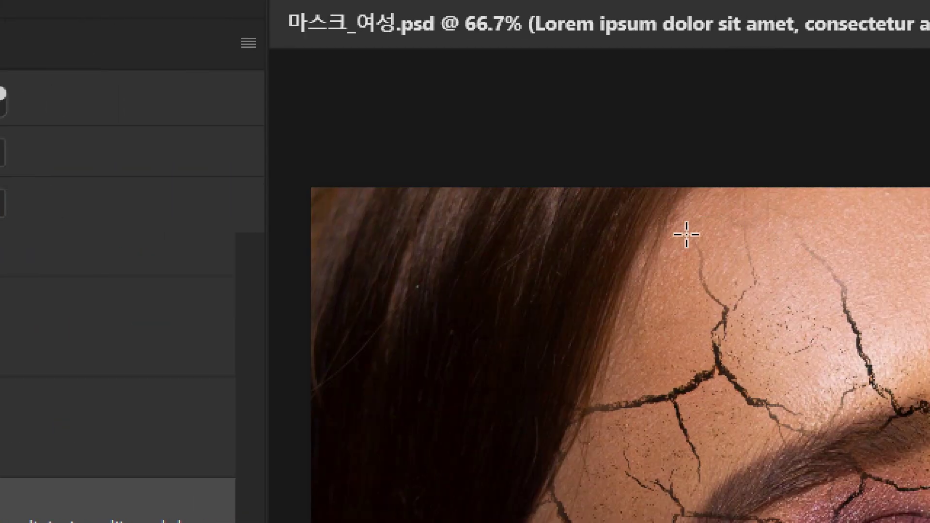
{"action": "left_click_drag", "start_coordinate": [305, 177], "coordinate": [406, 308]}
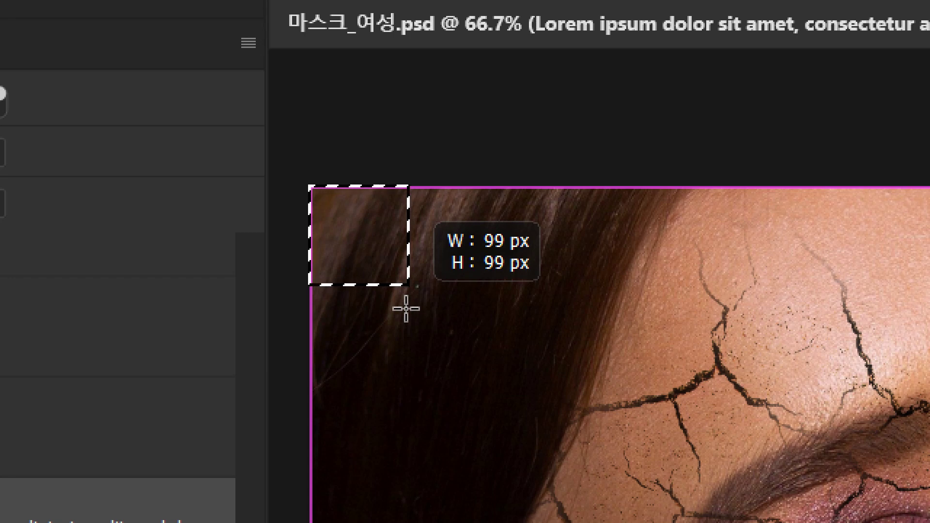
{"action": "left_click_drag", "start_coordinate": [406, 308], "coordinate": [400, 309]}
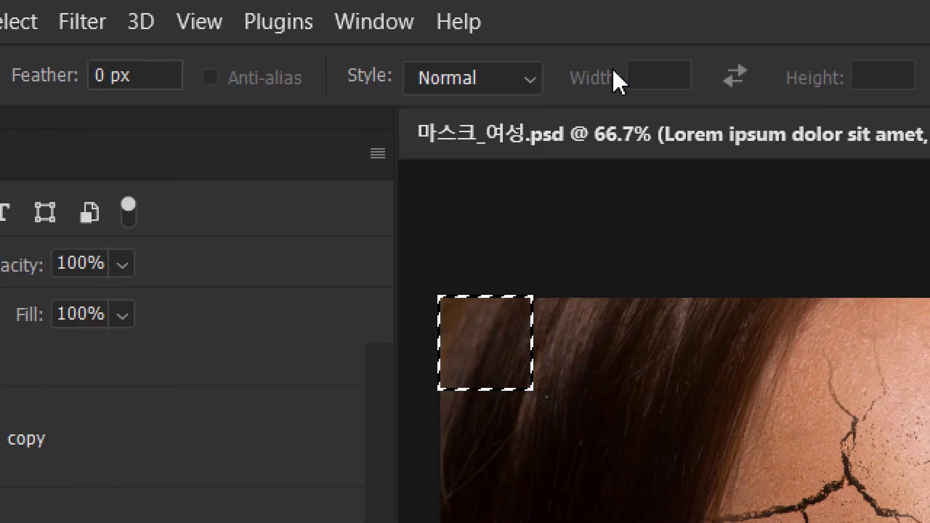
- Set the marquee style to Fixed Size with 90 px width and 90 px height, and clear the existing selection
{"action": "left_click", "coordinate": [533, 80]}
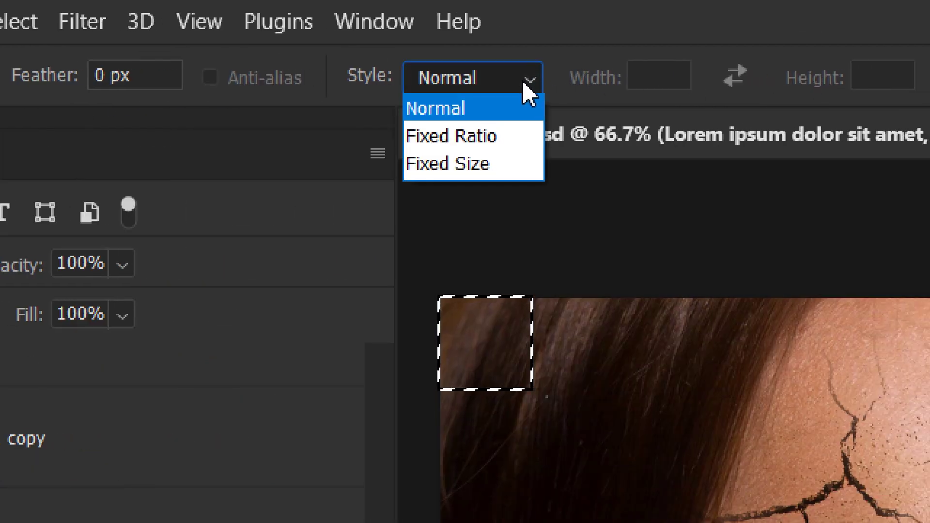
{"action": "left_click", "coordinate": [497, 171]}
{"action": "double_click", "coordinate": [644, 76]}
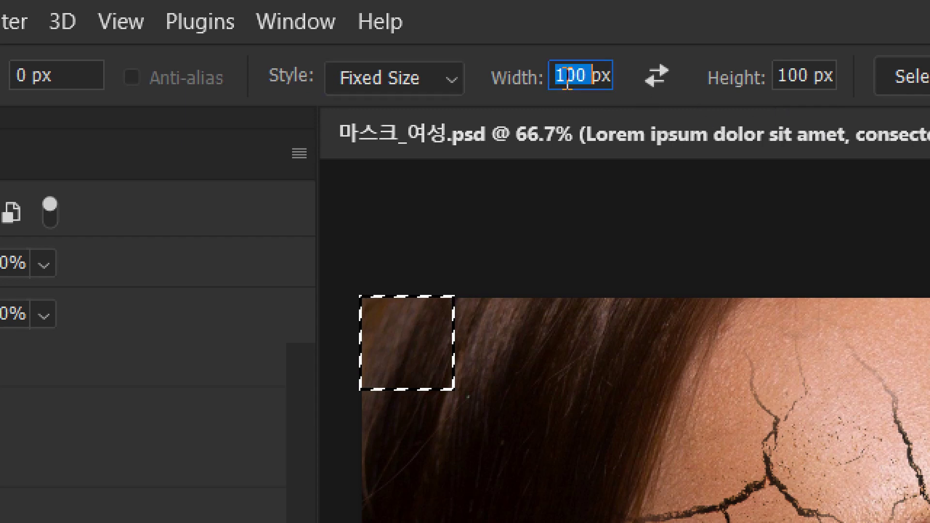
{"action": "type", "text": "90"}
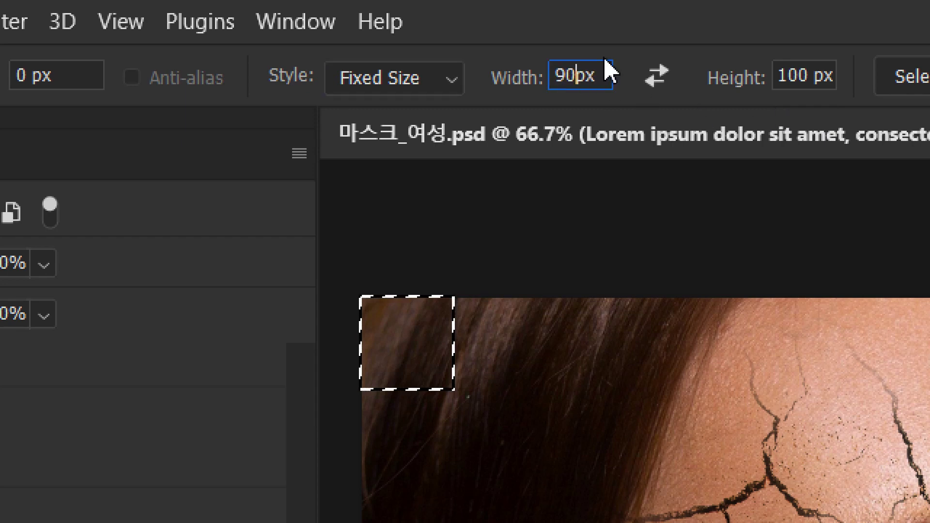
{"action": "key", "text": "Tab"}
{"action": "type", "text": "90"}
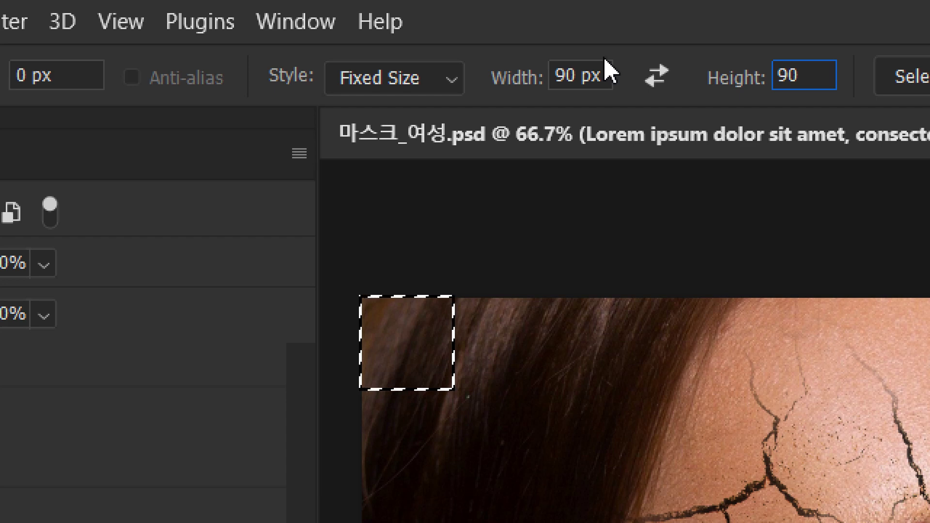
{"action": "key", "text": "Return"}
{"action": "left_click", "coordinate": [604, 367]}
{"action": "key", "text": "ctrl+d"}
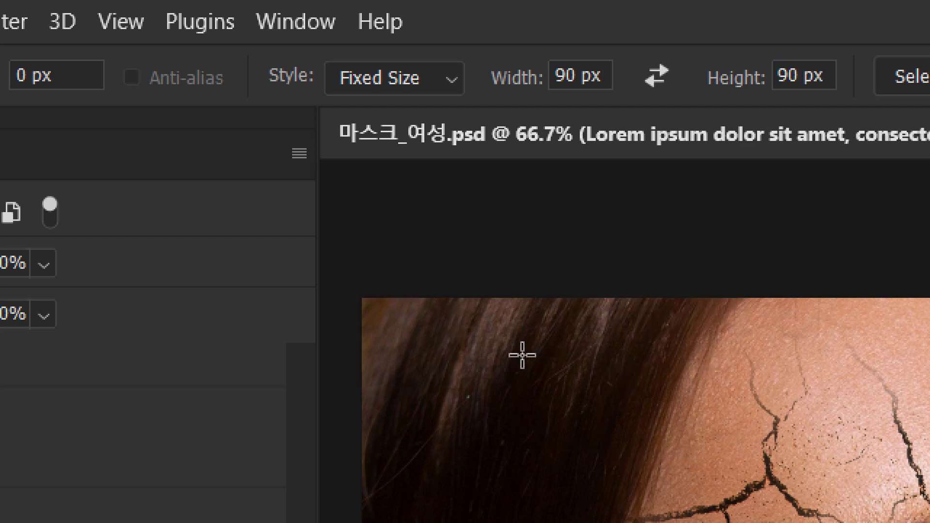
- Place the 90 px square selection in the image's upper-left corner and add vertical and horizontal guides along its inner edges
{"action": "left_click", "coordinate": [522, 355]}
{"action": "left_click_drag", "start_coordinate": [522, 350], "coordinate": [364, 289]}
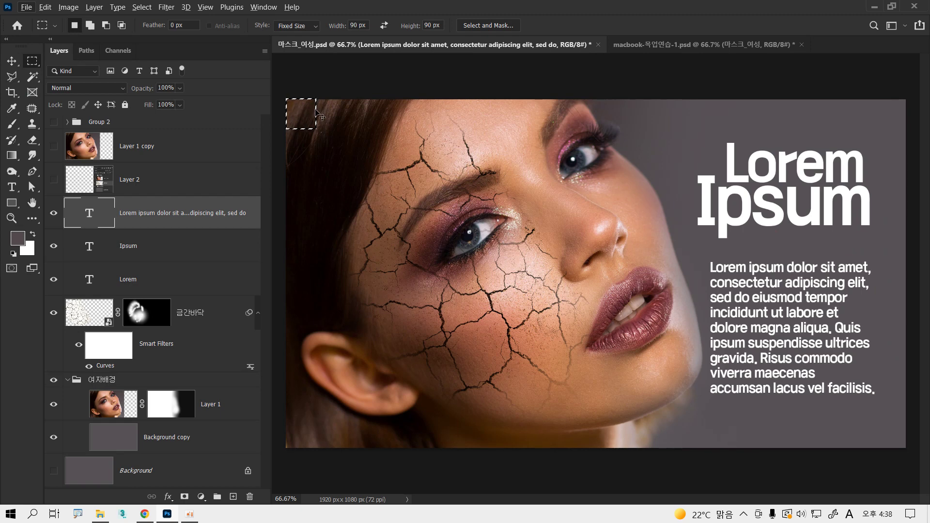
{"action": "key", "text": "ctrl+r"}
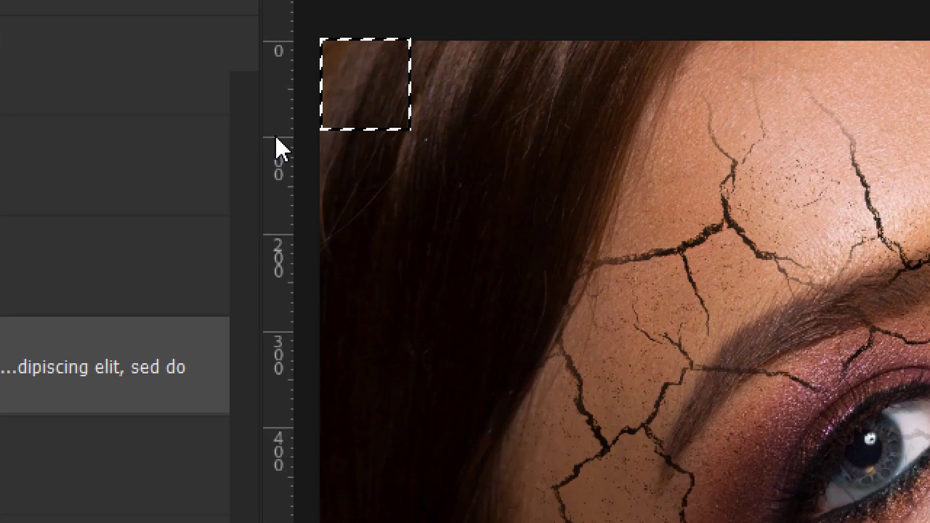
{"action": "left_click_drag", "start_coordinate": [278, 140], "coordinate": [406, 170]}
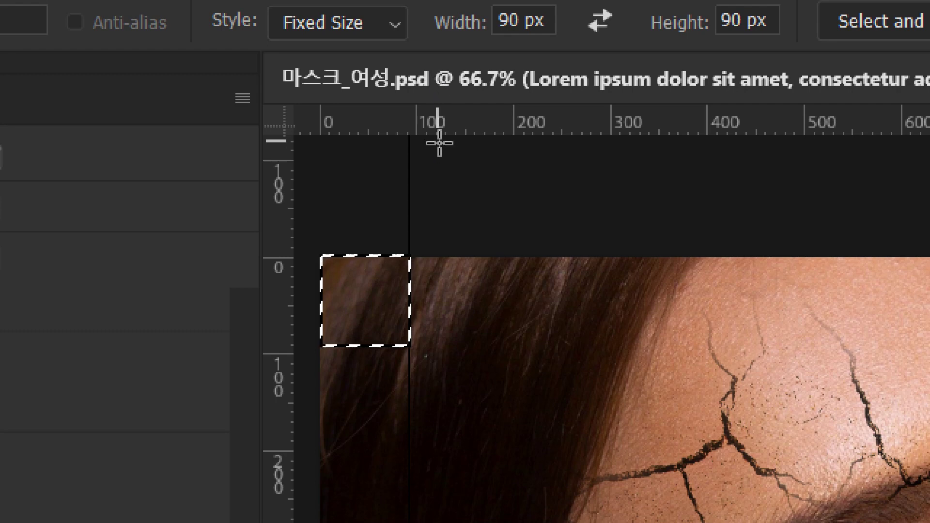
{"action": "left_click_drag", "start_coordinate": [443, 129], "coordinate": [446, 347]}
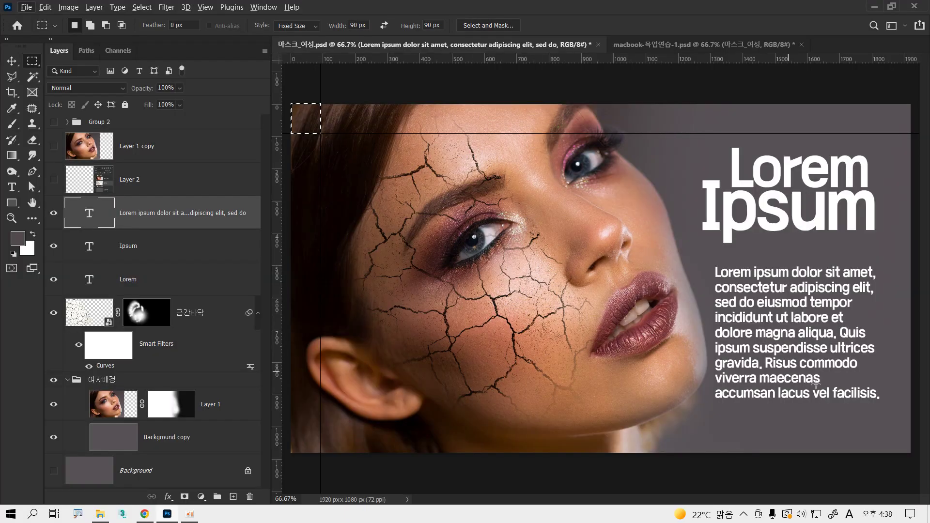
- Place the square selection in the image's lower-right corner and add horizontal and vertical guides along its inner edges
{"action": "left_click_drag", "start_coordinate": [849, 409], "coordinate": [882, 425]}
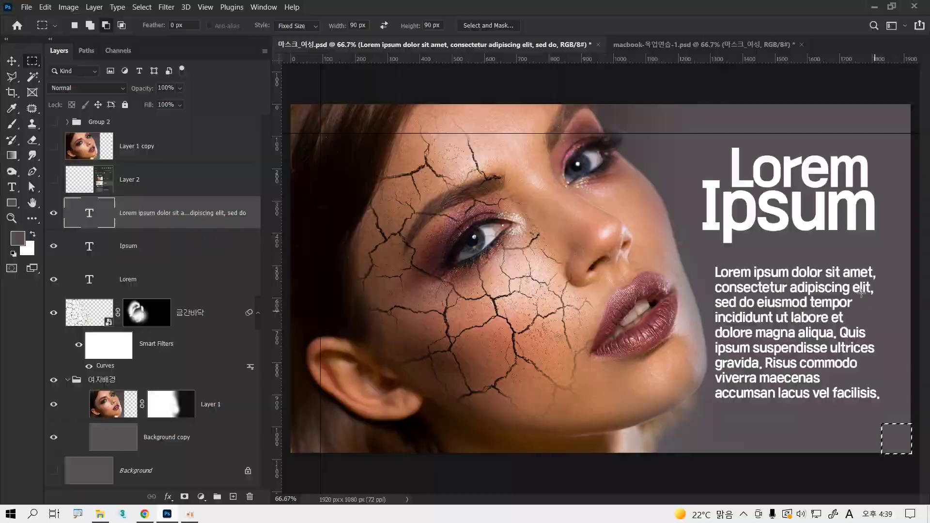
{"action": "key", "text": "alt"}
{"action": "left_click_drag", "start_coordinate": [780, 62], "coordinate": [798, 423]}
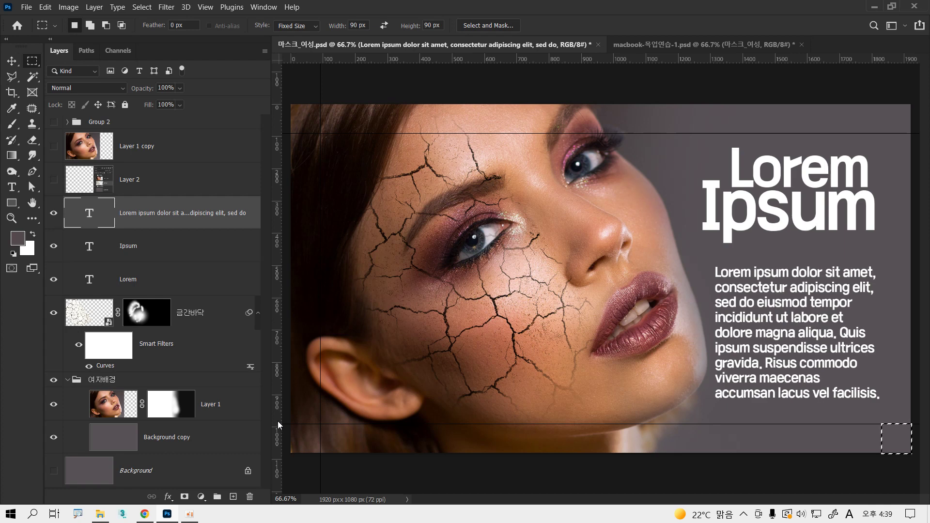
{"action": "left_click_drag", "start_coordinate": [278, 420], "coordinate": [873, 473]}
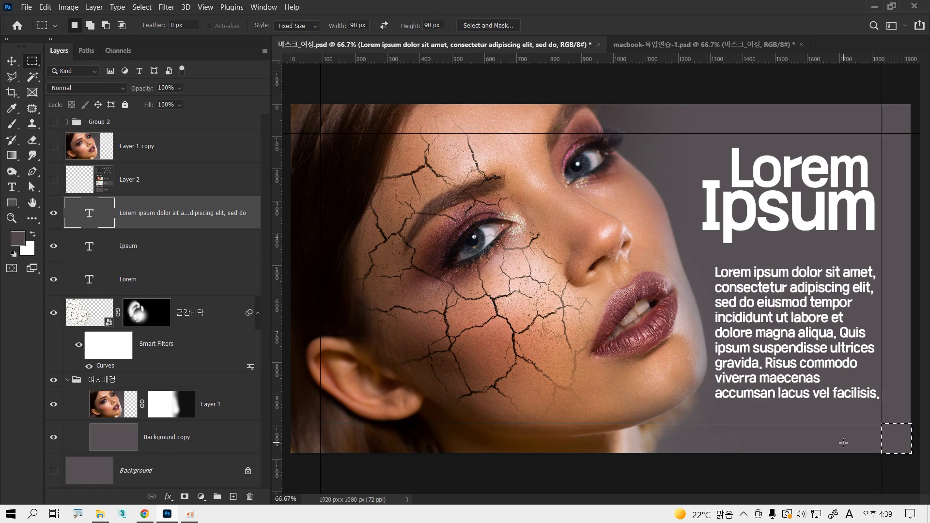
{"action": "left_click", "coordinate": [12, 62]}
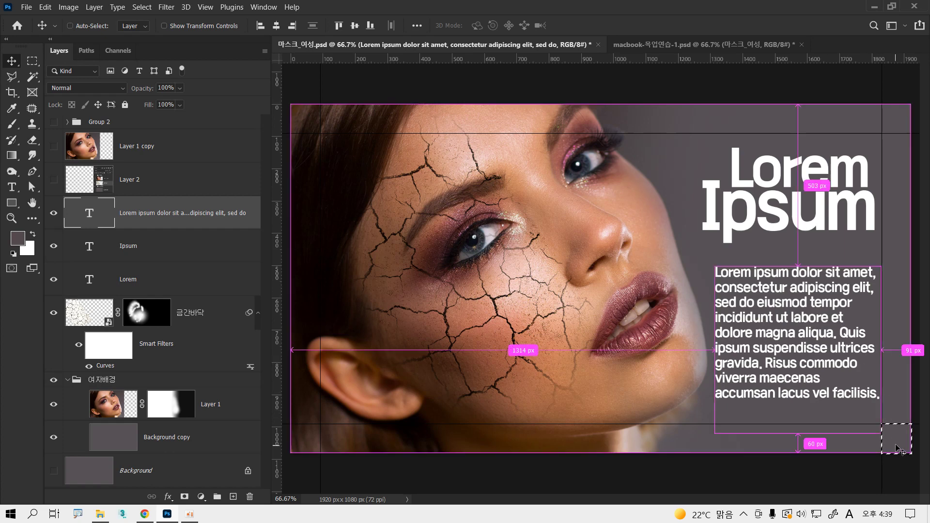
- Clear the square selection and move the Lorem and Ipsum titles together up against the upper margin guide
{"action": "key", "text": "ctrl+d"}
{"action": "left_click", "coordinate": [800, 226]}
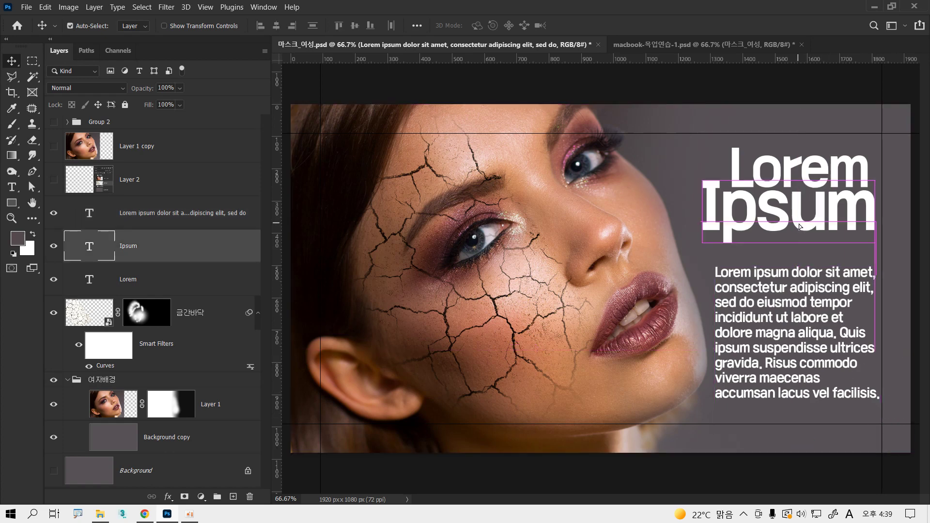
{"action": "left_click", "coordinate": [791, 181], "text": "shift"}
{"action": "mouse_move", "coordinate": [791, 181]}
{"action": "left_mouse_down"}
{"action": "mouse_move", "coordinate": [780, 163]}
{"action": "mouse_move", "coordinate": [786, 166]}
{"action": "left_mouse_up"}
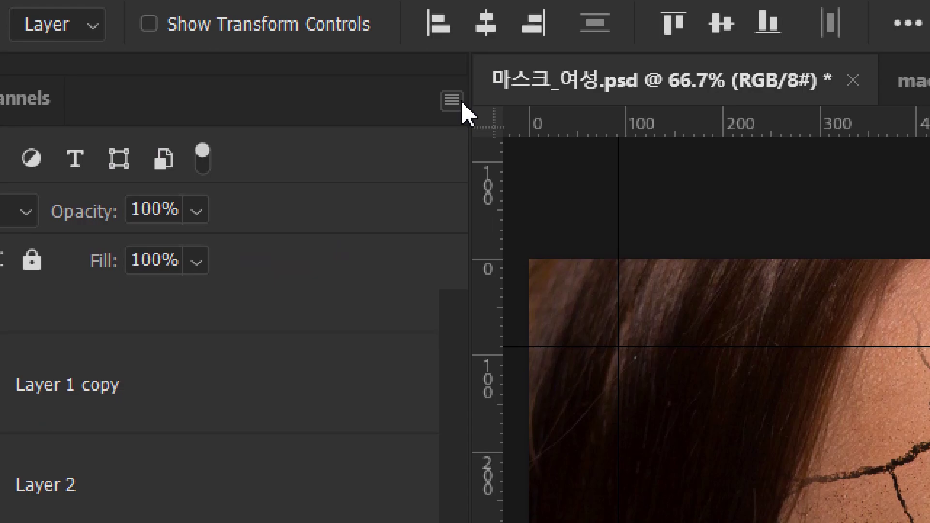
{"action": "left_click", "coordinate": [453, 101]}
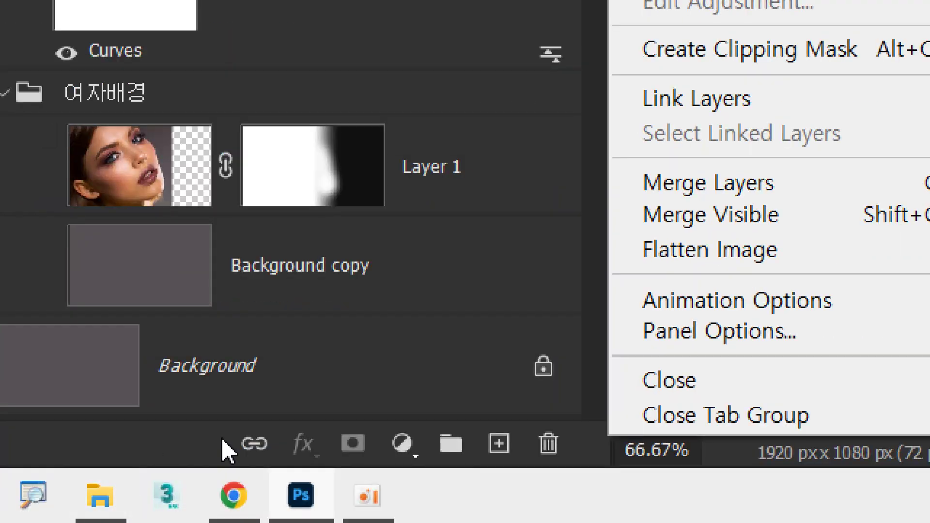
{"action": "left_click", "coordinate": [256, 444]}
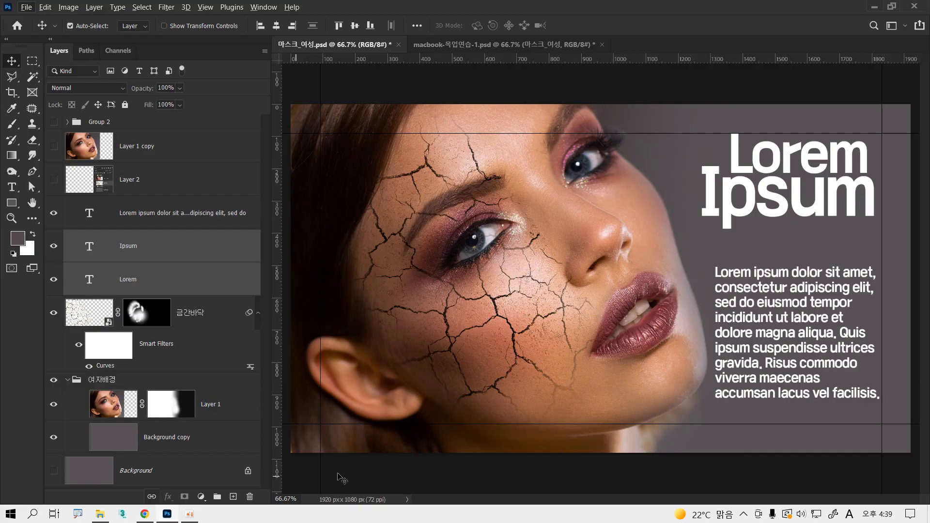
{"action": "left_click", "coordinate": [703, 256]}
{"action": "left_click", "coordinate": [722, 276]}
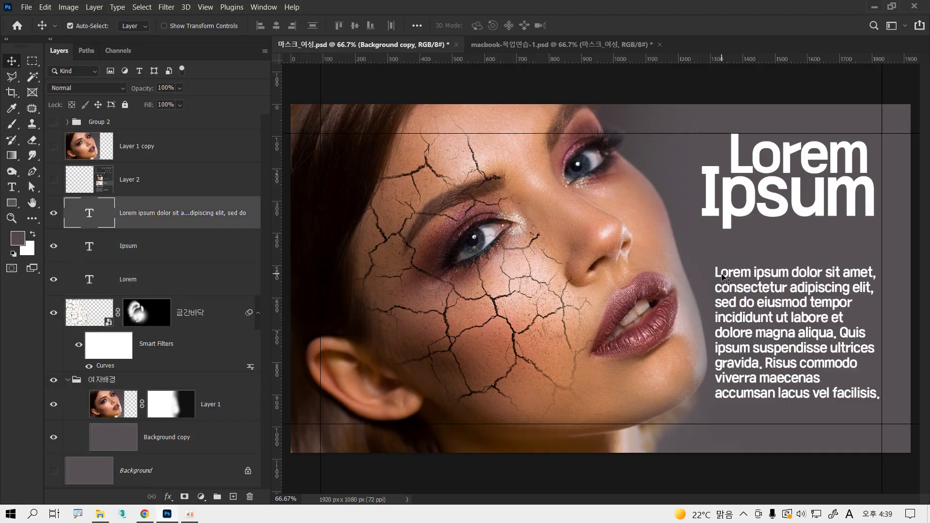
- Place the Ipsum title just below Lorem with their right edges aligned, and link the two title layers
{"action": "mouse_move", "coordinate": [731, 217]}
{"action": "left_mouse_down"}
{"action": "mouse_move", "coordinate": [742, 243]}
{"action": "mouse_move", "coordinate": [725, 218]}
{"action": "left_mouse_up"}
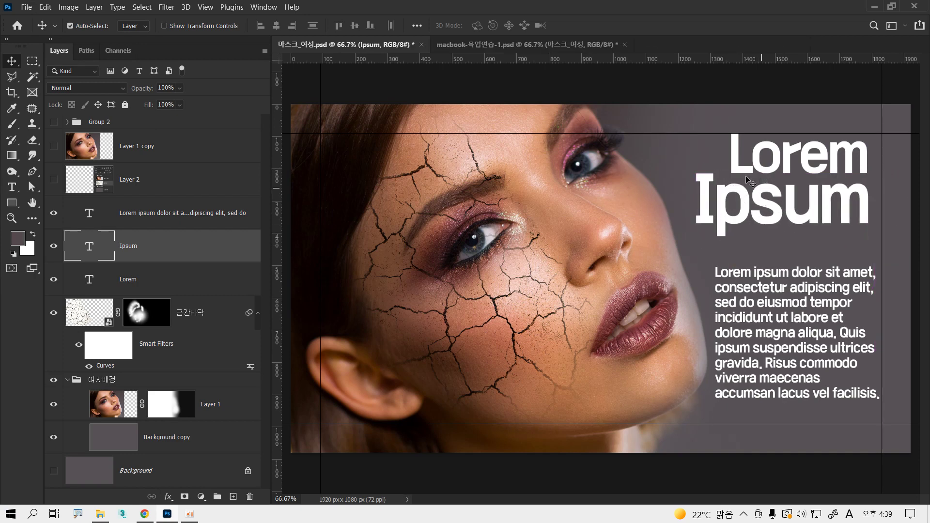
{"action": "left_click", "coordinate": [185, 280], "text": "shift"}
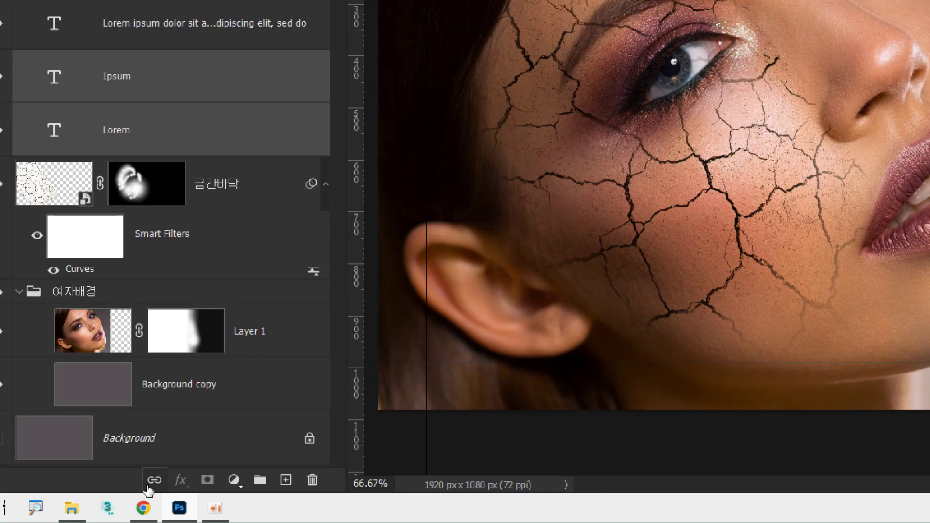
{"action": "left_click", "coordinate": [151, 481]}
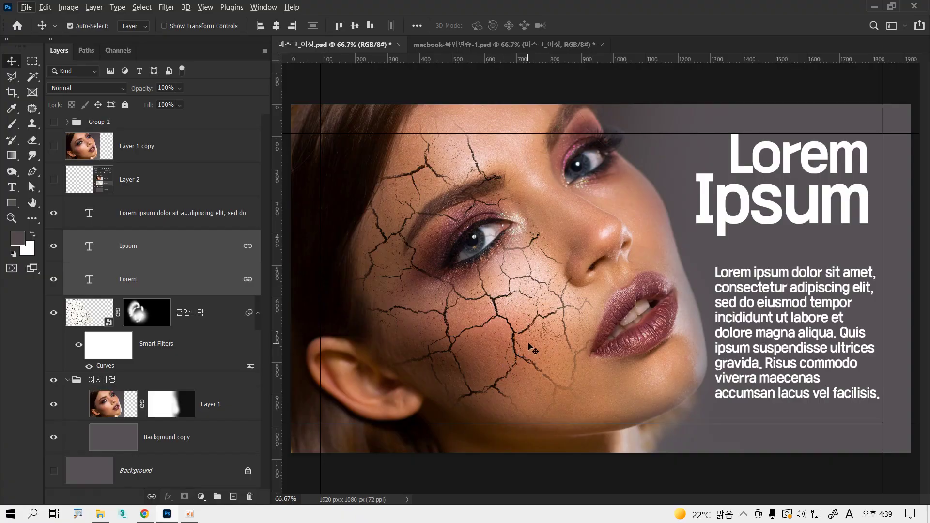
- Move the linked Lorem and Ipsum titles sideways until their right edges meet the right margin guide
{"action": "left_click", "coordinate": [796, 251]}
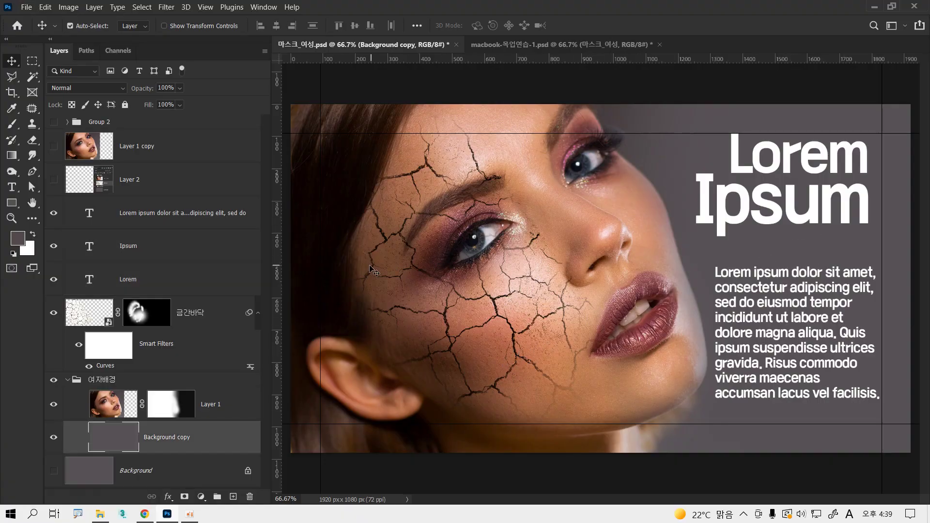
{"action": "left_click", "coordinate": [208, 246]}
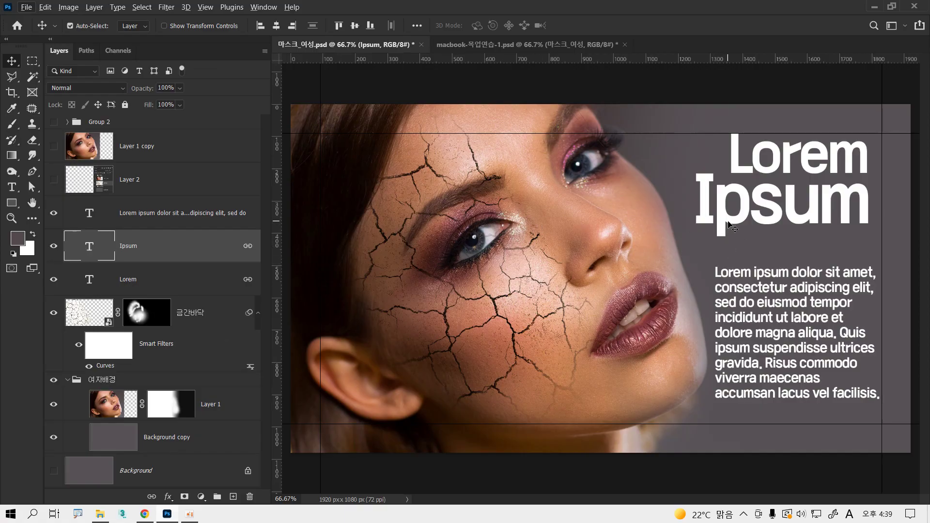
{"action": "left_click_drag", "start_coordinate": [723, 228], "coordinate": [743, 228]}
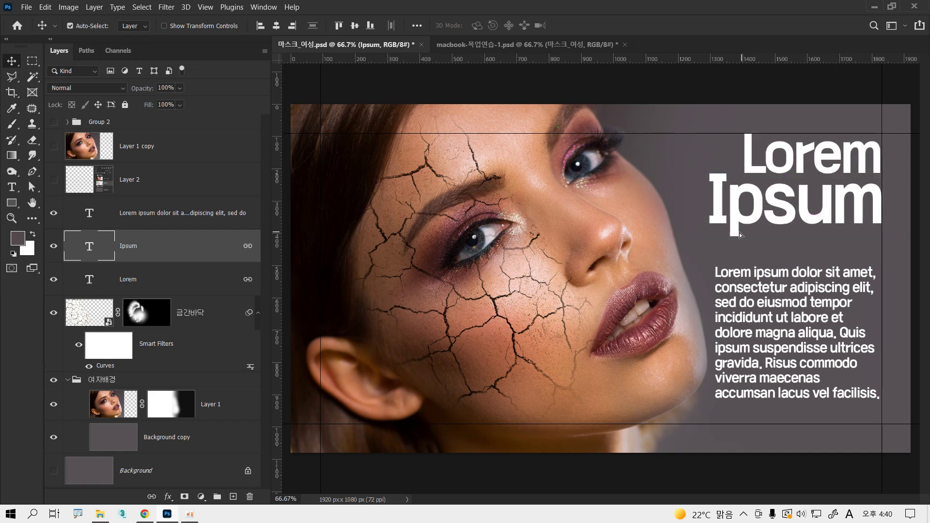
- Scale the paragraph text to about 84% and place it under Ipsum, aligned with the title's left edge
{"action": "left_click_drag", "start_coordinate": [748, 276], "coordinate": [752, 275]}
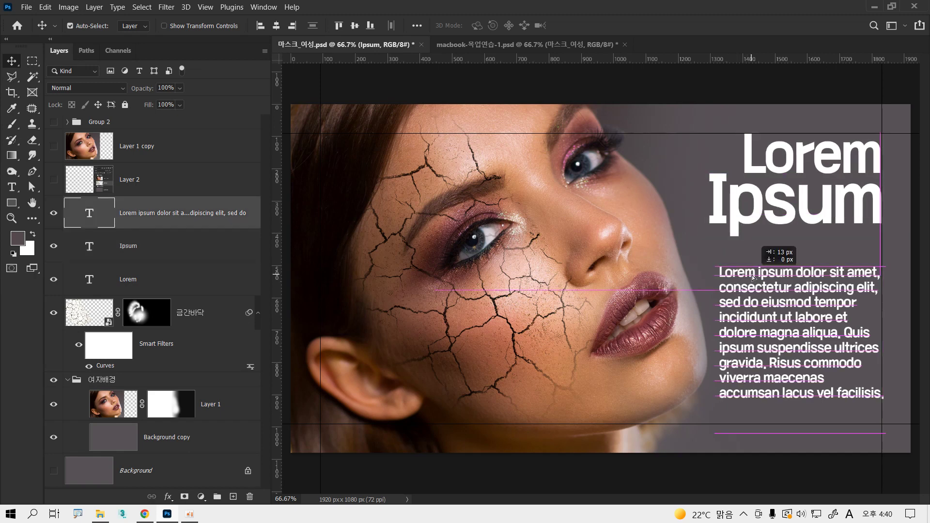
{"action": "left_click_drag", "start_coordinate": [752, 275], "coordinate": [752, 275]}
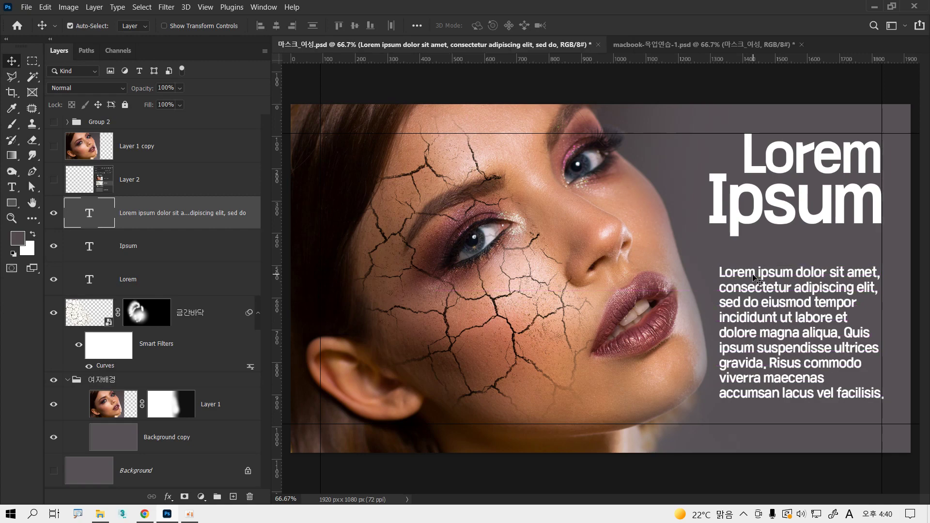
{"action": "key", "text": "ctrl"}
{"action": "key", "text": "ctrl+t"}
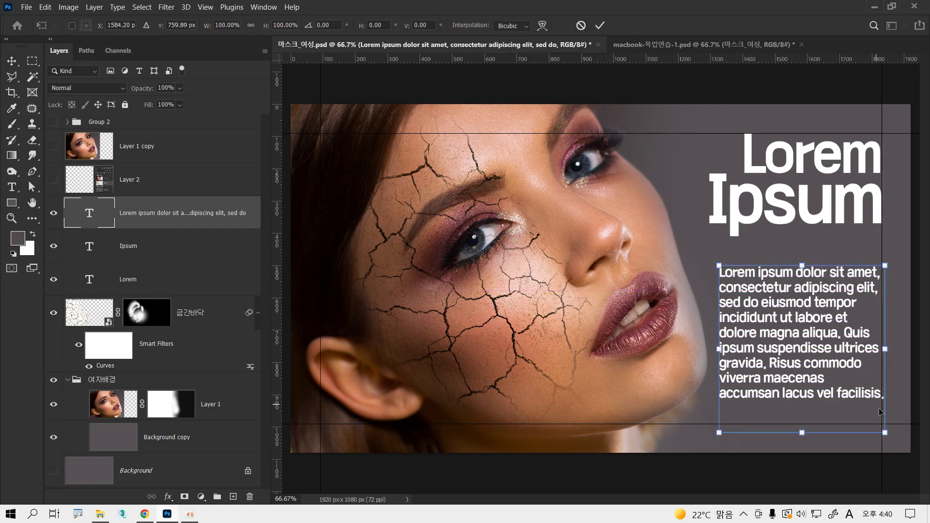
{"action": "left_click_drag", "start_coordinate": [886, 431], "coordinate": [859, 406]}
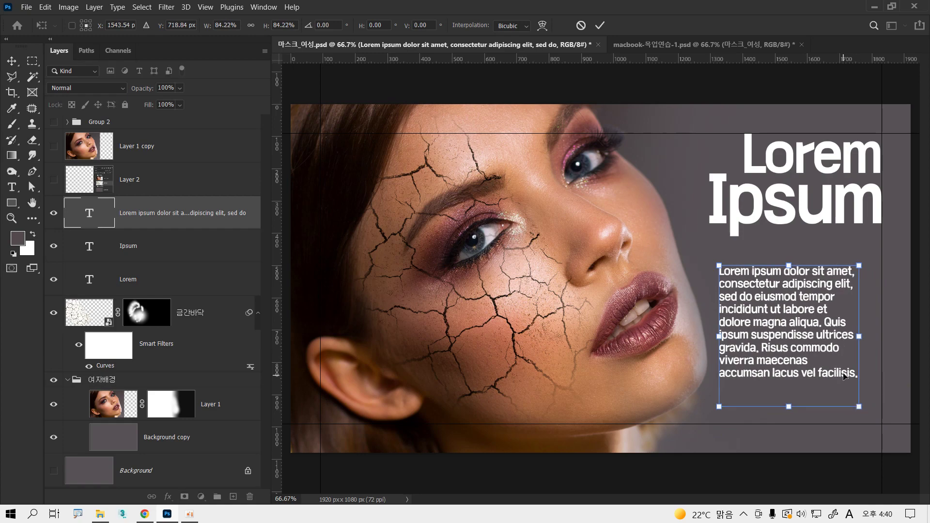
{"action": "left_click_drag", "start_coordinate": [844, 372], "coordinate": [839, 349]}
{"action": "key", "text": "Return"}
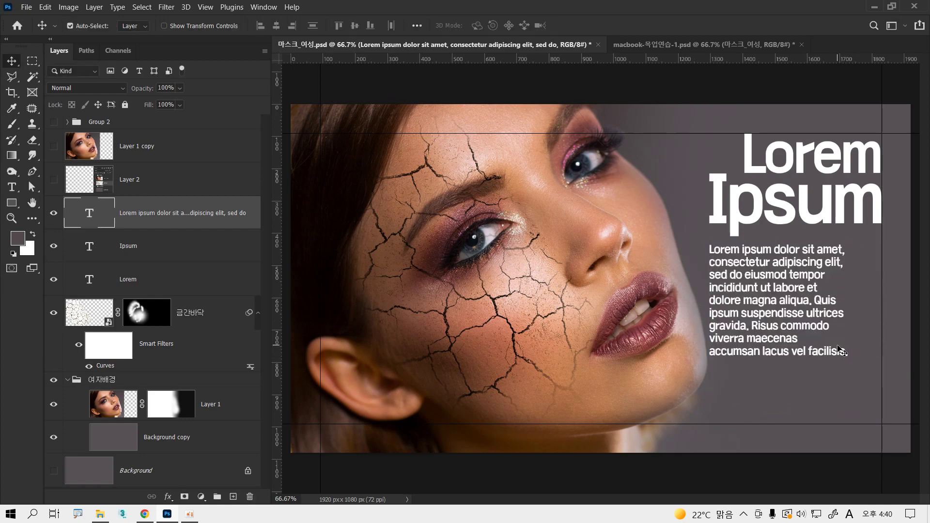
- Widen the paragraph's text box to the right margin guide, right-align its text, narrow the box slightly from the left, and save
{"action": "double_click", "coordinate": [772, 278]}
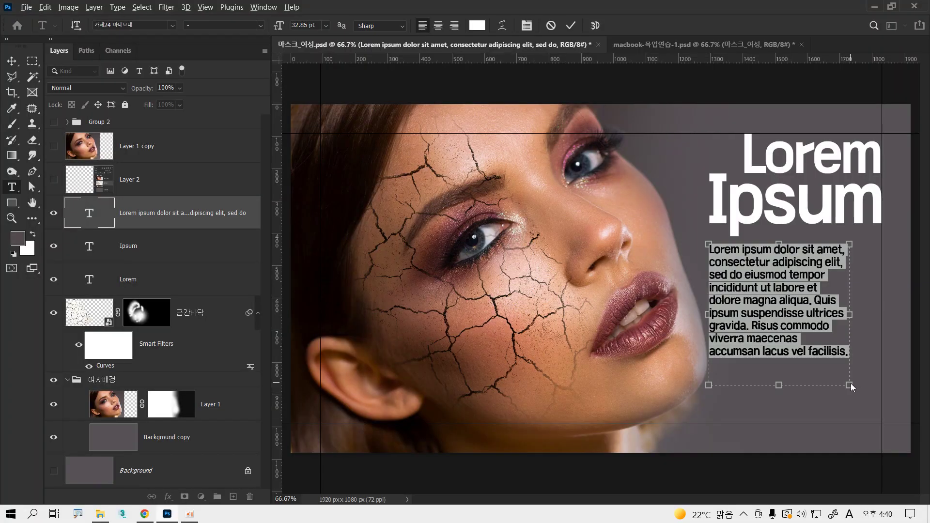
{"action": "left_click_drag", "start_coordinate": [850, 384], "coordinate": [880, 382]}
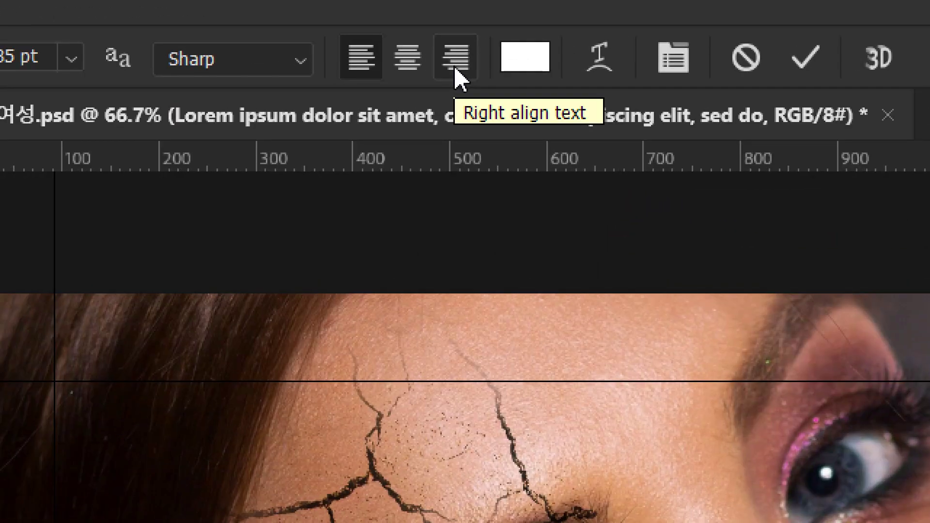
{"action": "left_click", "coordinate": [456, 71]}
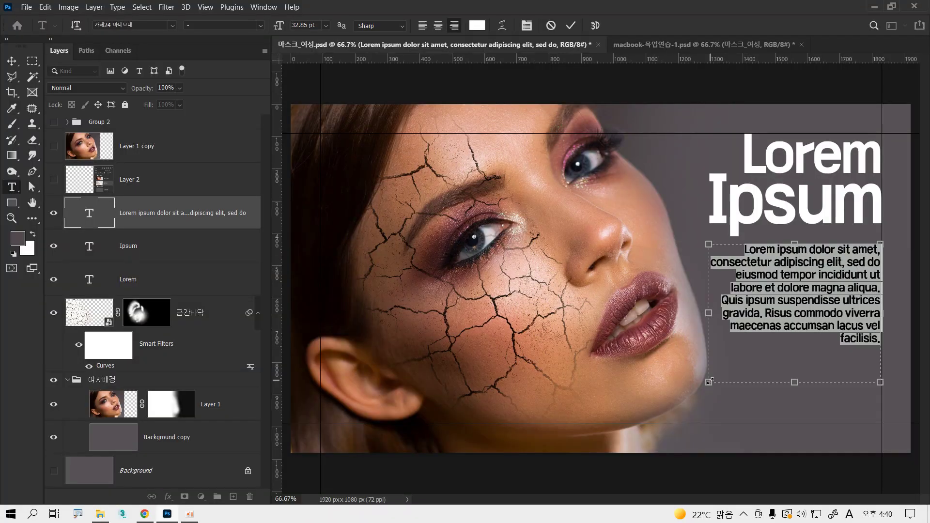
{"action": "mouse_move", "coordinate": [710, 381]}
{"action": "left_mouse_down"}
{"action": "mouse_move", "coordinate": [698, 378]}
{"action": "mouse_move", "coordinate": [723, 377]}
{"action": "left_mouse_up"}
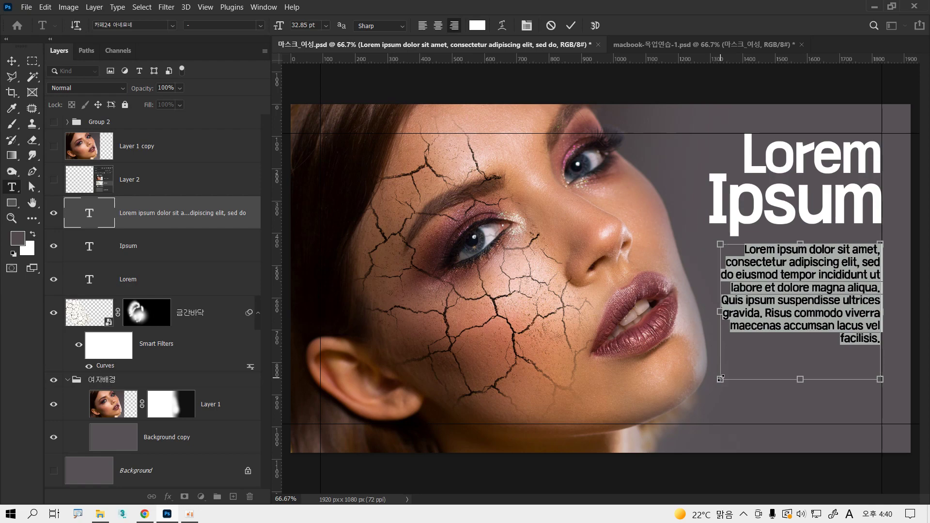
{"action": "key", "text": "ctrl+Return"}
{"action": "key", "text": "ctrl+s"}
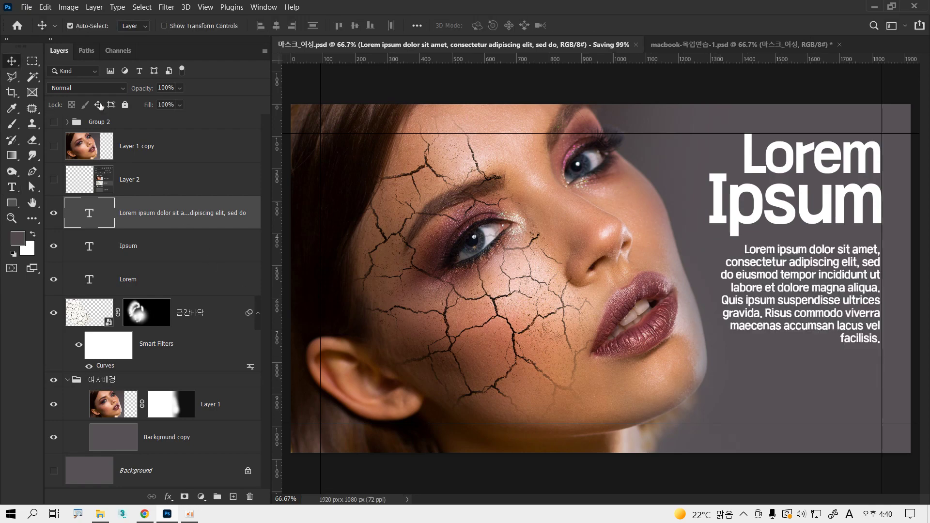
- Move the paragraph down away from the title, lower the linked titles slightly, and save the document
{"action": "left_click_drag", "start_coordinate": [752, 268], "coordinate": [753, 294]}
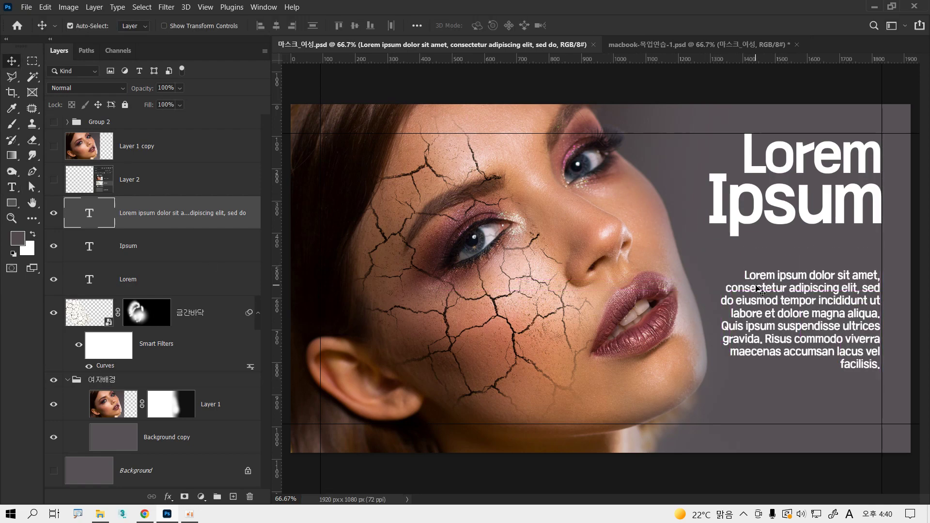
{"action": "left_click_drag", "start_coordinate": [807, 218], "coordinate": [807, 226]}
{"action": "key", "text": "ctrl+s"}
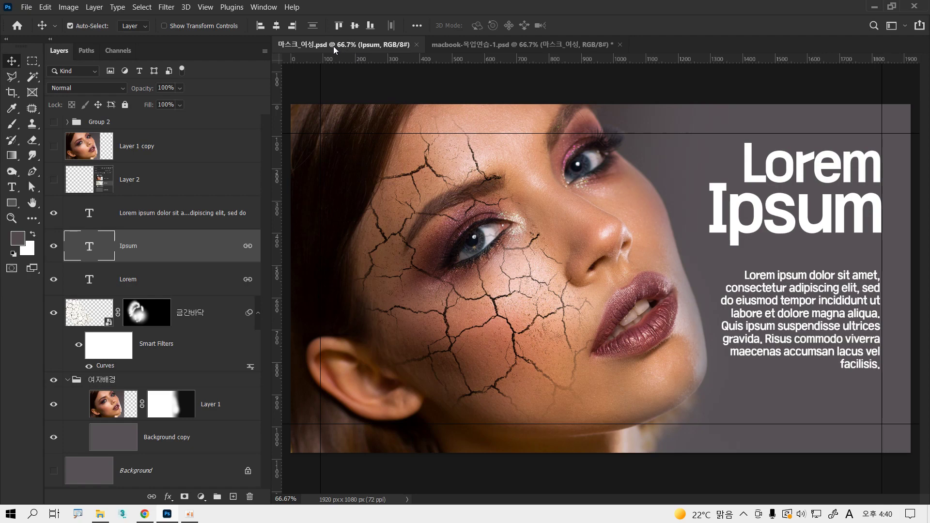
- Check the updated laptop mockup, close 마스크_여성.psd and reopen it from the mockup's smart object layer
{"action": "left_click", "coordinate": [485, 44]}
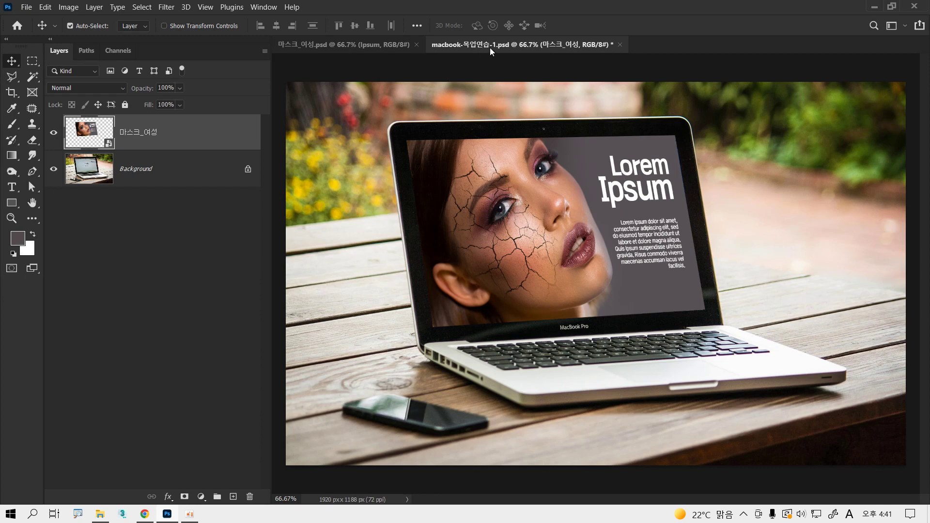
{"action": "left_click", "coordinate": [376, 43]}
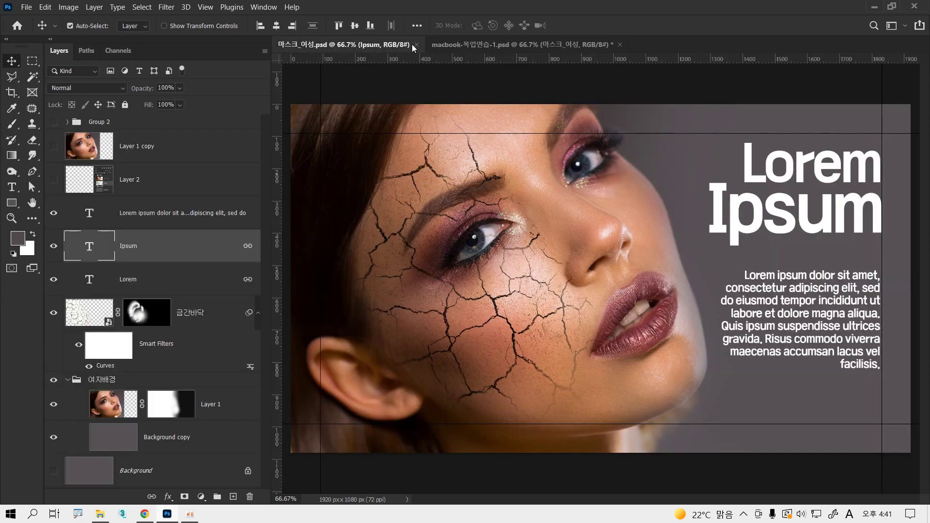
{"action": "left_click", "coordinate": [416, 45]}
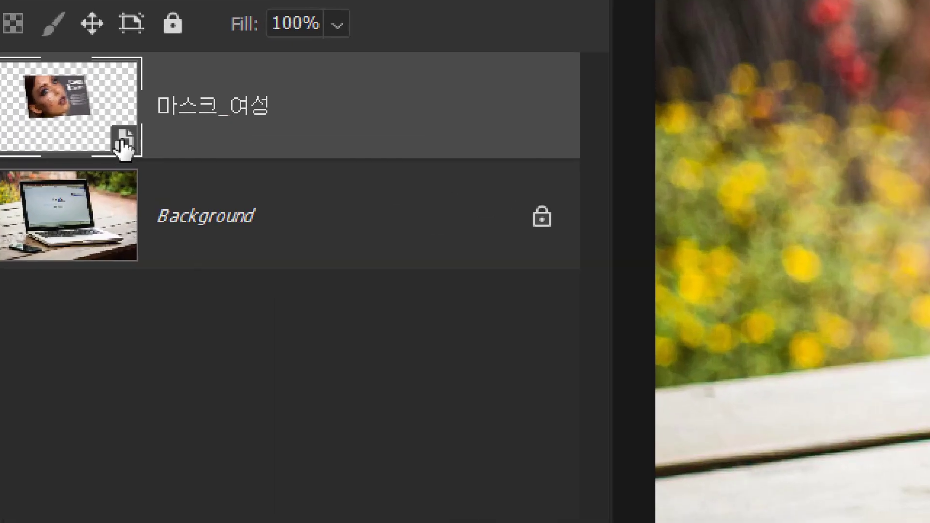
{"action": "double_click", "coordinate": [120, 142]}
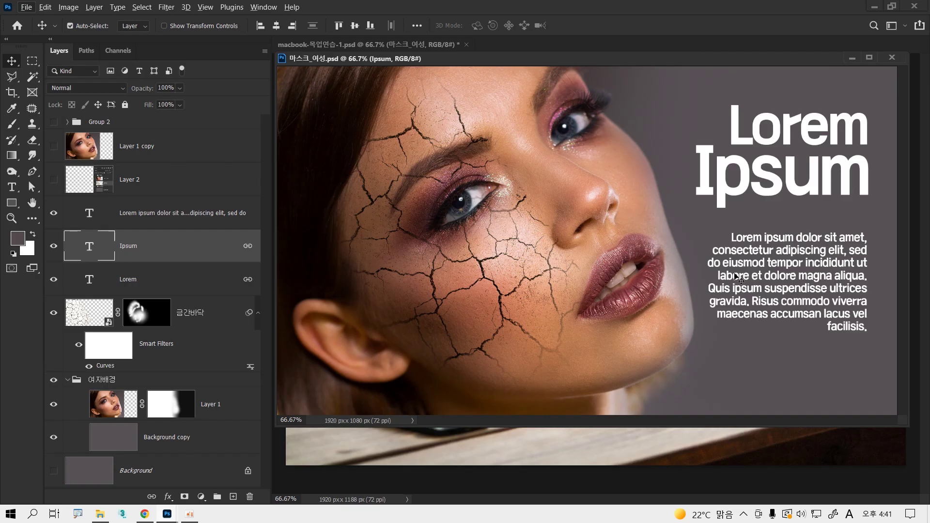
- Try 50% opacity on the Ipsum title layer and settle on 30%
{"action": "left_click", "coordinate": [758, 251]}
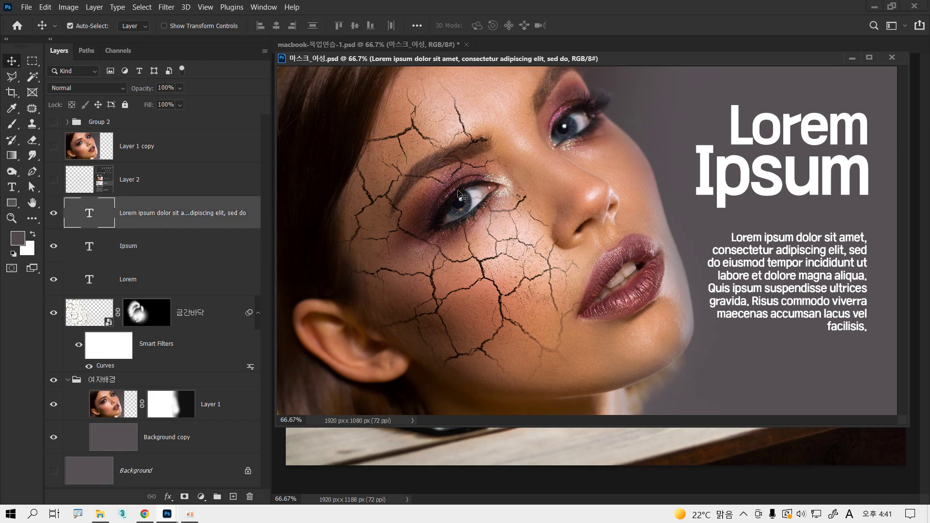
{"action": "left_click", "coordinate": [723, 190]}
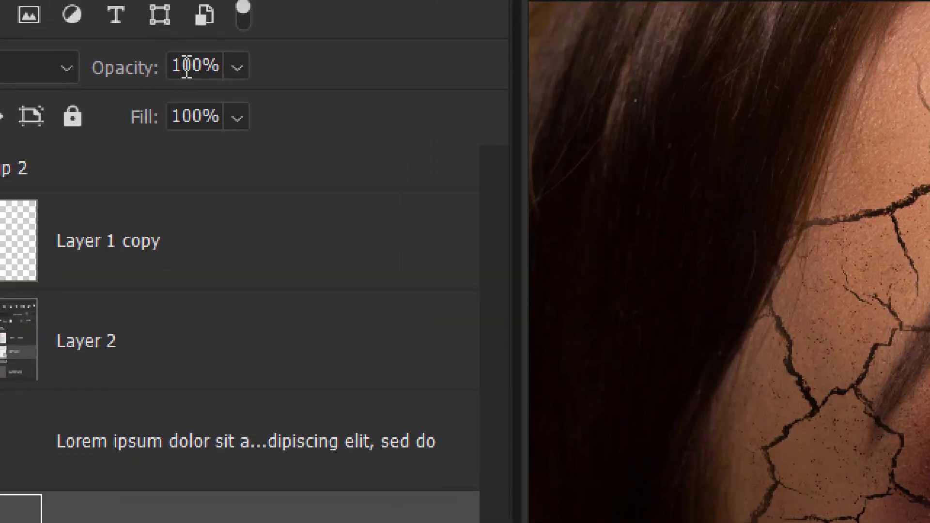
{"action": "left_click", "coordinate": [187, 66]}
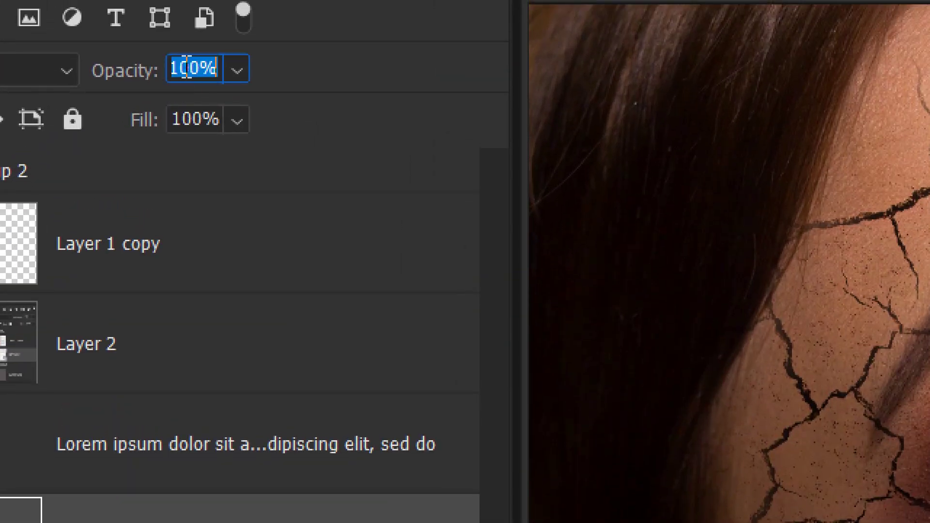
{"action": "type", "text": "50"}
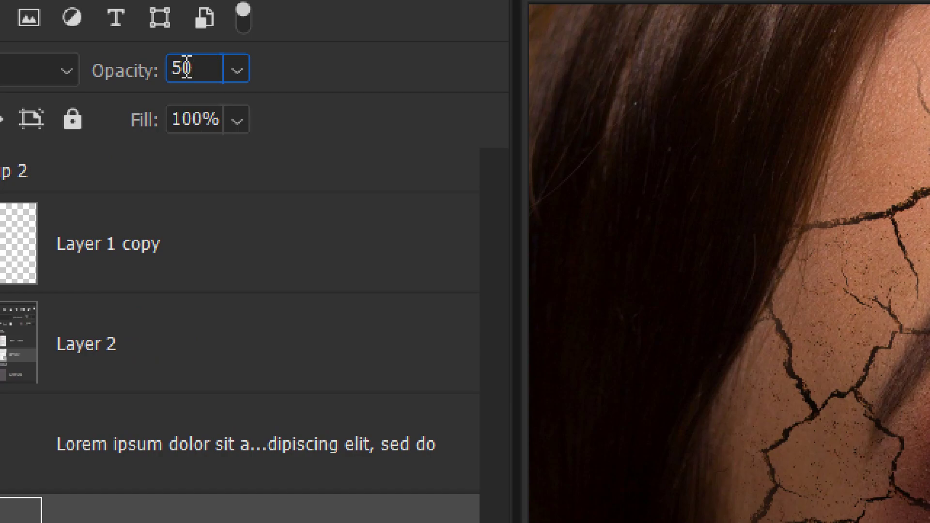
{"action": "key", "text": "Return"}
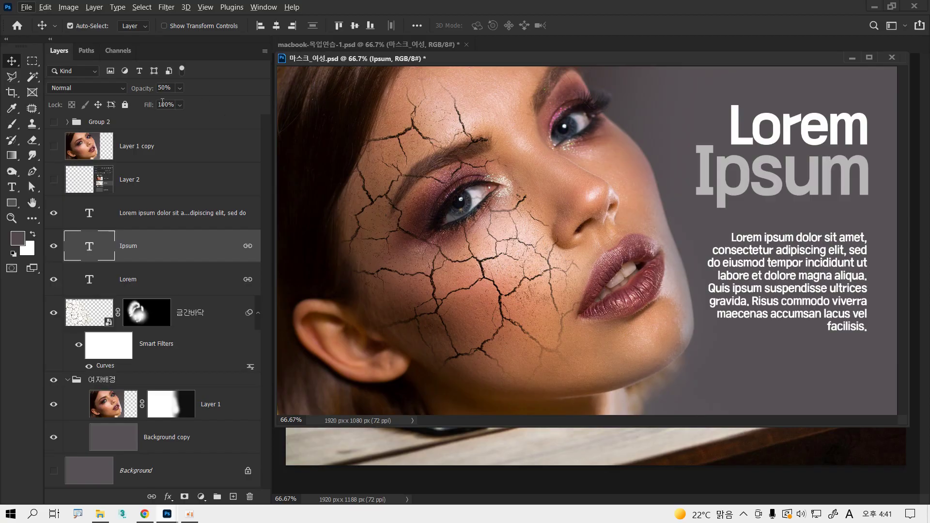
{"action": "left_click", "coordinate": [162, 89]}
{"action": "type", "text": "30"}
{"action": "key", "text": "Return"}
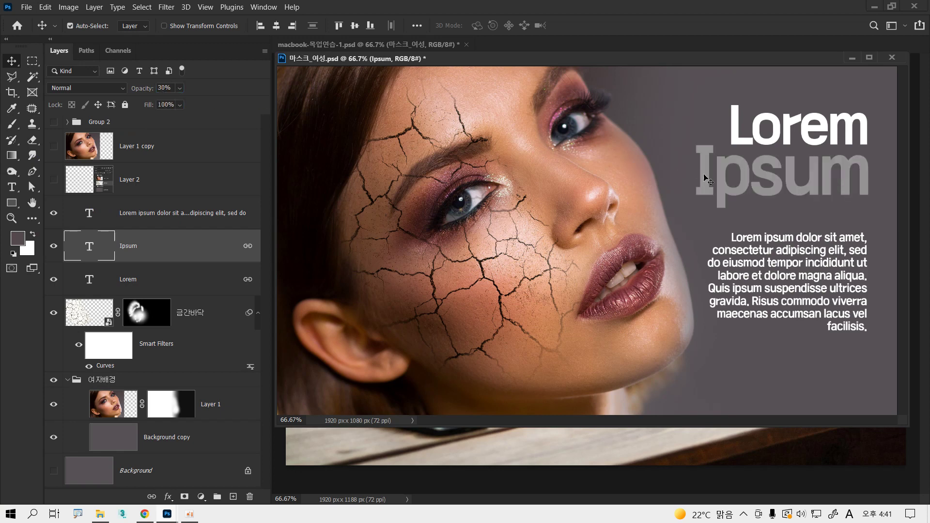
- Move the linked titles slightly up and place the Lorem layer above the Ipsum layer in the stack
{"action": "mouse_move", "coordinate": [709, 180]}
{"action": "left_mouse_down"}
{"action": "mouse_move", "coordinate": [607, 187]}
{"action": "mouse_move", "coordinate": [602, 176]}
{"action": "mouse_move", "coordinate": [673, 166]}
{"action": "mouse_move", "coordinate": [706, 175]}
{"action": "left_mouse_up"}
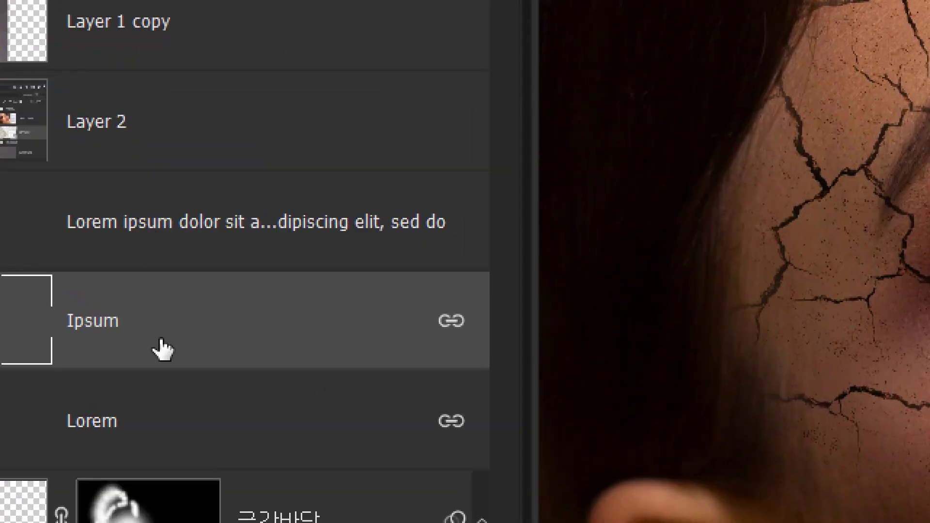
{"action": "left_click", "coordinate": [136, 431]}
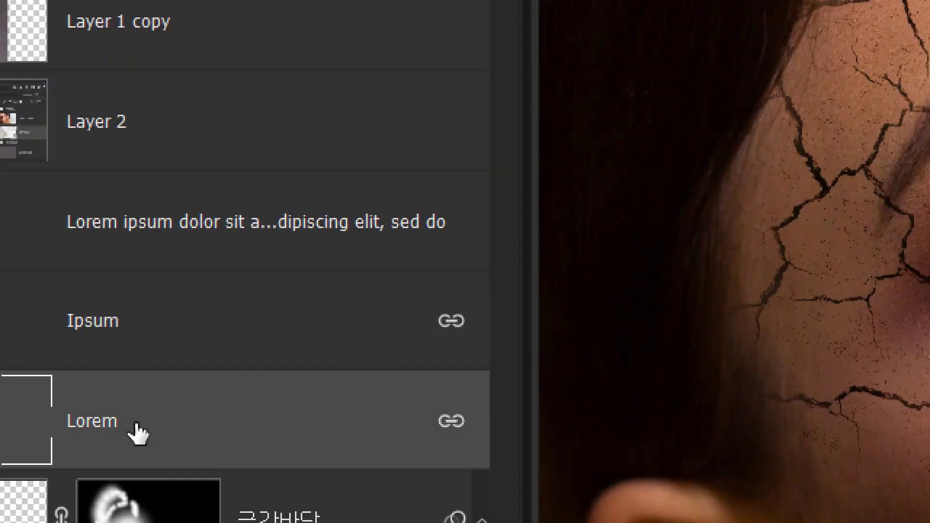
{"action": "left_click_drag", "start_coordinate": [137, 425], "coordinate": [201, 290]}
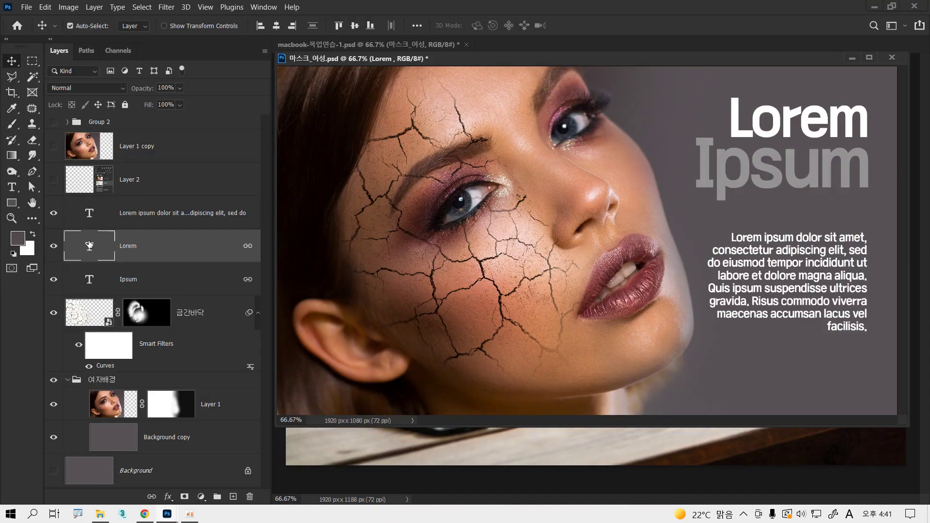
- Toggle the Lorem title layer's visibility off and on, and set its blend mode to Overlay
{"action": "left_click", "coordinate": [54, 246]}
{"action": "left_click", "coordinate": [54, 245]}
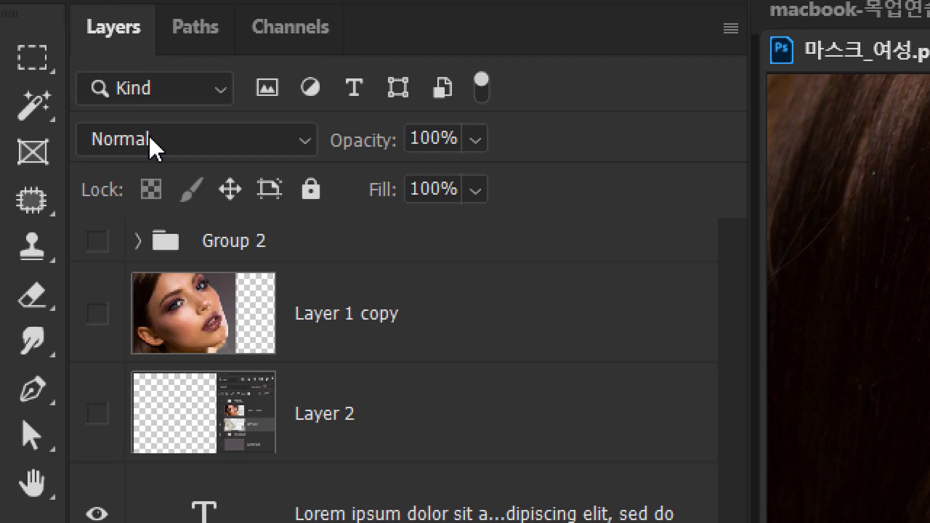
{"action": "left_click", "coordinate": [150, 141]}
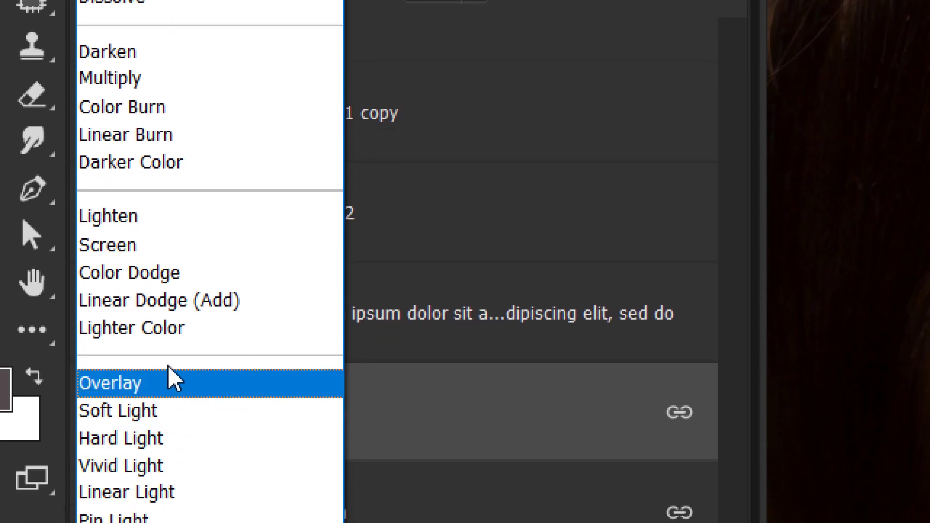
{"action": "left_click", "coordinate": [170, 383]}
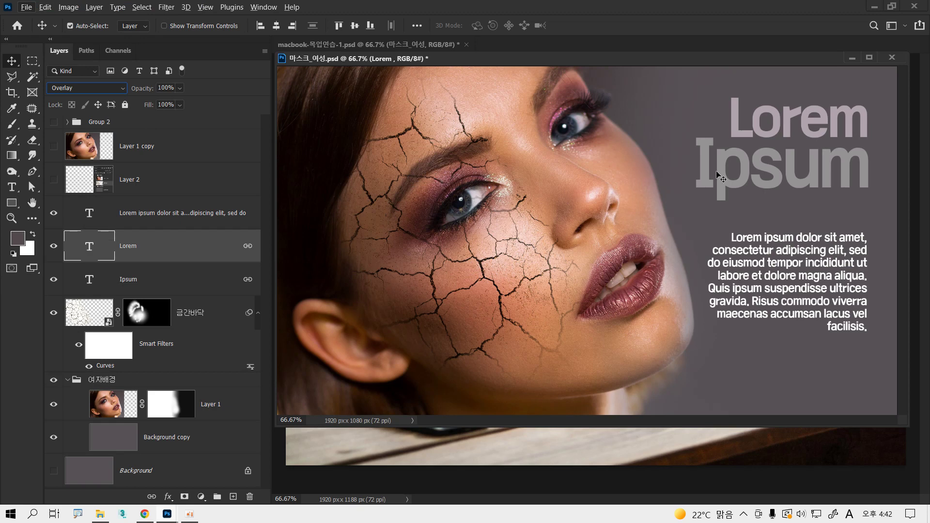
- Enlarge the linked Lorem and Ipsum titles so Ipsum overlaps the woman's face, keeping them near the right margin
{"action": "mouse_move", "coordinate": [719, 175]}
{"action": "left_mouse_down"}
{"action": "mouse_move", "coordinate": [690, 199]}
{"action": "mouse_move", "coordinate": [554, 219]}
{"action": "mouse_move", "coordinate": [550, 211]}
{"action": "mouse_move", "coordinate": [572, 211]}
{"action": "mouse_move", "coordinate": [529, 177]}
{"action": "mouse_move", "coordinate": [465, 184]}
{"action": "mouse_move", "coordinate": [554, 181]}
{"action": "mouse_move", "coordinate": [521, 227]}
{"action": "mouse_move", "coordinate": [522, 180]}
{"action": "mouse_move", "coordinate": [531, 216]}
{"action": "mouse_move", "coordinate": [482, 194]}
{"action": "mouse_move", "coordinate": [713, 181]}
{"action": "left_mouse_up"}
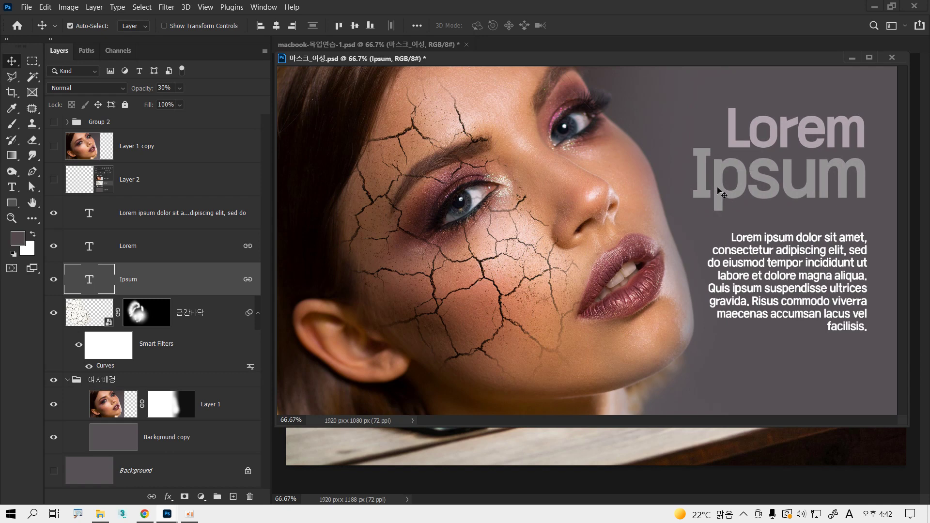
{"action": "key", "text": "ctrl+t"}
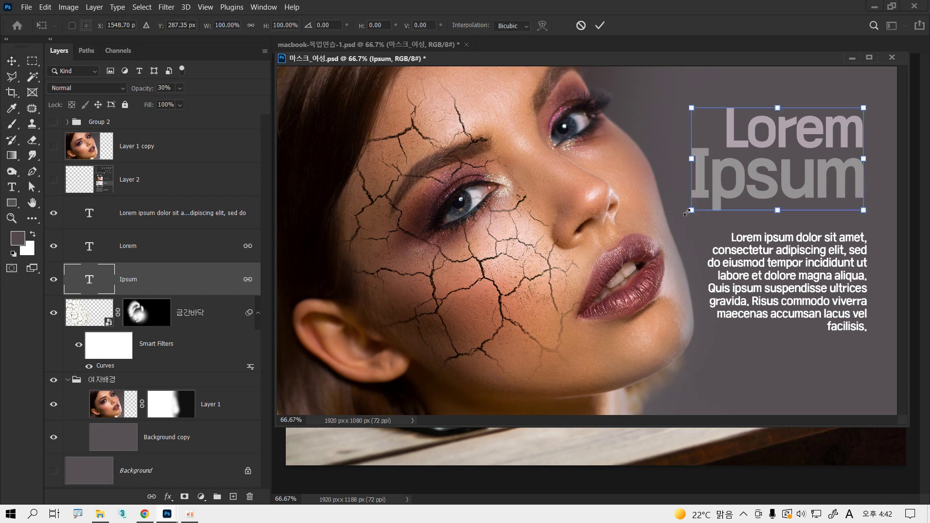
{"action": "left_click_drag", "start_coordinate": [692, 210], "coordinate": [600, 265]}
{"action": "left_click_drag", "start_coordinate": [676, 221], "coordinate": [687, 197]}
{"action": "key", "text": "Return"}
- Move the paragraph down below the enlarged titles and scale it down slightly
{"action": "left_click_drag", "start_coordinate": [776, 273], "coordinate": [777, 294]}
{"action": "key", "text": "ctrl+t"}
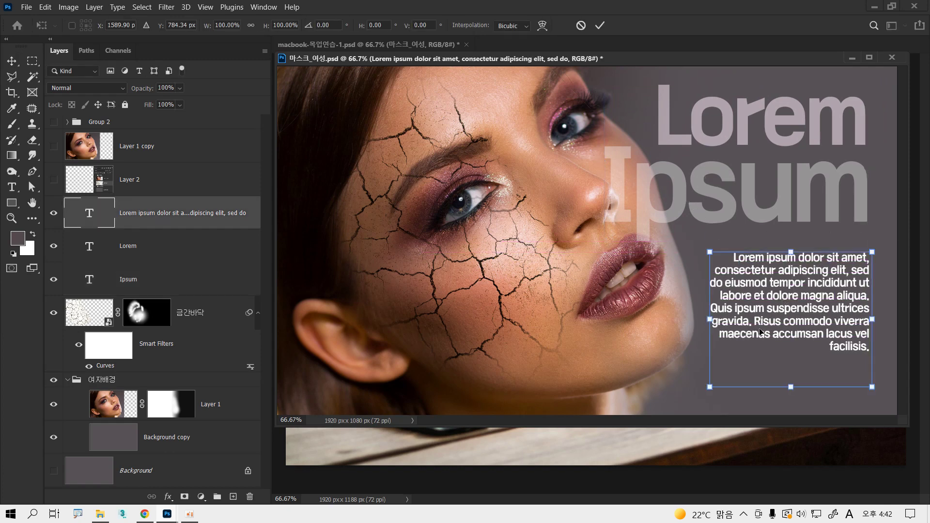
{"action": "left_click_drag", "start_coordinate": [714, 383], "coordinate": [728, 372]}
{"action": "key", "text": "Return"}
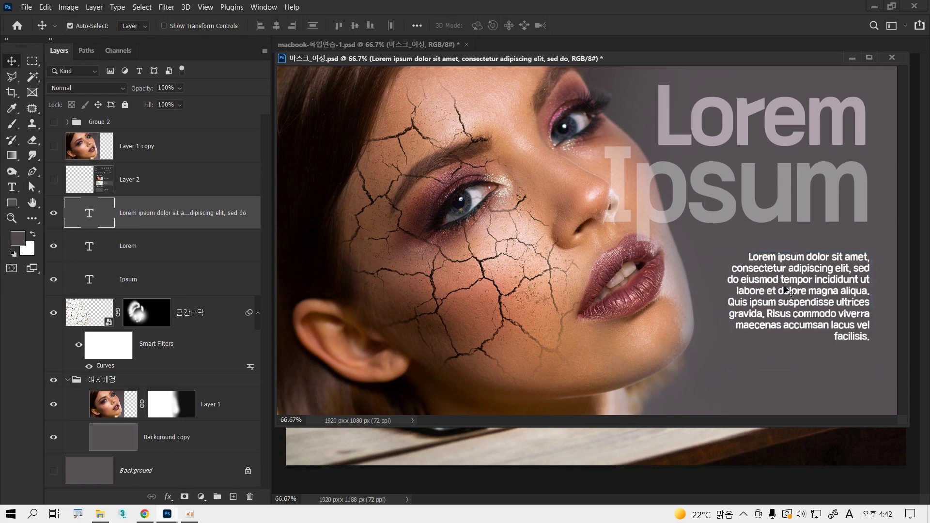
- Narrow the paragraph's text box from its left side and extend it downward so the text rewraps, keeping the wording
{"action": "double_click", "coordinate": [782, 285]}
{"action": "left_click_drag", "start_coordinate": [728, 374], "coordinate": [697, 335]}
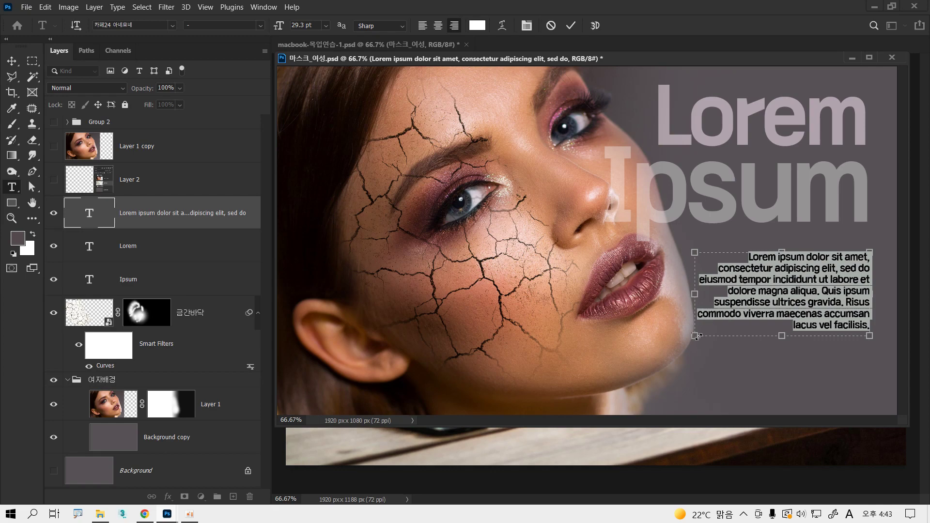
{"action": "key", "text": "BackSpace"}
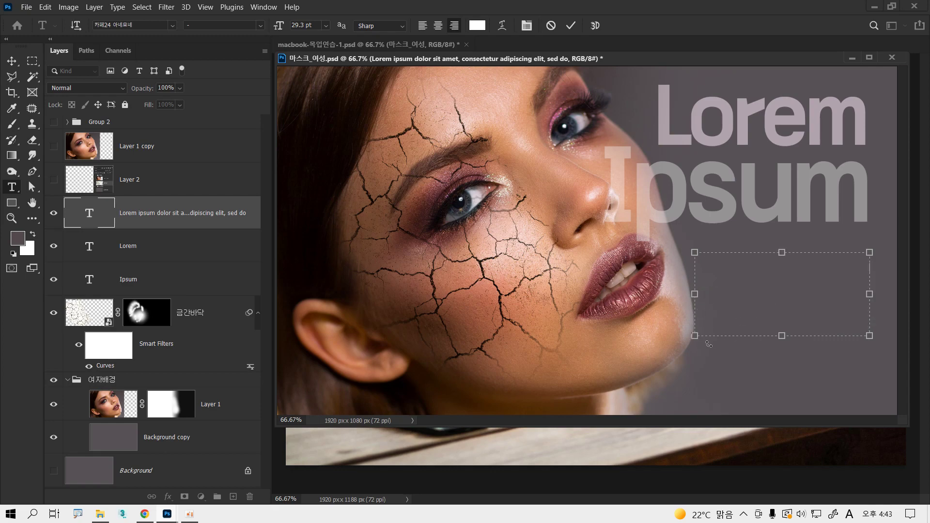
{"action": "key", "text": "ctrl+z"}
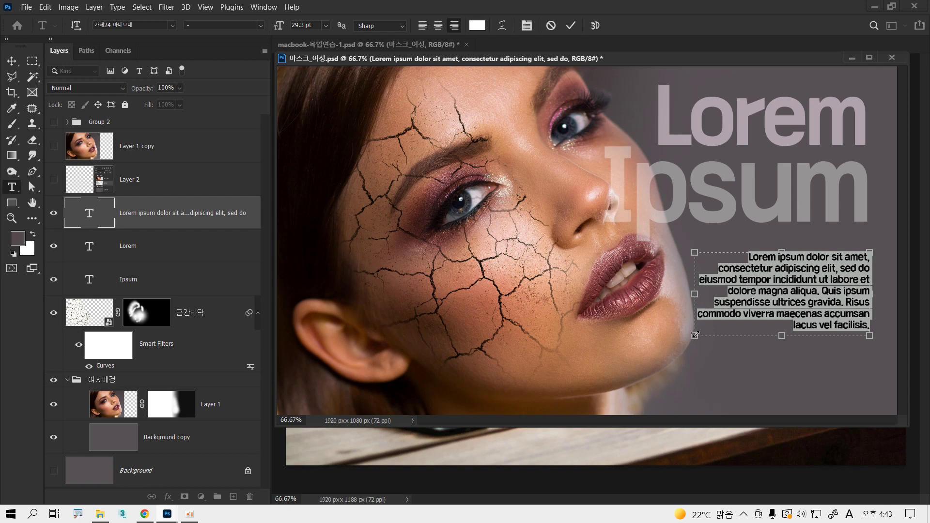
{"action": "left_click_drag", "start_coordinate": [696, 335], "coordinate": [744, 398]}
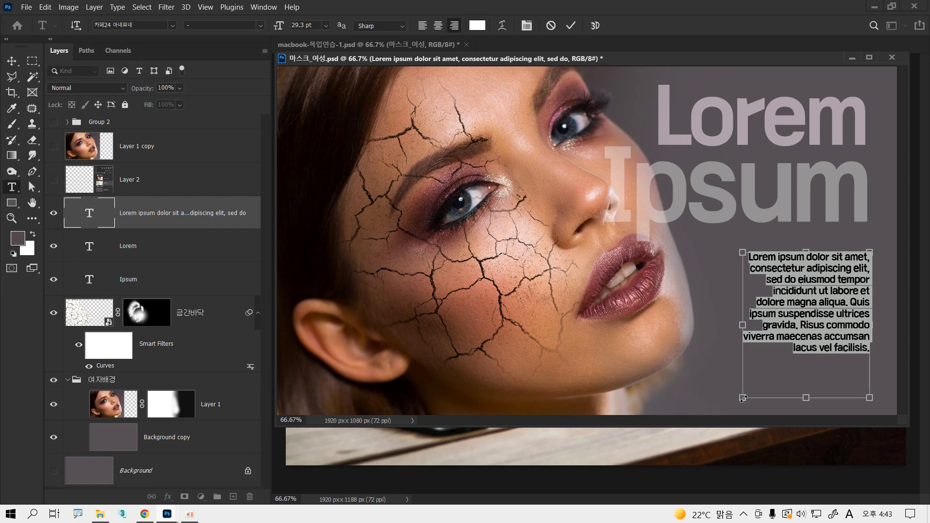
{"action": "key", "text": "ctrl+Return"}
{"action": "key", "text": "v"}
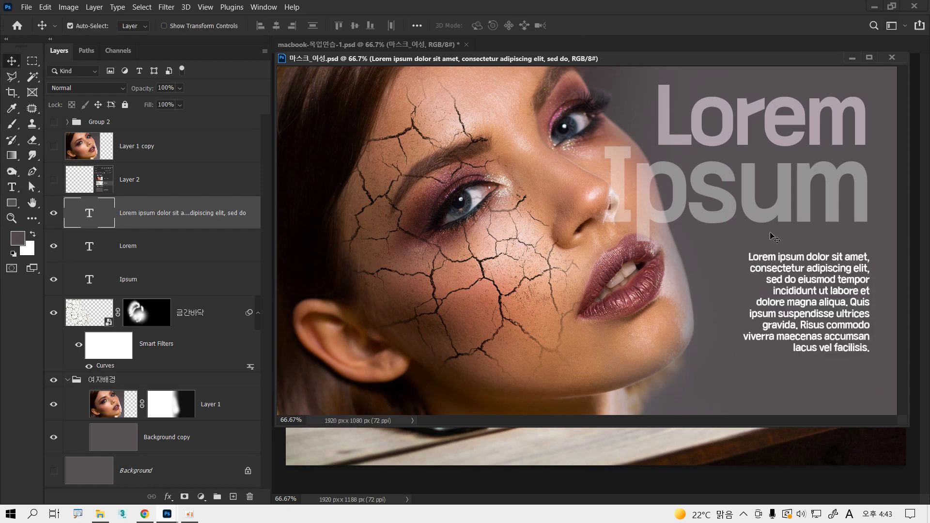
- Shift the linked titles and the paragraph left and slightly down over the image
{"action": "left_click_drag", "start_coordinate": [765, 221], "coordinate": [733, 238]}
{"action": "left_click_drag", "start_coordinate": [804, 261], "coordinate": [767, 272]}
{"action": "key", "text": "ctrl"}
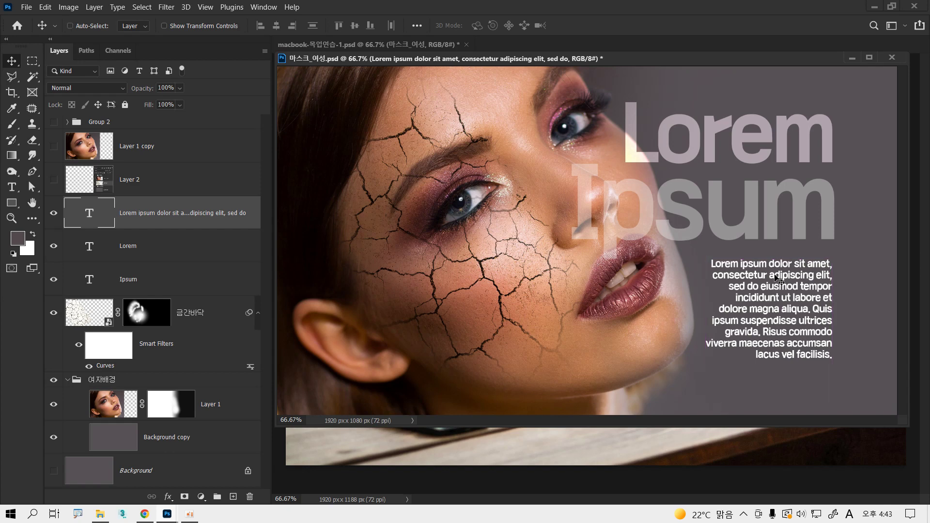
- Hide and show the paragraph layer to compare, and save and close 마스크_여성.psd
{"action": "key", "text": "ctrl+comma"}
{"action": "key", "text": "ctrl"}
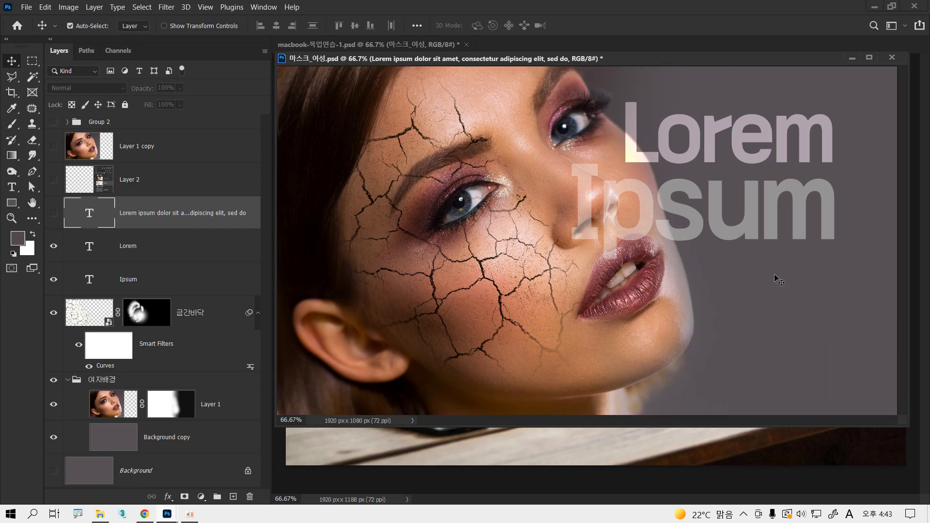
{"action": "key", "text": "ctrl+comma"}
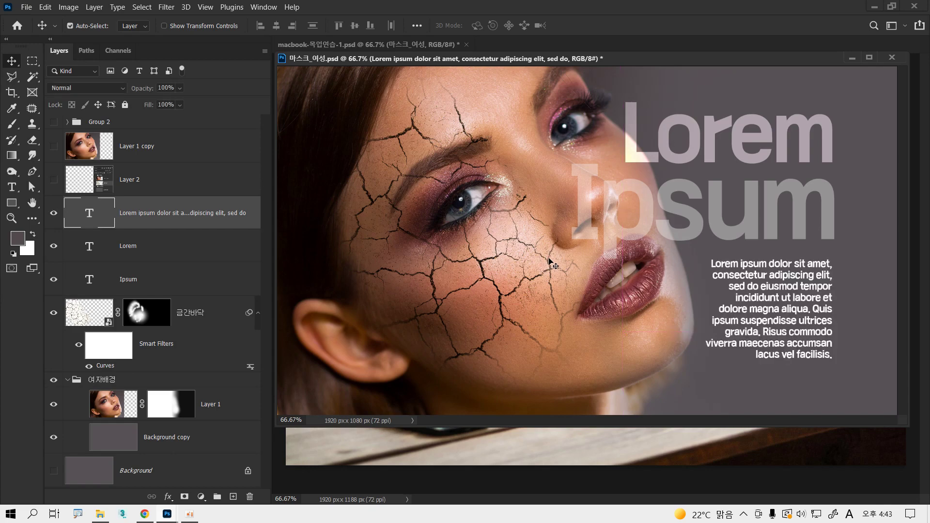
{"action": "key", "text": "ctrl+s"}
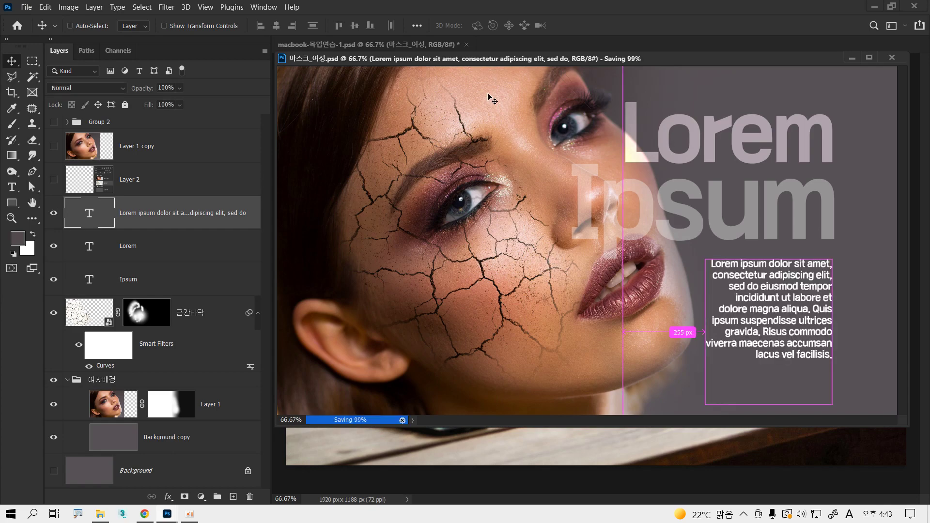
{"action": "key", "text": "ctrl+w"}
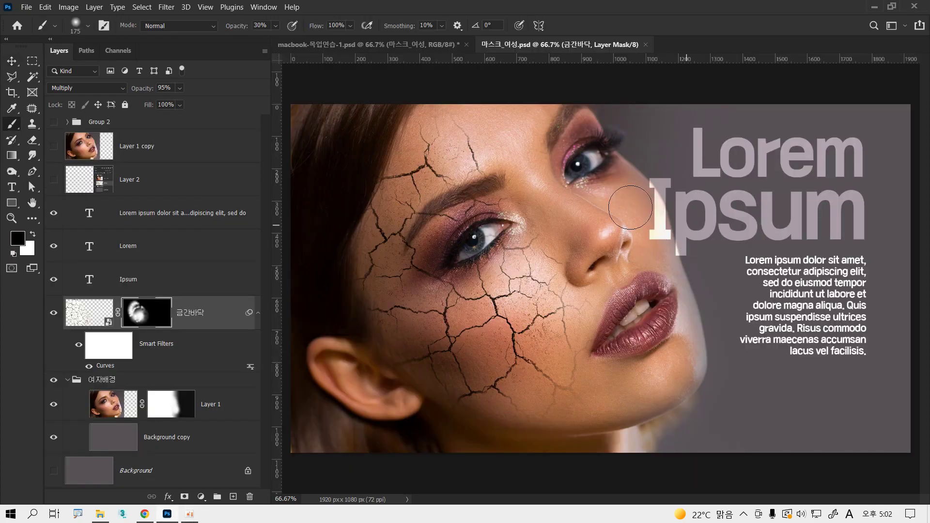
- Rearrange the layout with the paragraph at the image's upper right and the linked titles at its lower right
{"action": "left_click", "coordinate": [13, 62]}
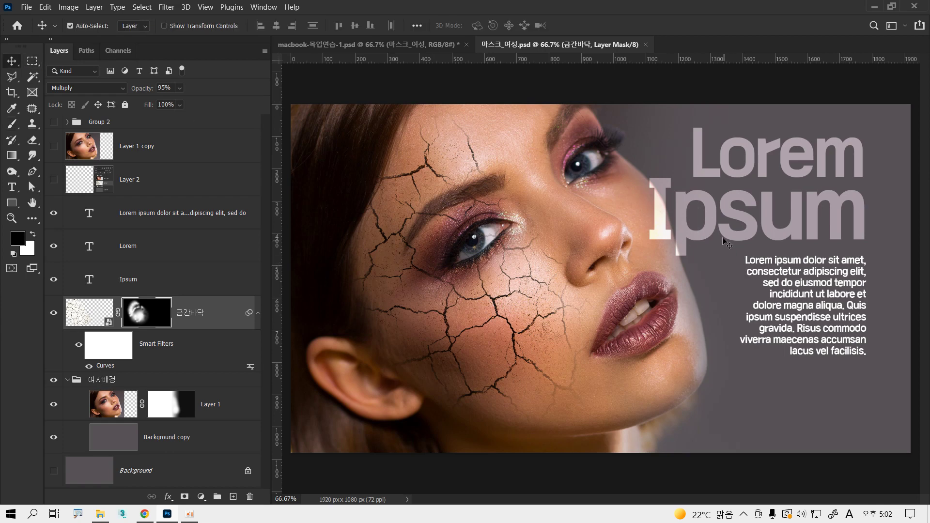
{"action": "left_click_drag", "start_coordinate": [711, 237], "coordinate": [712, 254]}
{"action": "left_click_drag", "start_coordinate": [793, 293], "coordinate": [792, 316]}
{"action": "left_click_drag", "start_coordinate": [784, 235], "coordinate": [784, 373]}
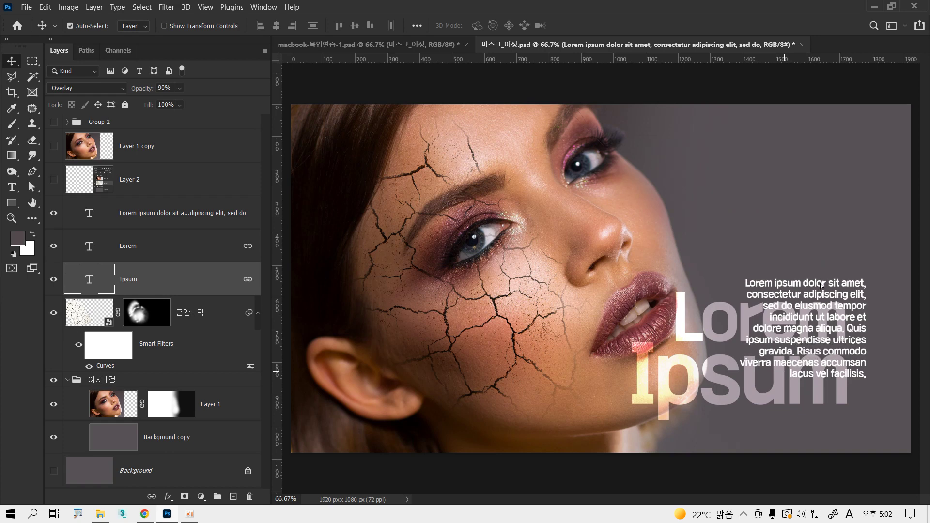
{"action": "left_click_drag", "start_coordinate": [822, 286], "coordinate": [819, 164]}
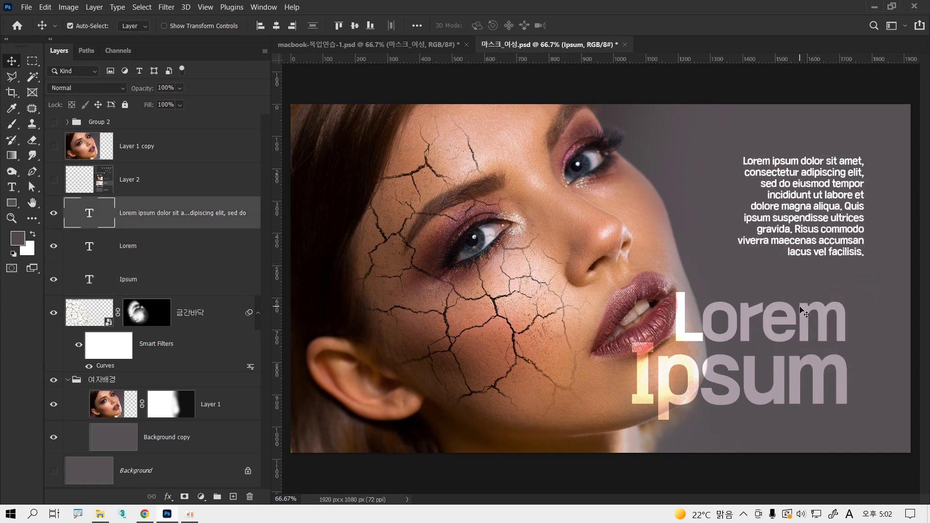
{"action": "left_click_drag", "start_coordinate": [805, 313], "coordinate": [831, 306]}
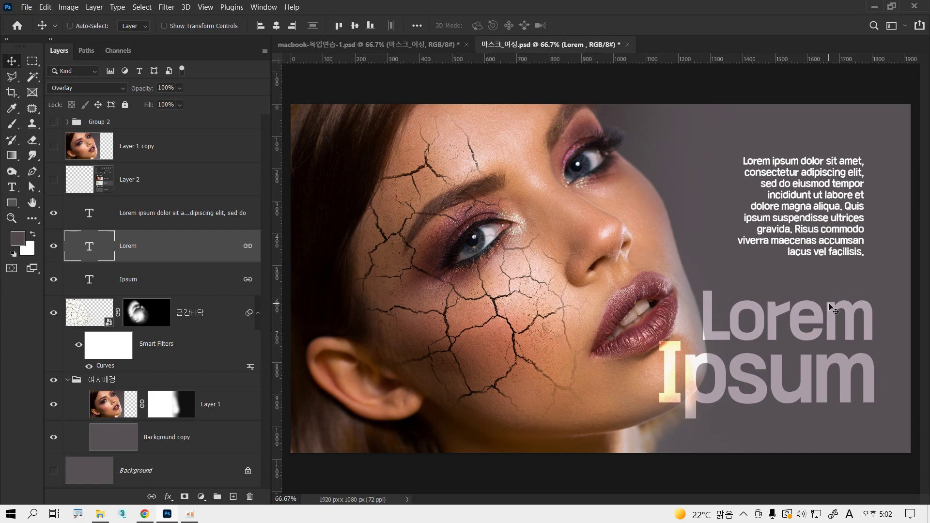
- Save and close 마스크_여성.psd, and select the 마스크_여성 smart object layer in the laptop mockup
{"action": "key", "text": "ctrl+s"}
{"action": "key", "text": "ctrl+w"}
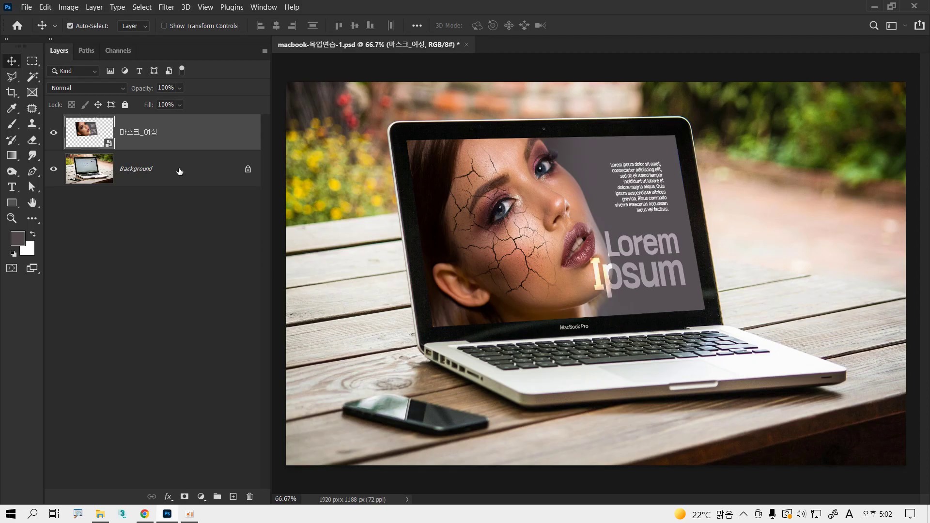
{"action": "left_click", "coordinate": [320, 223]}
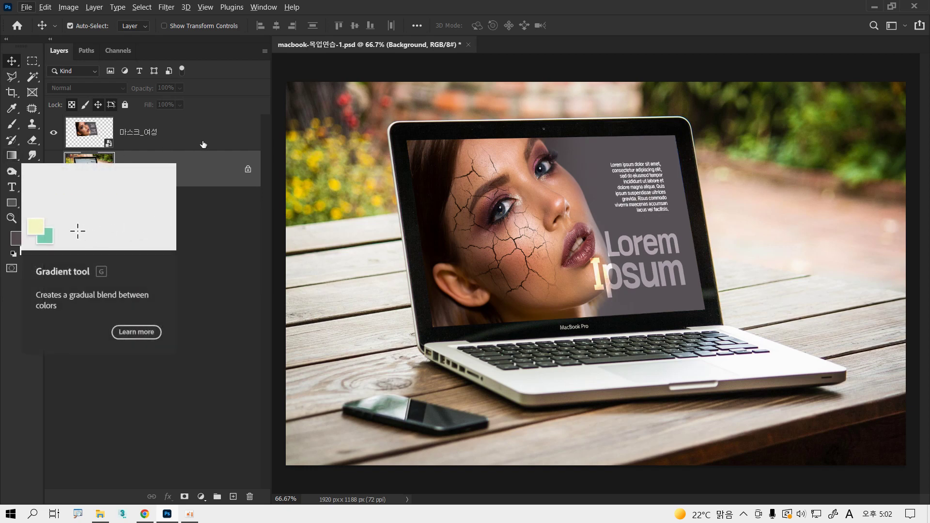
{"action": "left_click", "coordinate": [215, 132]}
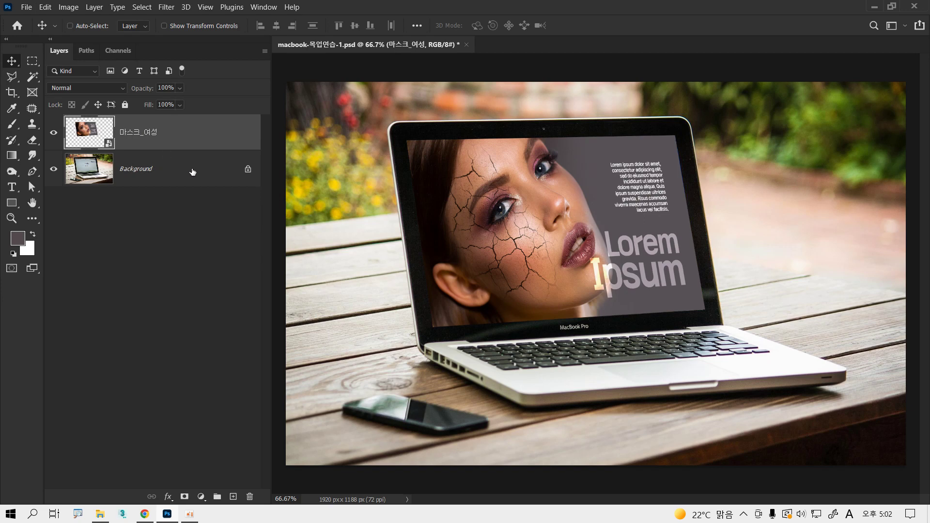
{"action": "key", "text": "ctrl+plus"}
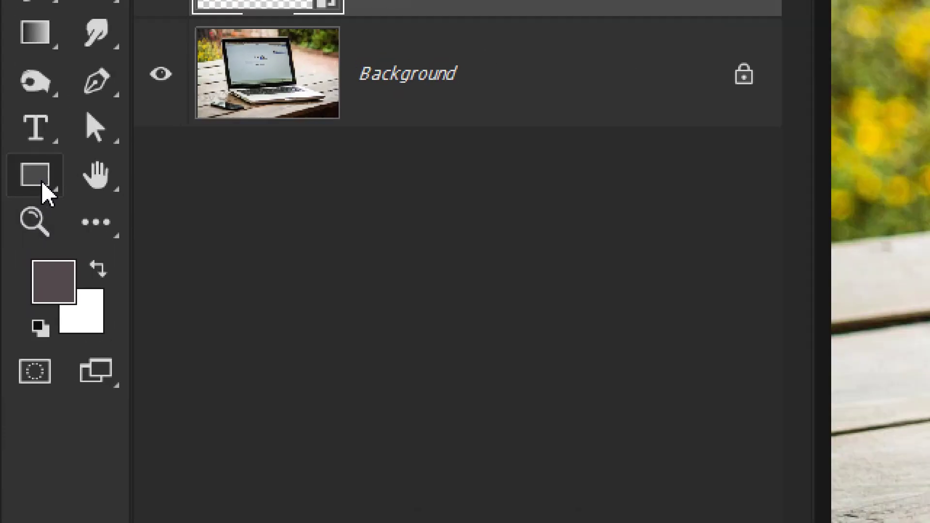
- Set up the Rectangle Tool in Shape mode with the red fill colour ff0000
{"action": "right_click", "coordinate": [42, 183]}
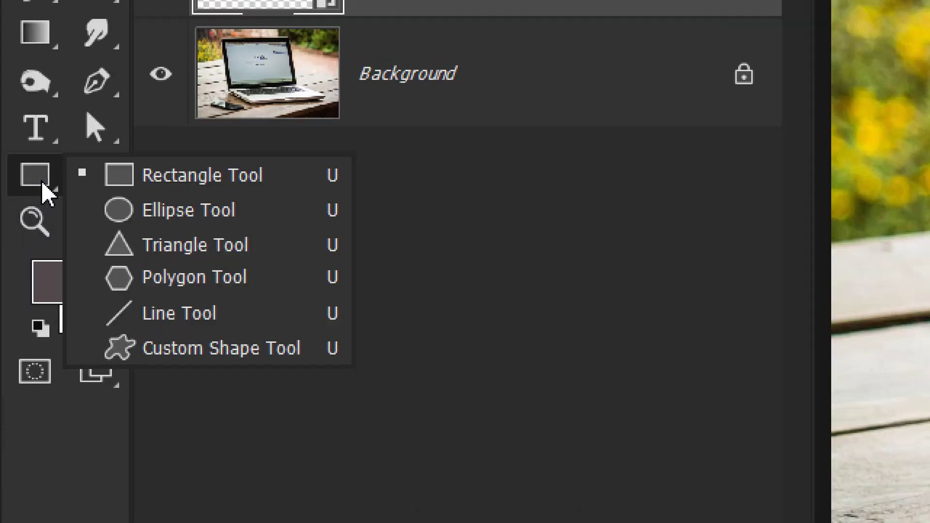
{"action": "left_click", "coordinate": [154, 193]}
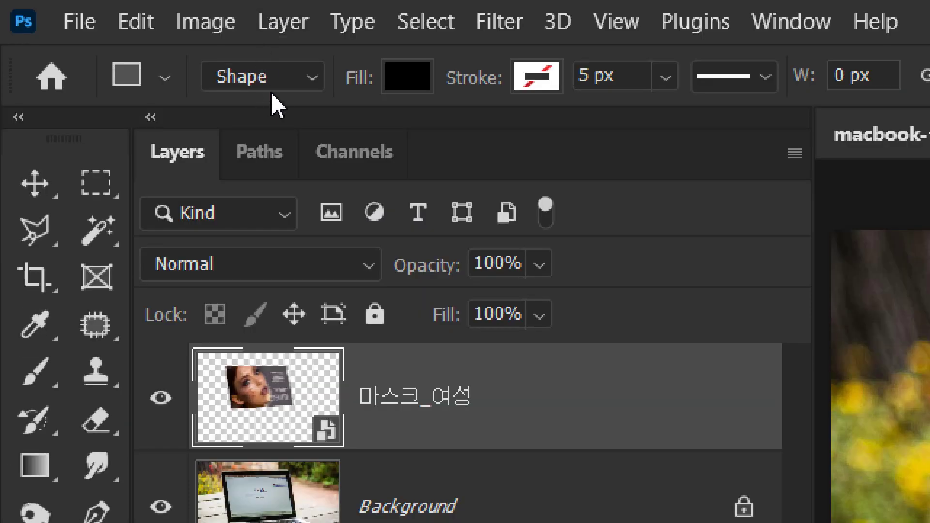
{"action": "left_click", "coordinate": [307, 82]}
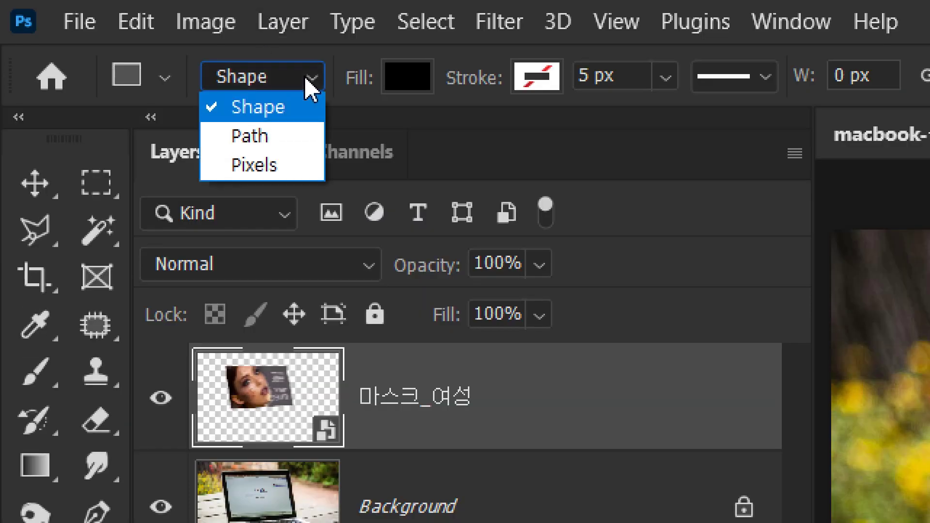
{"action": "left_click", "coordinate": [280, 114]}
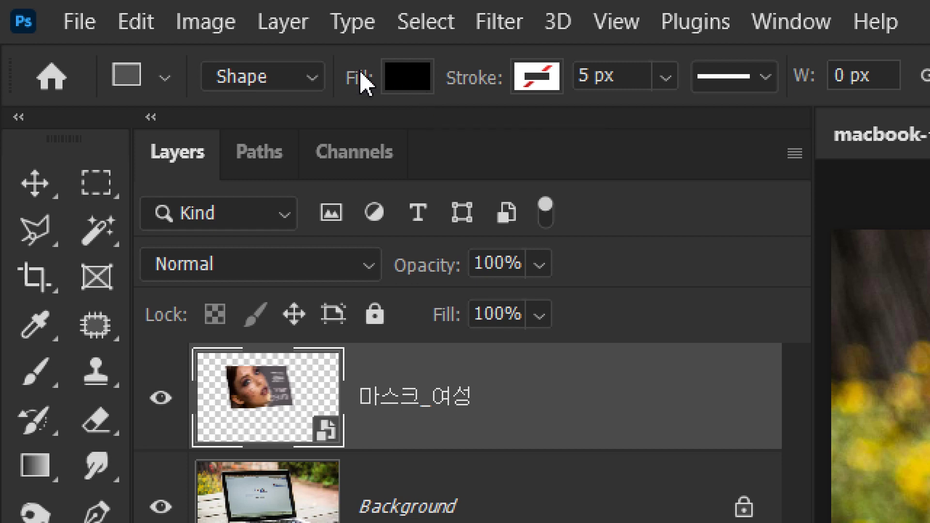
{"action": "left_click", "coordinate": [407, 85]}
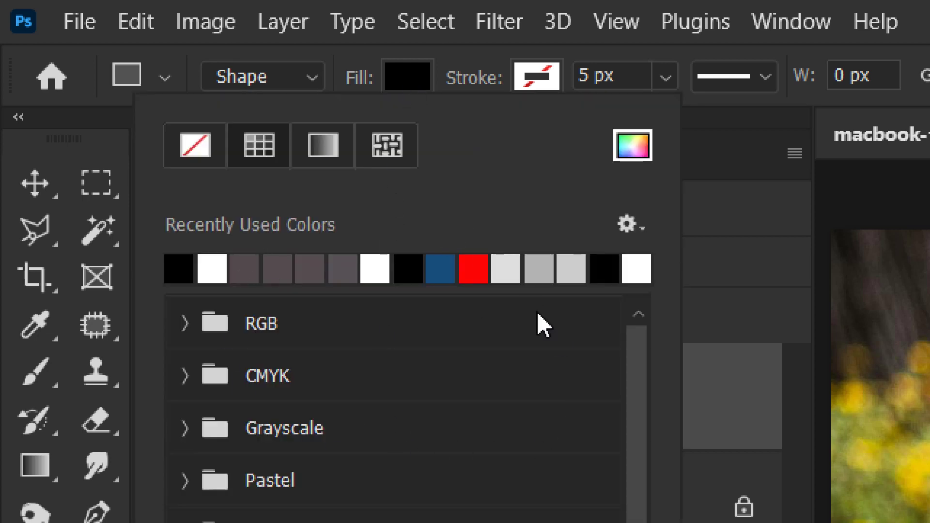
{"action": "left_click", "coordinate": [635, 156]}
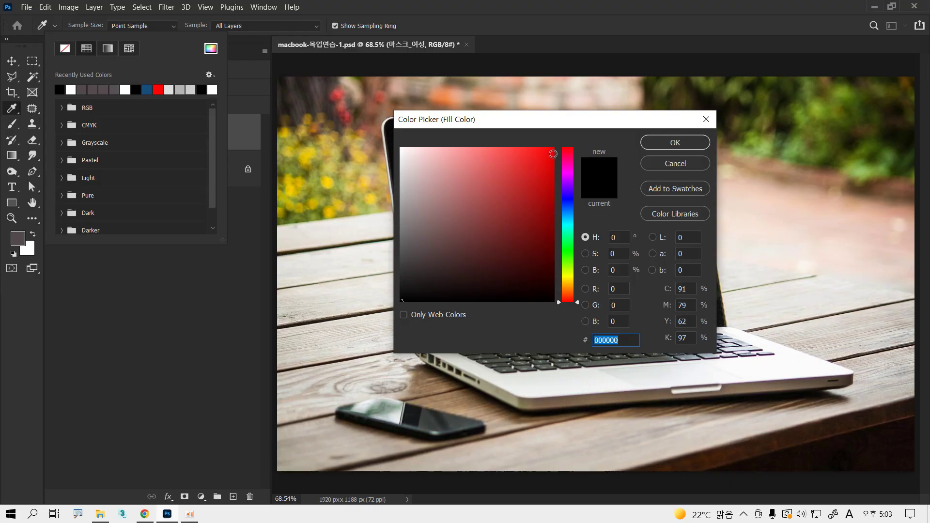
{"action": "type", "text": "ff0000"}
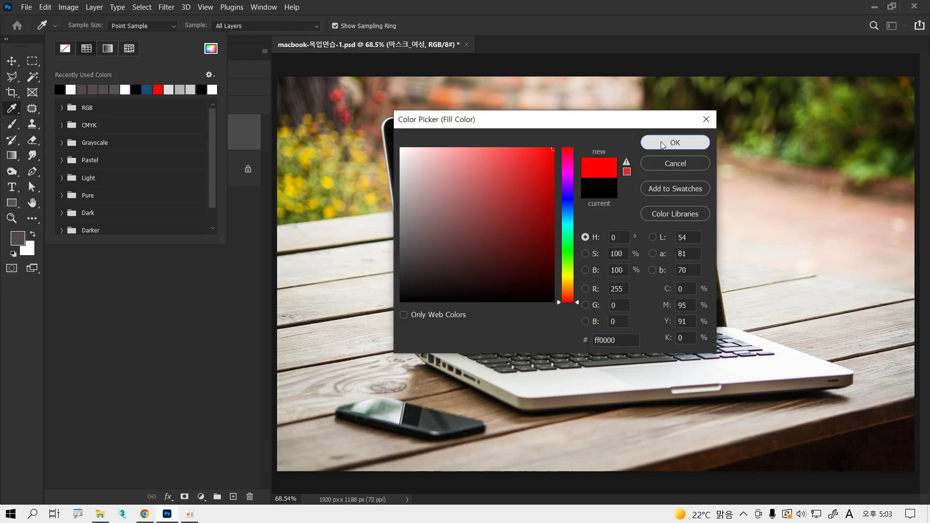
{"action": "left_click", "coordinate": [657, 147]}
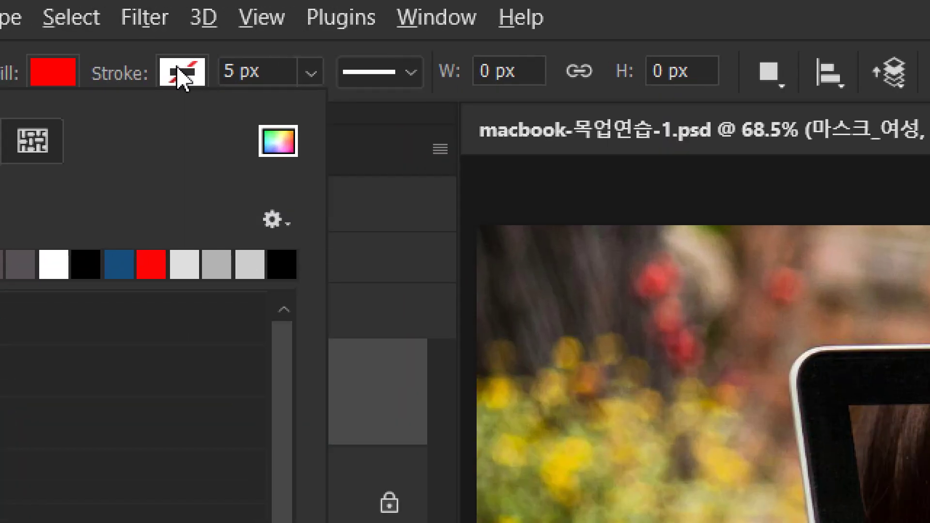
- Set the rectangle tool's stroke to white with a width of about 9.56 px
{"action": "left_click", "coordinate": [181, 75]}
{"action": "left_click", "coordinate": [181, 75]}
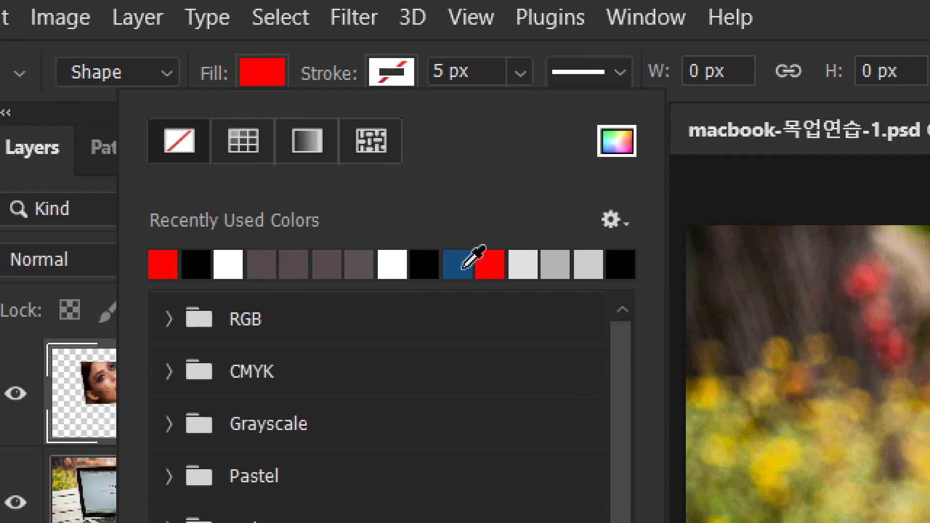
{"action": "left_click", "coordinate": [398, 259]}
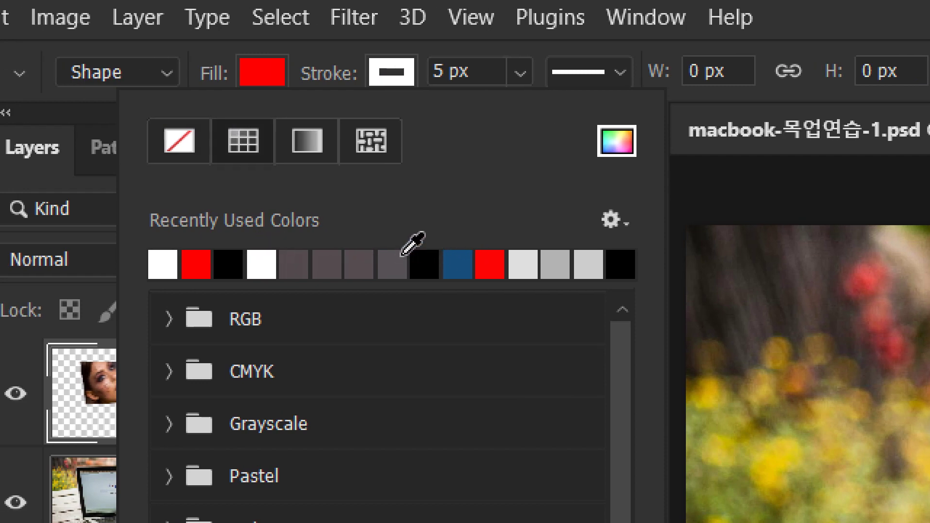
{"action": "left_click", "coordinate": [521, 74]}
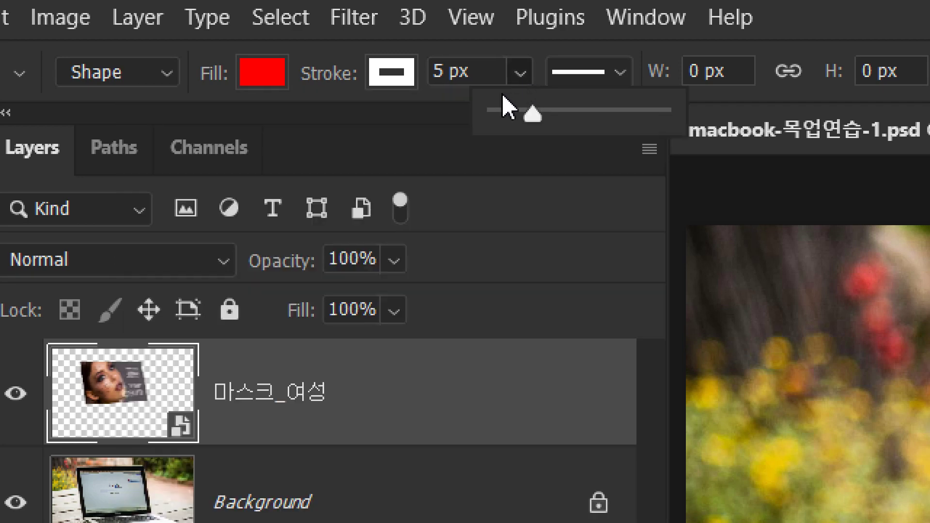
{"action": "left_click_drag", "start_coordinate": [541, 116], "coordinate": [551, 128]}
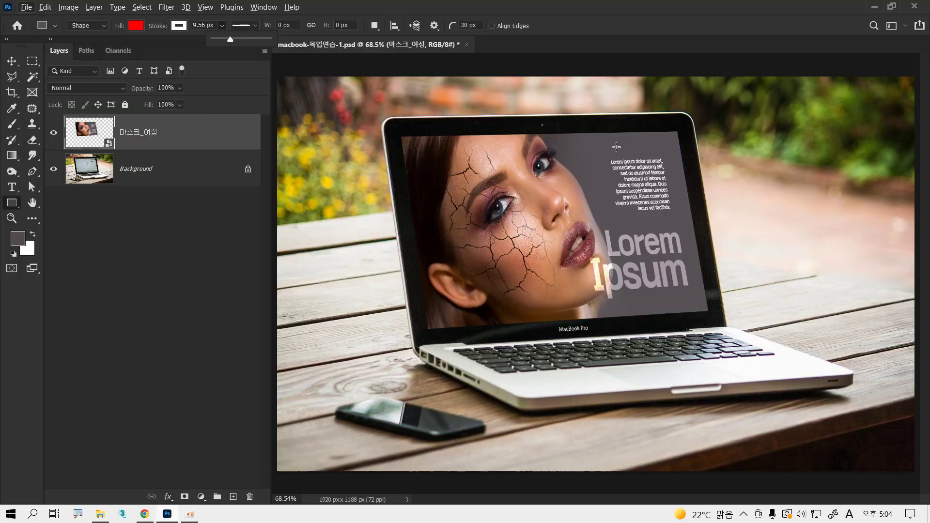
- Draw a red rectangle about 749 by 222 px from the laptop screen's upper right, and move the shape properties off it
{"action": "left_click_drag", "start_coordinate": [595, 143], "coordinate": [844, 217]}
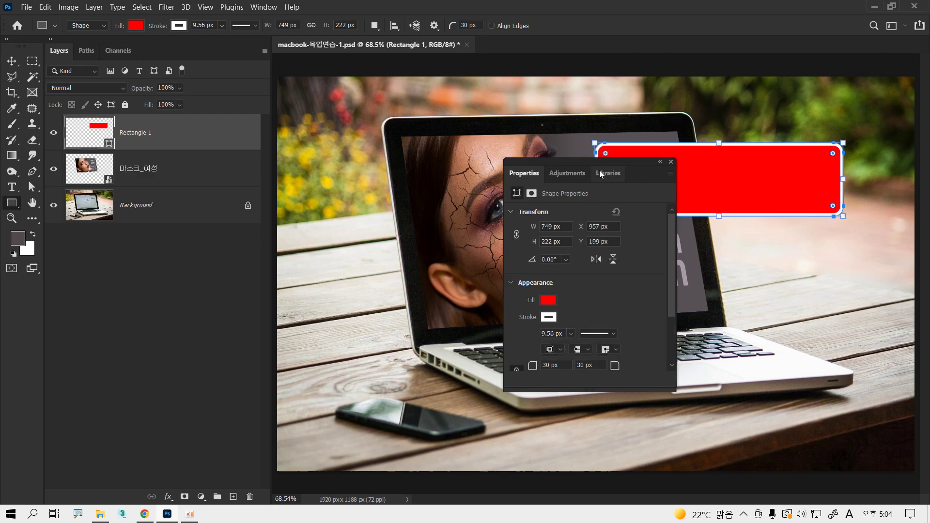
{"action": "left_click_drag", "start_coordinate": [598, 172], "coordinate": [613, 266]}
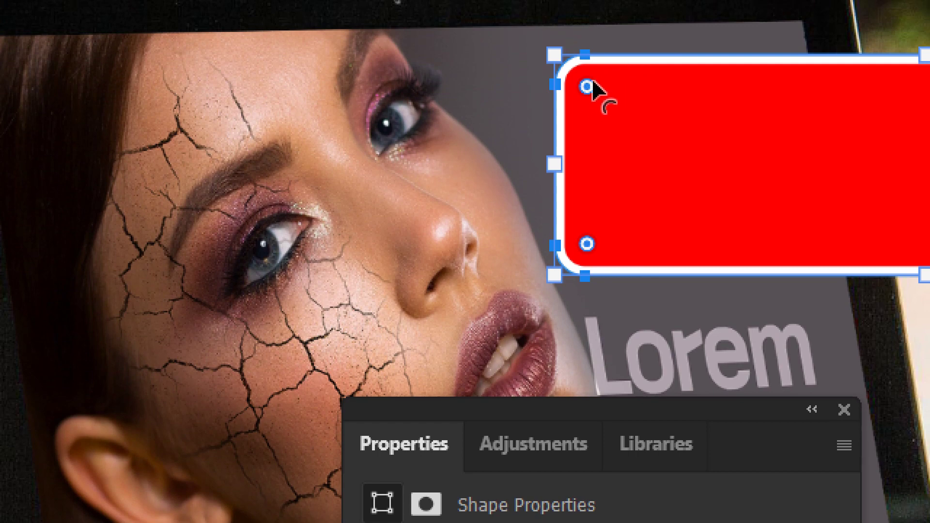
- Square off the red rectangle's rounded corners to 0 px and remove its stroke
{"action": "left_click_drag", "start_coordinate": [587, 87], "coordinate": [557, 73]}
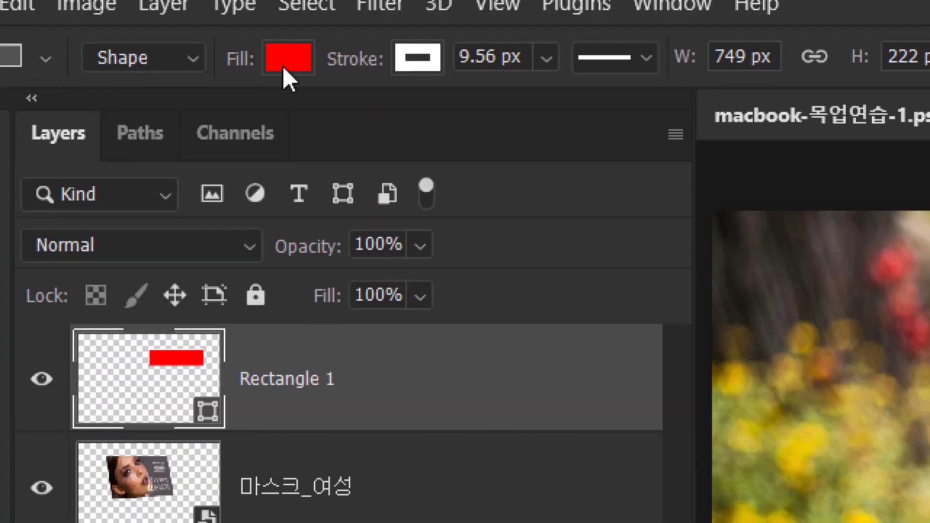
{"action": "left_click", "coordinate": [415, 75]}
{"action": "left_click", "coordinate": [209, 142]}
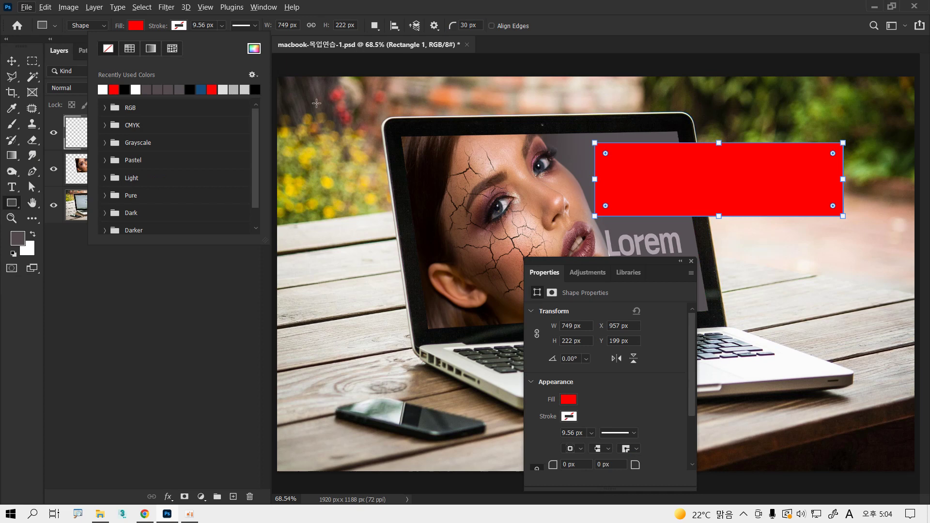
- Move the red rectangle over the laptop screen's upper part, to about X 586 px and Y 165 px
{"action": "key", "text": "v"}
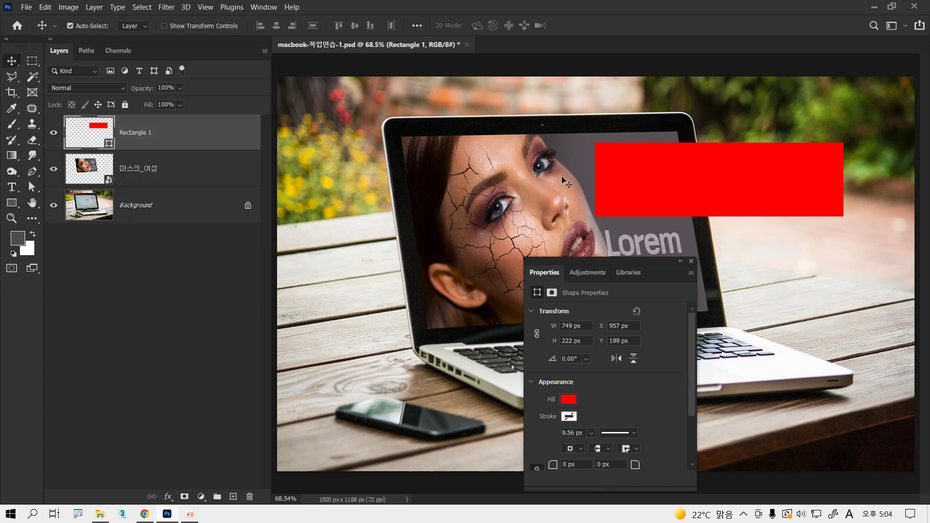
{"action": "left_click_drag", "start_coordinate": [619, 183], "coordinate": [506, 183]}
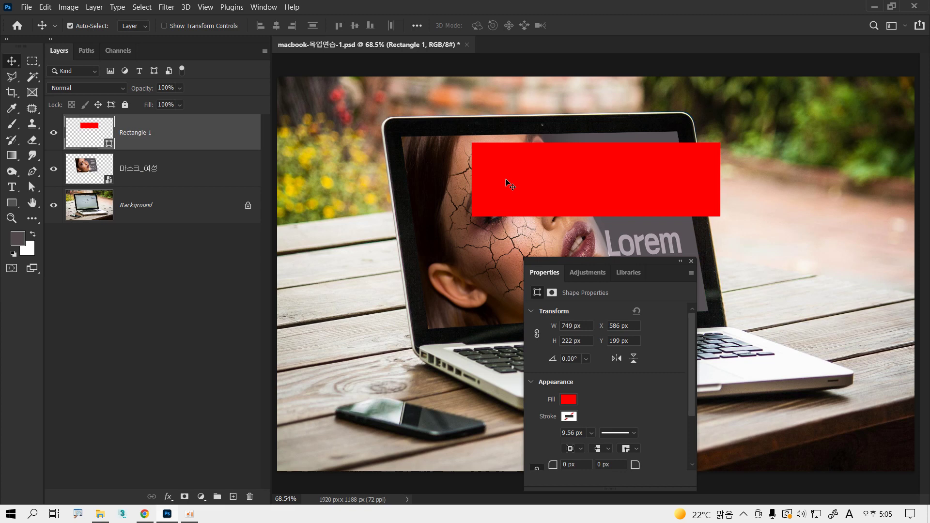
{"action": "left_click_drag", "start_coordinate": [560, 184], "coordinate": [693, 177]}
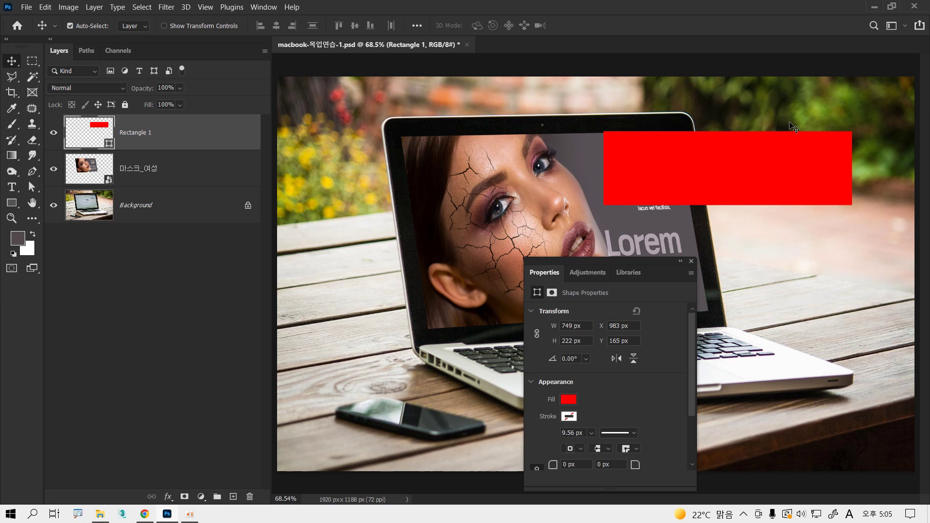
{"action": "left_click_drag", "start_coordinate": [776, 152], "coordinate": [634, 155]}
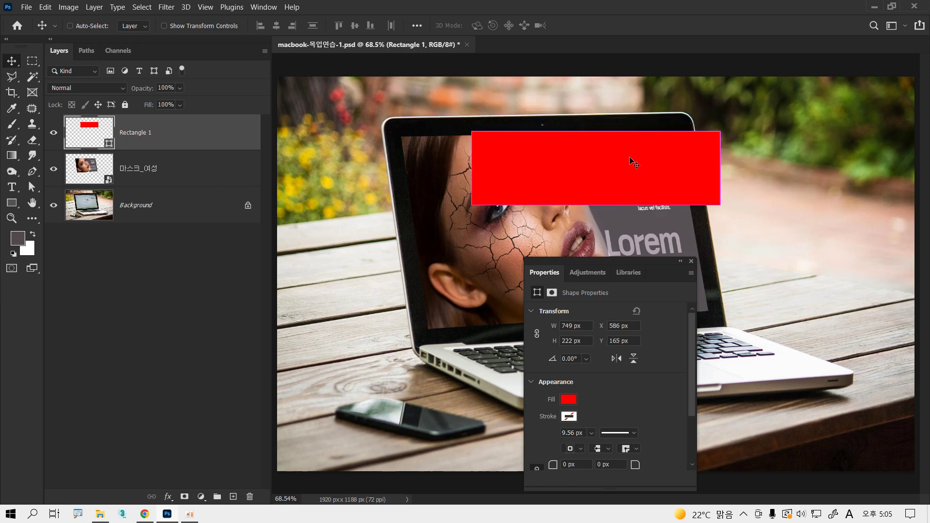
- Widen the red rectangle to about 915 px by extending its right edge, and close the shape properties
{"action": "key", "text": "ctrl+t"}
{"action": "left_click_drag", "start_coordinate": [718, 170], "coordinate": [773, 172]}
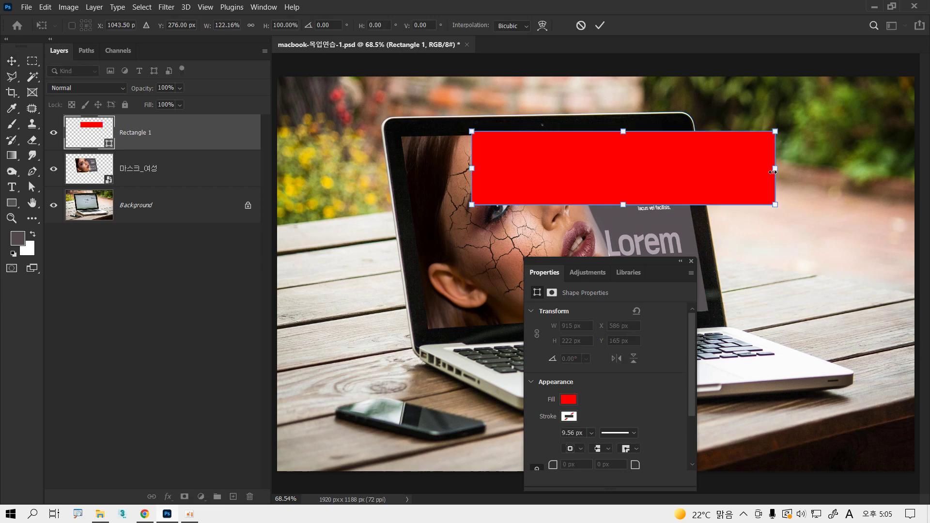
{"action": "key", "text": "Return"}
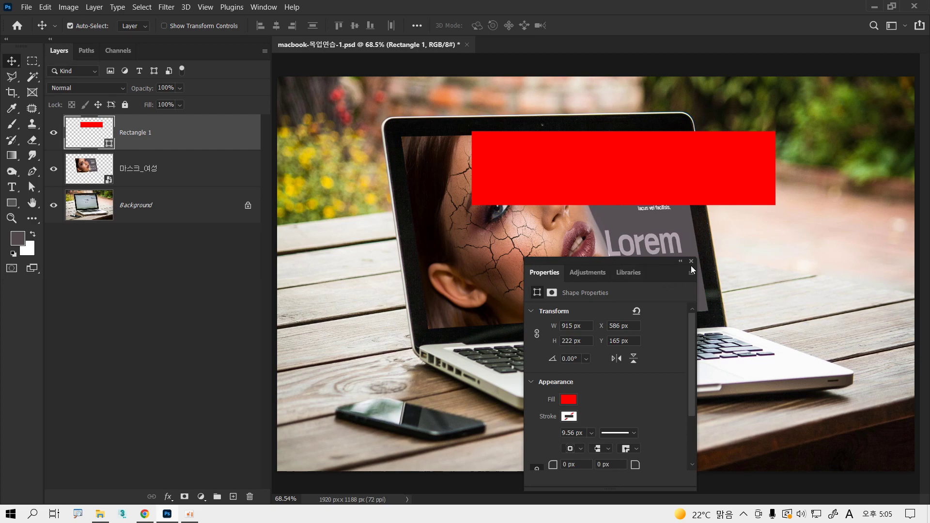
{"action": "left_click", "coordinate": [692, 262]}
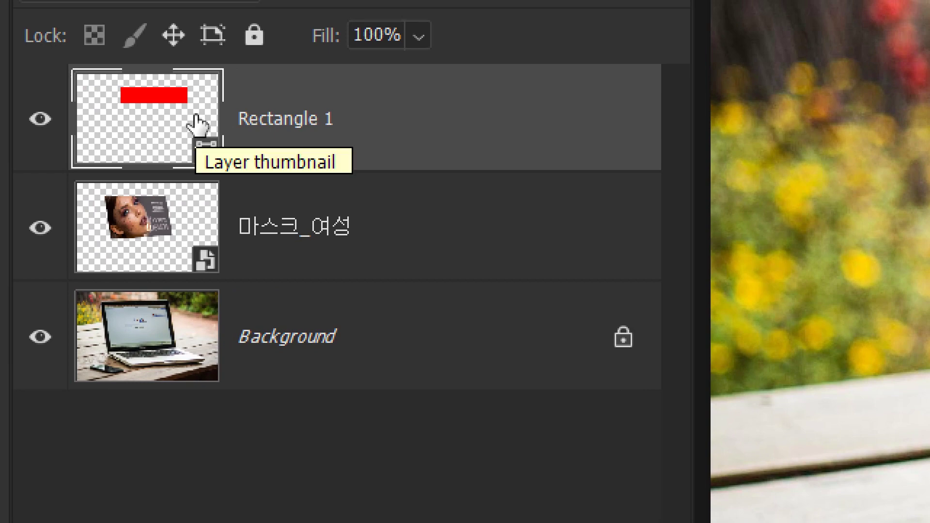
- Rasterize the Rectangle 1 shape layer
{"action": "right_click", "coordinate": [308, 107]}
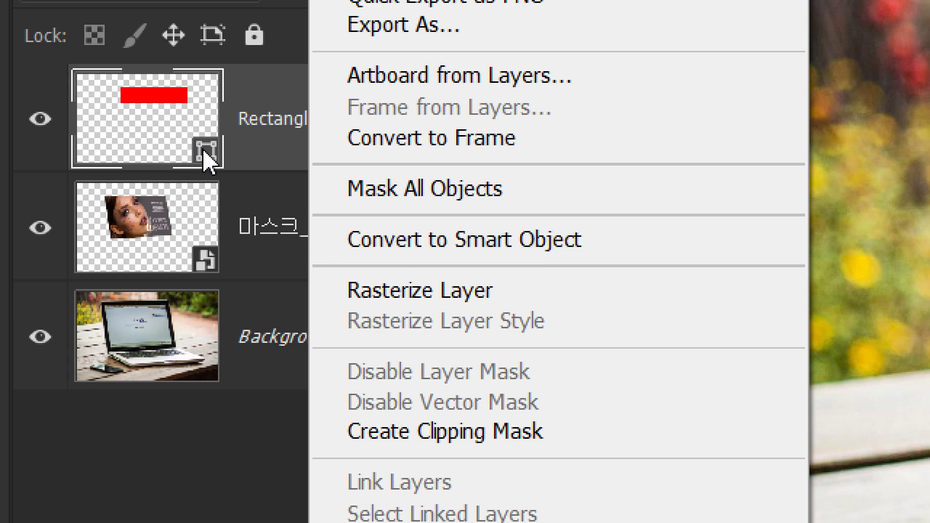
{"action": "left_click", "coordinate": [249, 141]}
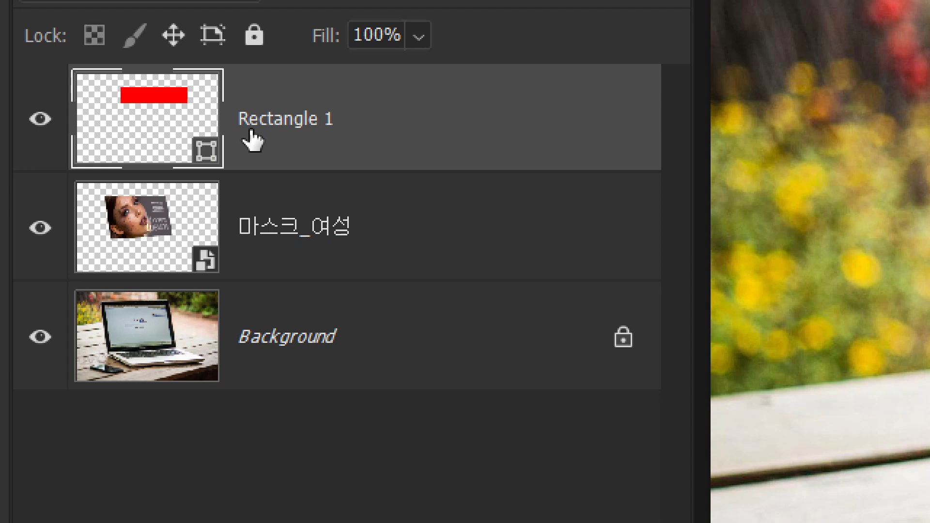
{"action": "right_click", "coordinate": [281, 136]}
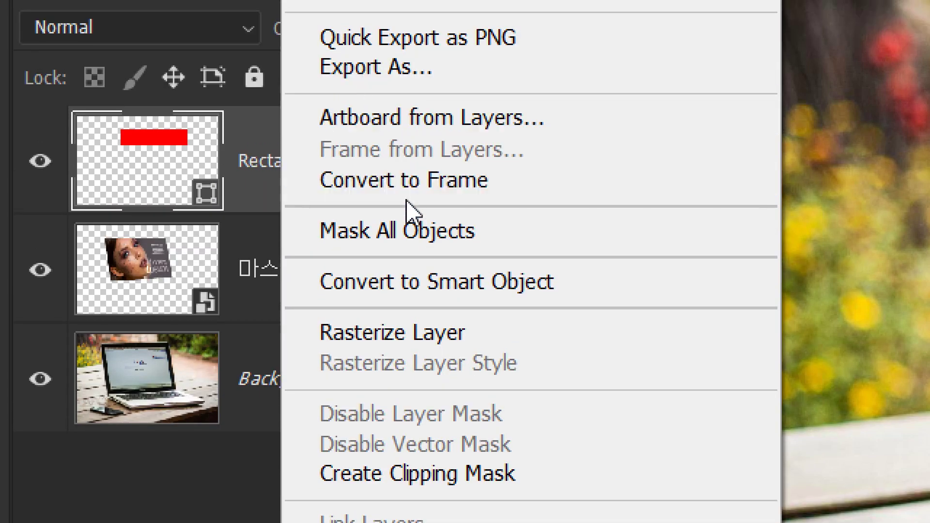
{"action": "left_click", "coordinate": [438, 333]}
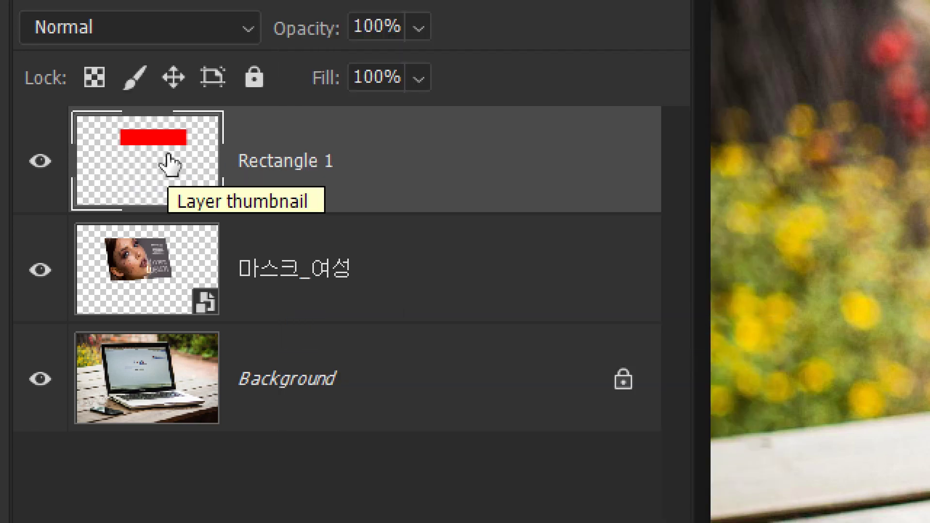
- Rename the Rectangle 1 layer as 타이틀바
{"action": "double_click", "coordinate": [276, 170]}
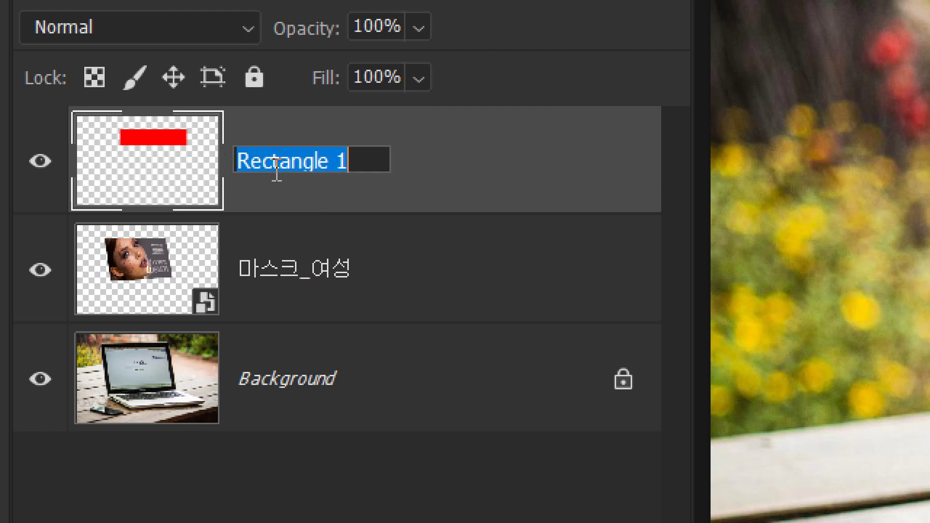
{"action": "type", "text": "dadfadf"}
{"action": "key", "text": "BackSpace"}
{"action": "key", "text": "BackSpace"}
{"action": "key", "text": "BackSpace"}
{"action": "key", "text": "BackSpace"}
{"action": "key", "text": "BackSpace"}
{"action": "key", "text": "BackSpace"}
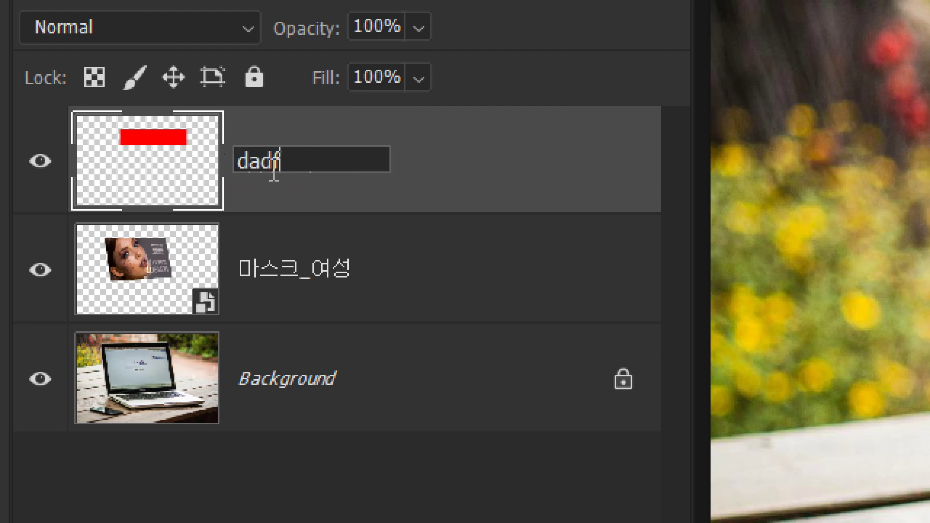
{"action": "key", "text": "BackSpace"}
{"action": "type", "text": "ㅂ"}
{"action": "key", "text": "BackSpace"}
{"action": "type", "text": "타이틀바"}
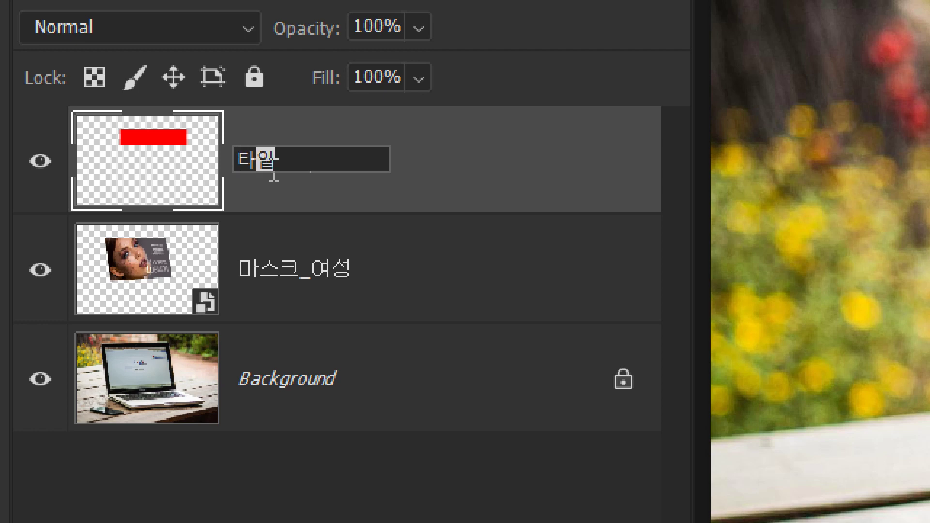
{"action": "key", "text": "Return"}
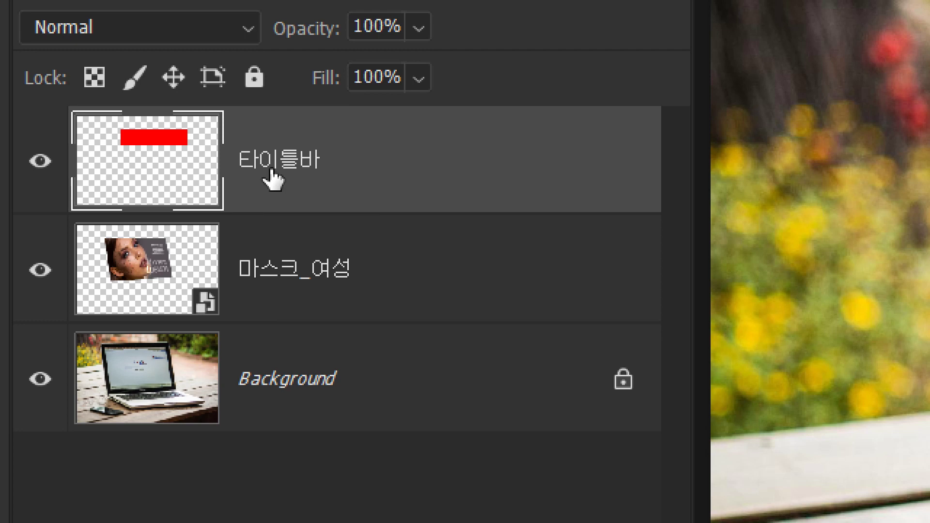
- Undo the red rectangle layer's renaming and rasterizing
{"action": "key", "text": "ctrl+z"}
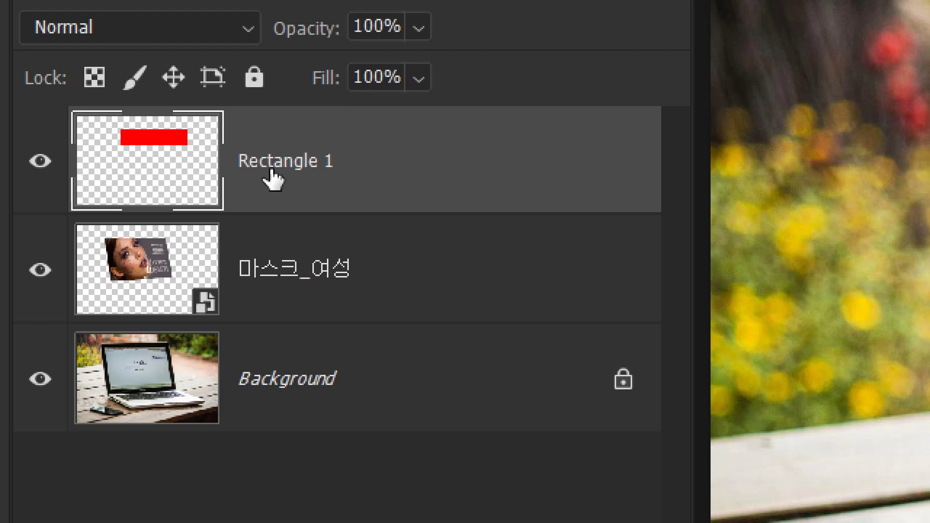
{"action": "key", "text": "ctrl+z"}
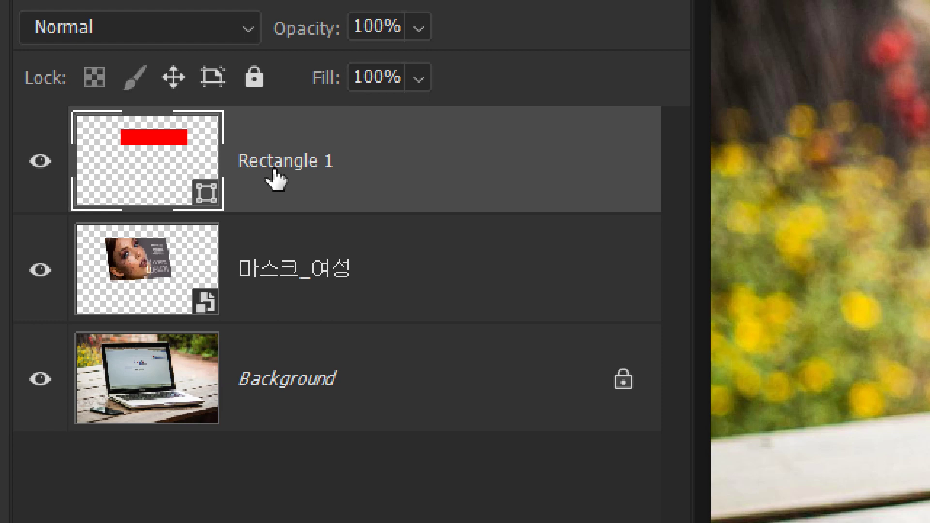
- Rasterize the Rectangle 1 layer again into a regular pixel layer
{"action": "right_click", "coordinate": [276, 179]}
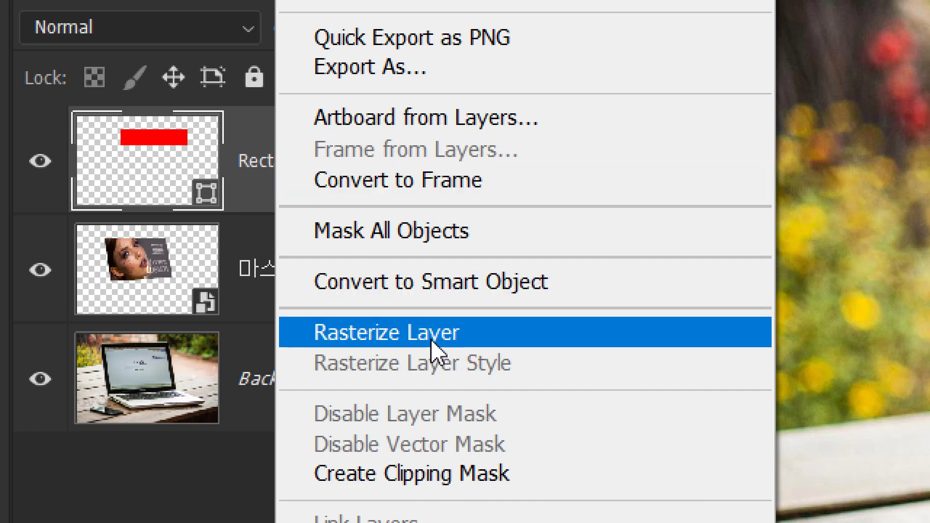
{"action": "left_click", "coordinate": [381, 339]}
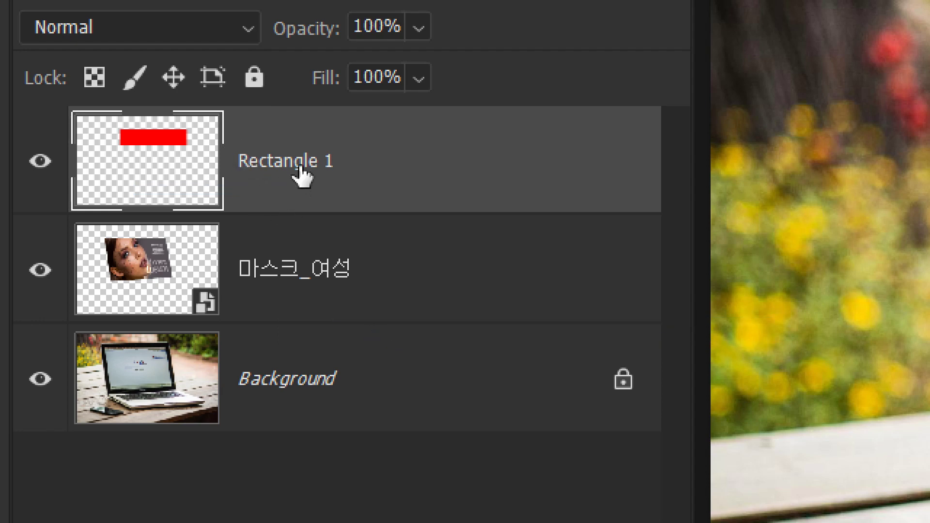
- Rename the Rectangle 1 layer as 타이틀바
{"action": "double_click", "coordinate": [256, 165]}
{"action": "type", "text": "타"}
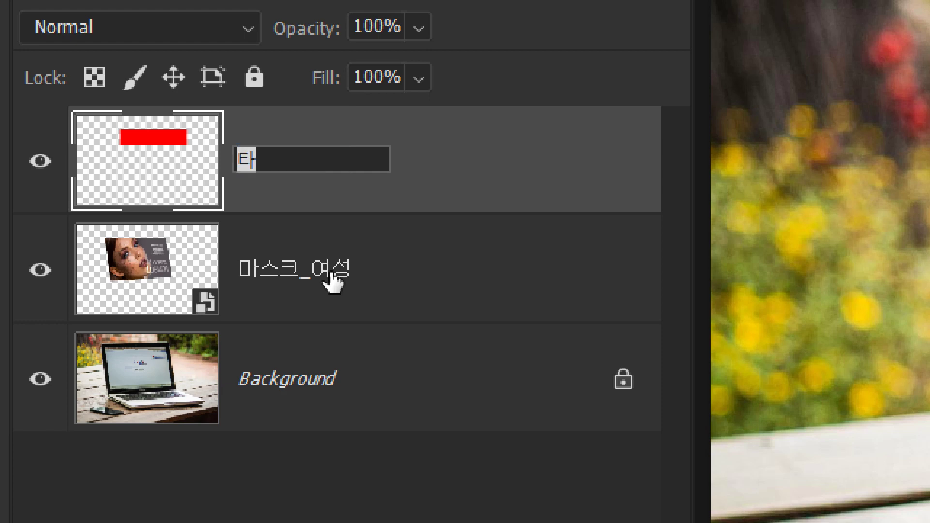
{"action": "type", "text": "이틀바"}
{"action": "key", "text": "Return"}
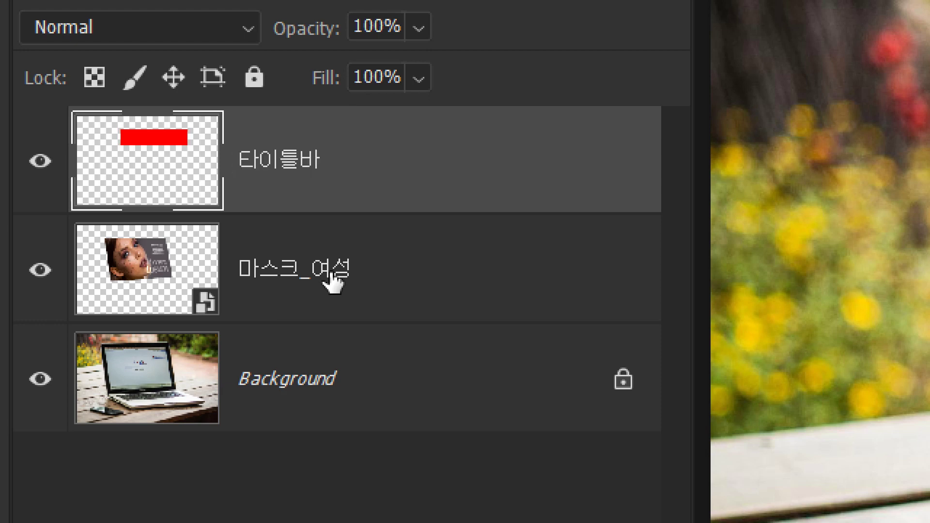
- Convert the 타이틀바 layer to a smart object
{"action": "right_click", "coordinate": [345, 190]}
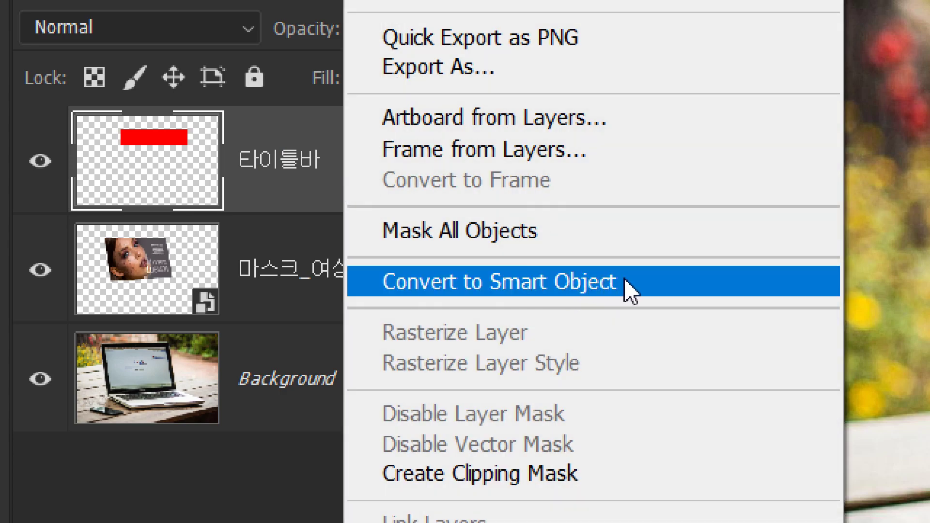
{"action": "left_click", "coordinate": [635, 287]}
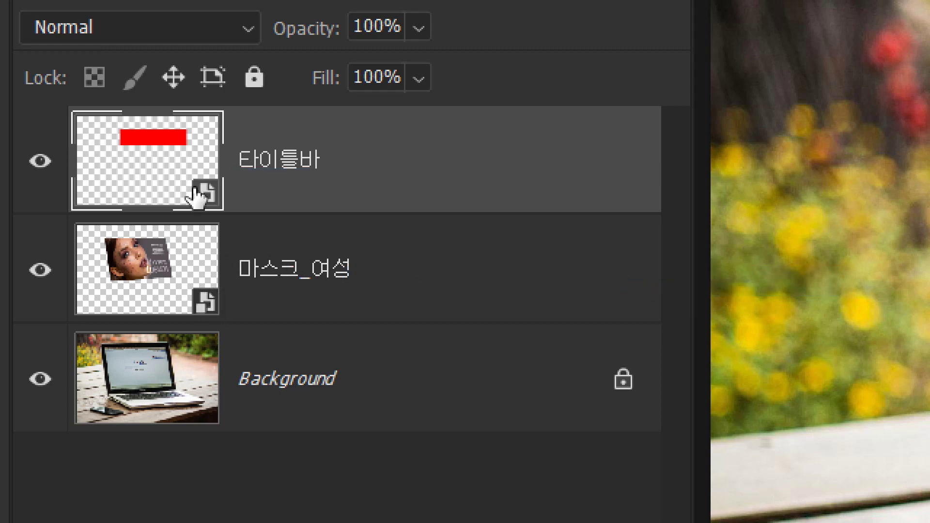
{"action": "left_click", "coordinate": [197, 258]}
{"action": "left_click", "coordinate": [306, 172]}
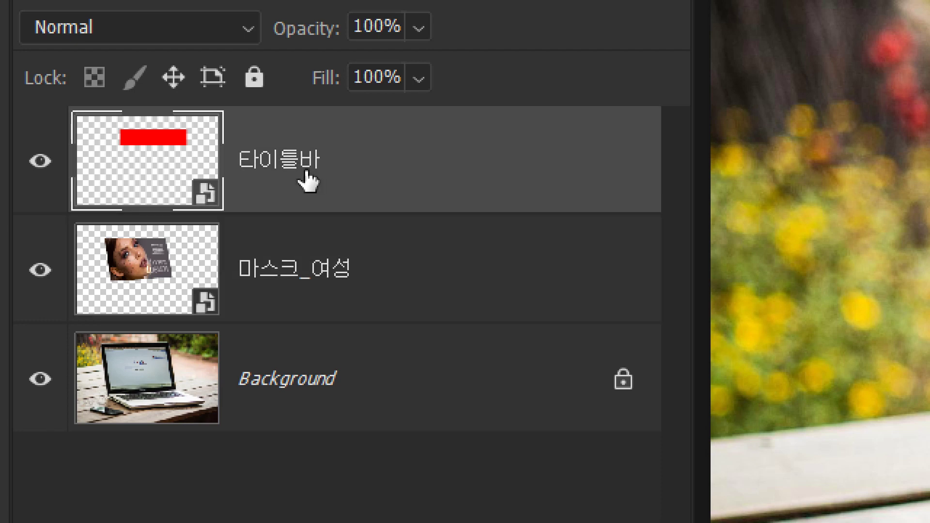
- Open the contents of the 타이틀바 smart object, consolidate all document windows to tabs and switch to 타이틀바.psb
{"action": "double_click", "coordinate": [206, 198]}
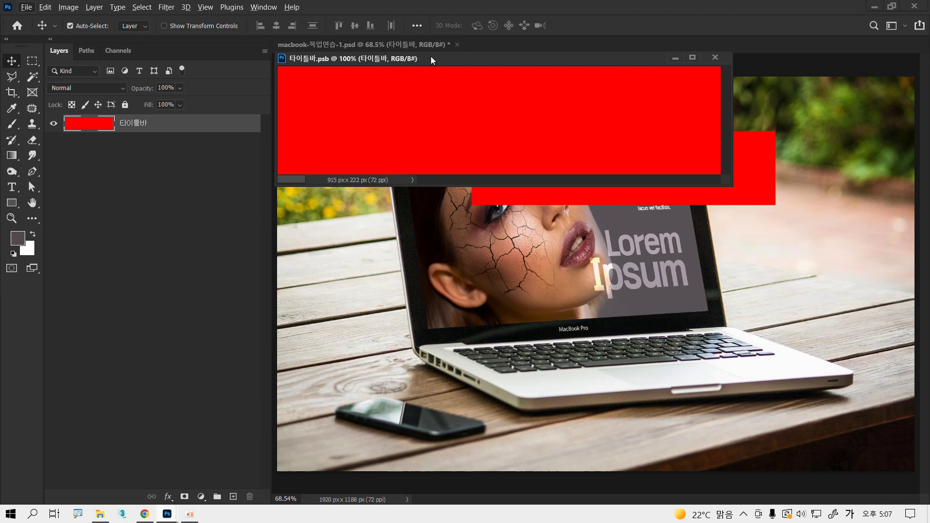
{"action": "left_click_drag", "start_coordinate": [480, 47], "coordinate": [524, 49]}
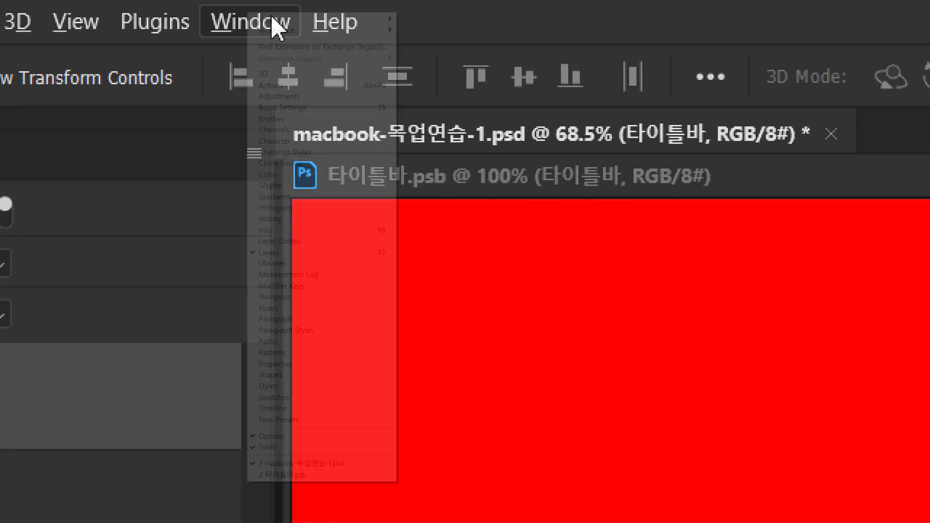
{"action": "left_click", "coordinate": [271, 8]}
{"action": "mouse_move", "coordinate": [282, 22]}
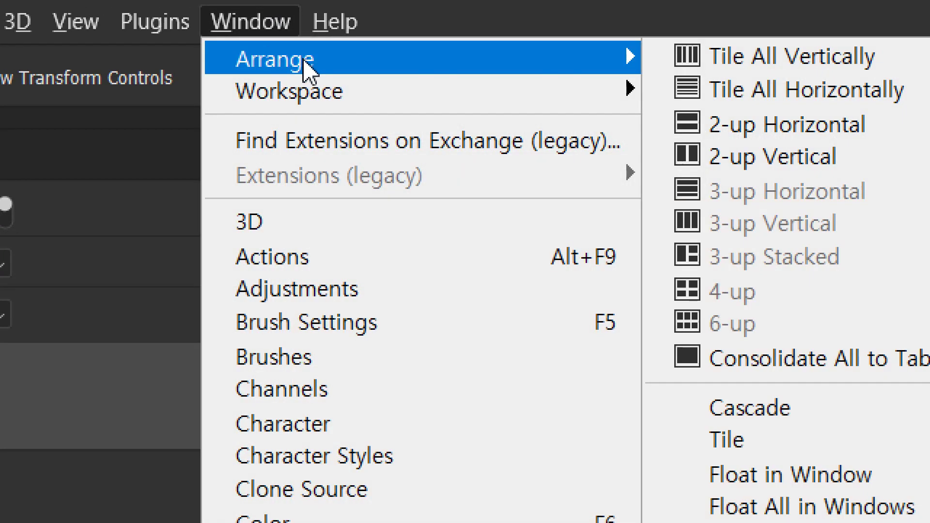
{"action": "left_click", "coordinate": [761, 362]}
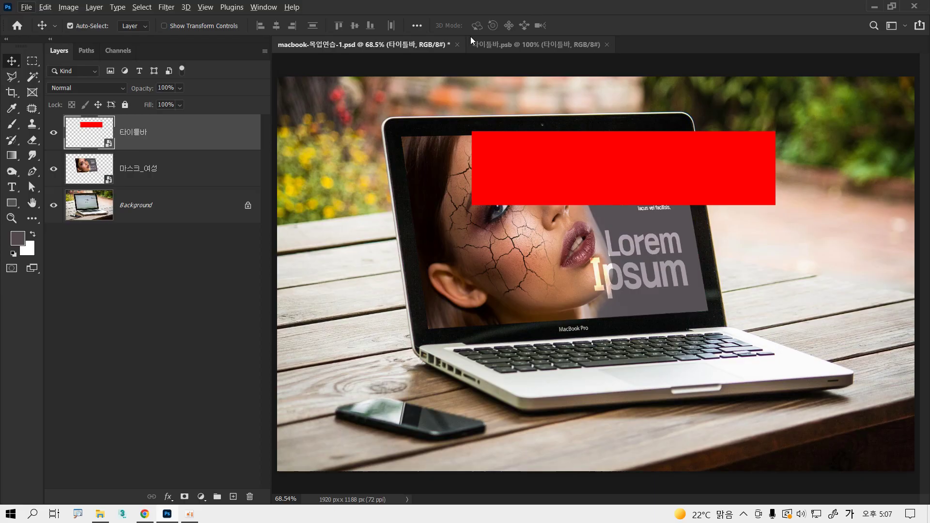
{"action": "left_click", "coordinate": [489, 45]}
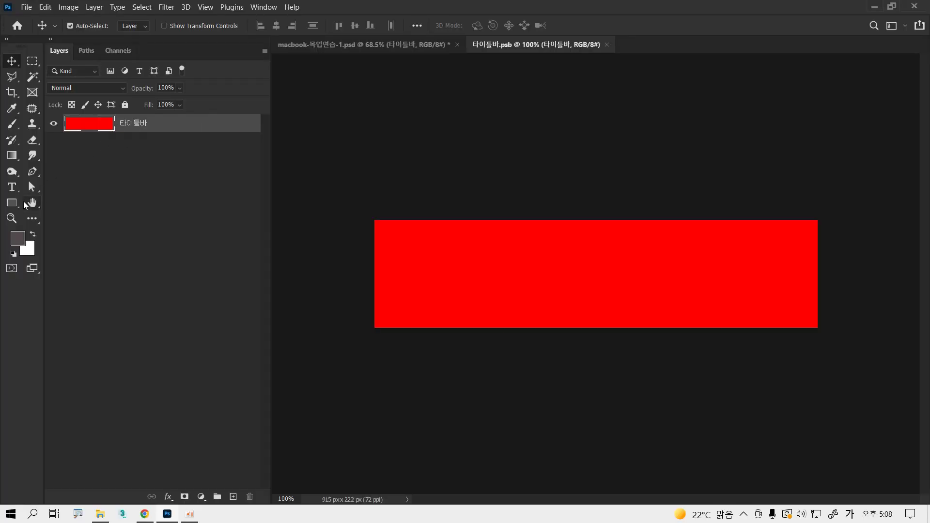
- Add the white text E01 on the red rectangle in 타이틀바.psb
{"action": "left_click", "coordinate": [13, 191]}
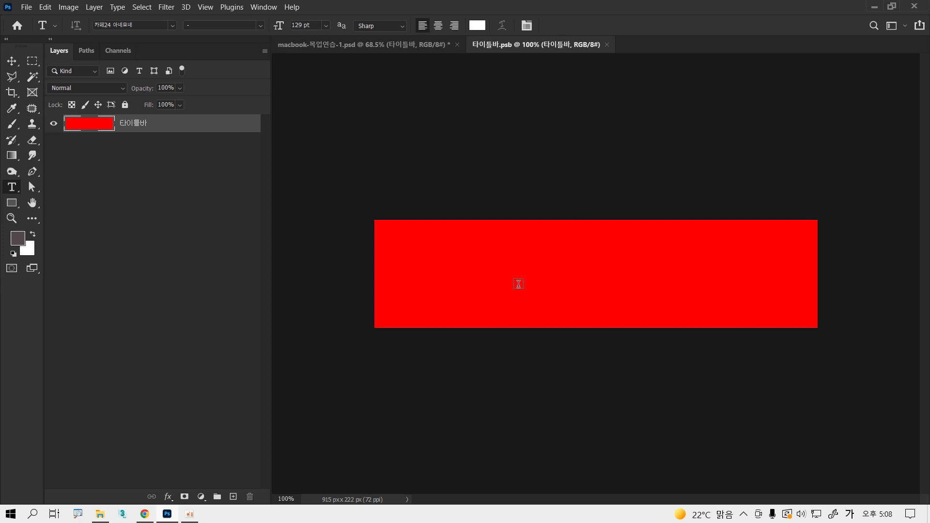
{"action": "left_click", "coordinate": [518, 284]}
{"action": "left_click", "coordinate": [522, 286]}
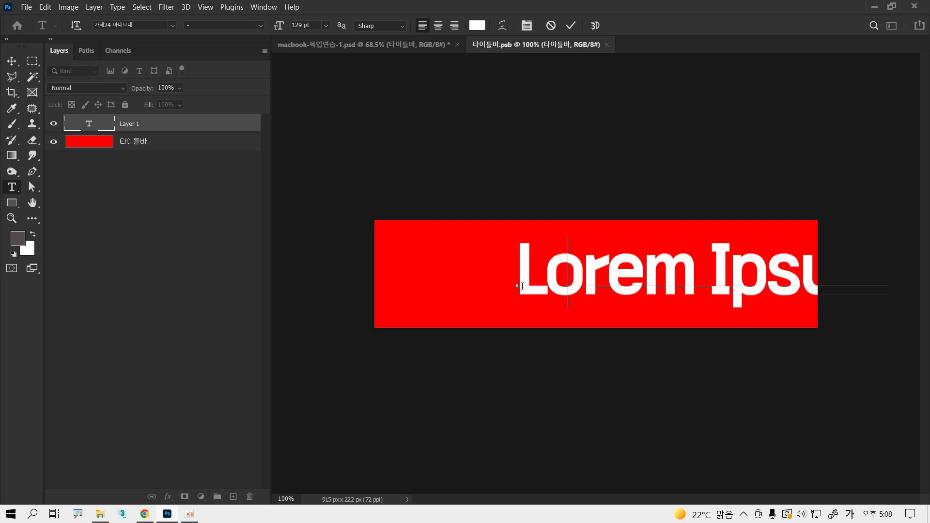
{"action": "type", "text": "ㄷㄷ"}
{"action": "key", "text": "BackSpace"}
{"action": "key", "text": "BackSpace"}
{"action": "key", "text": "Hangul"}
{"action": "type", "text": "E"}
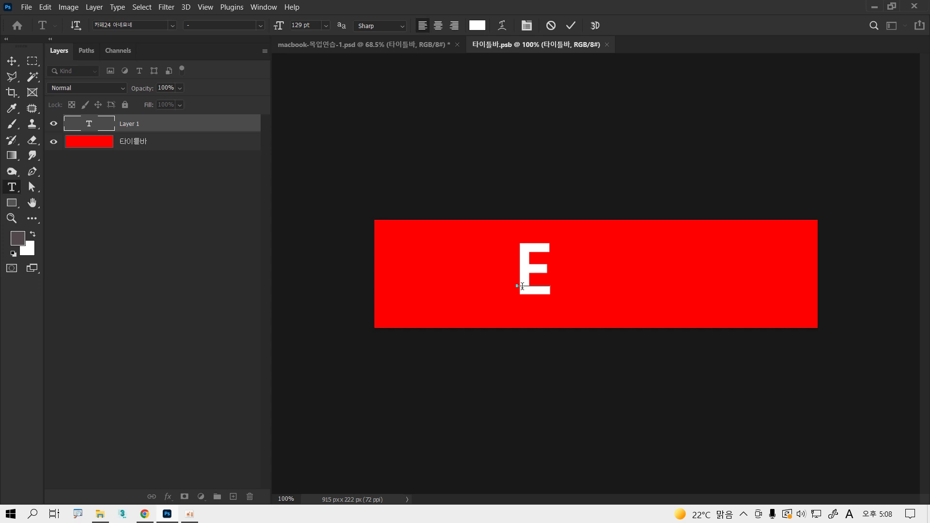
{"action": "type", "text": "01"}
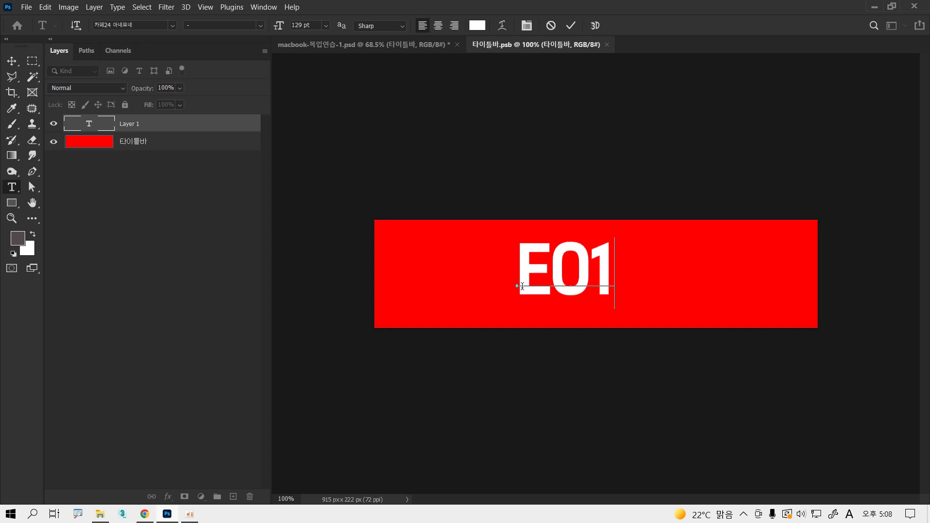
{"action": "key", "text": "ctrl+Return"}
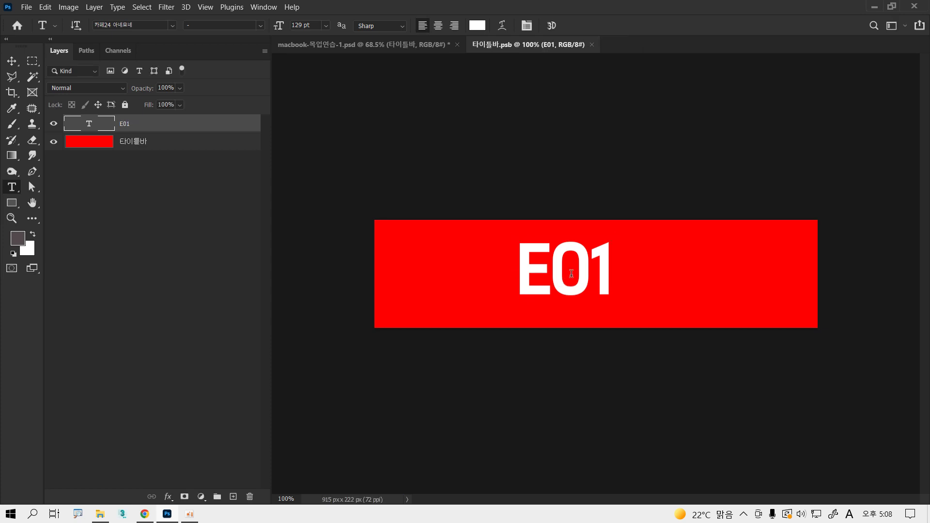
- Extend the E01 text so it reads E0101
{"action": "left_click", "coordinate": [549, 272]}
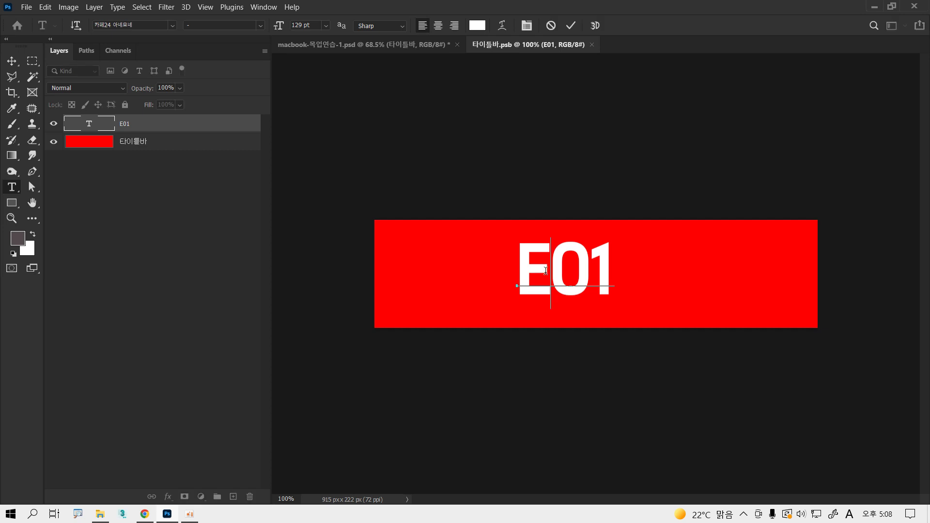
{"action": "left_click", "coordinate": [608, 266]}
{"action": "type", "text": "01"}
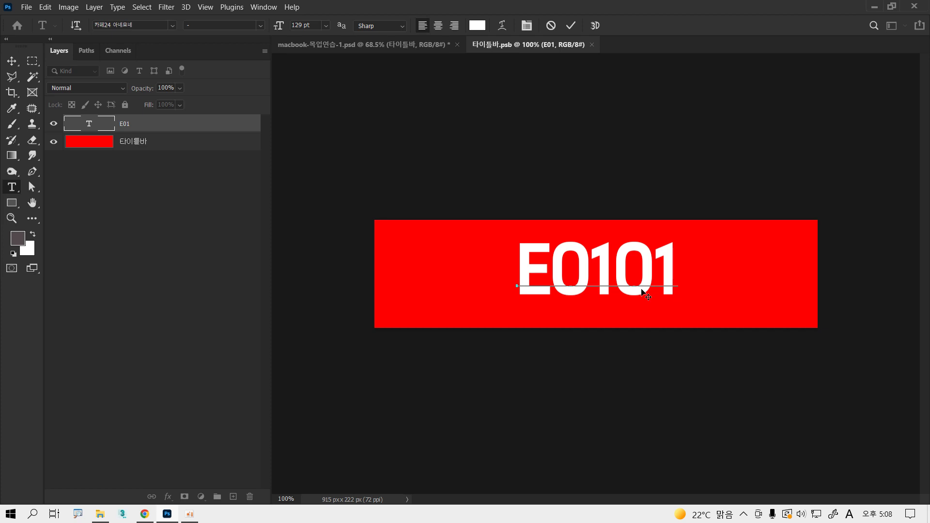
{"action": "key", "text": "ctrl"}
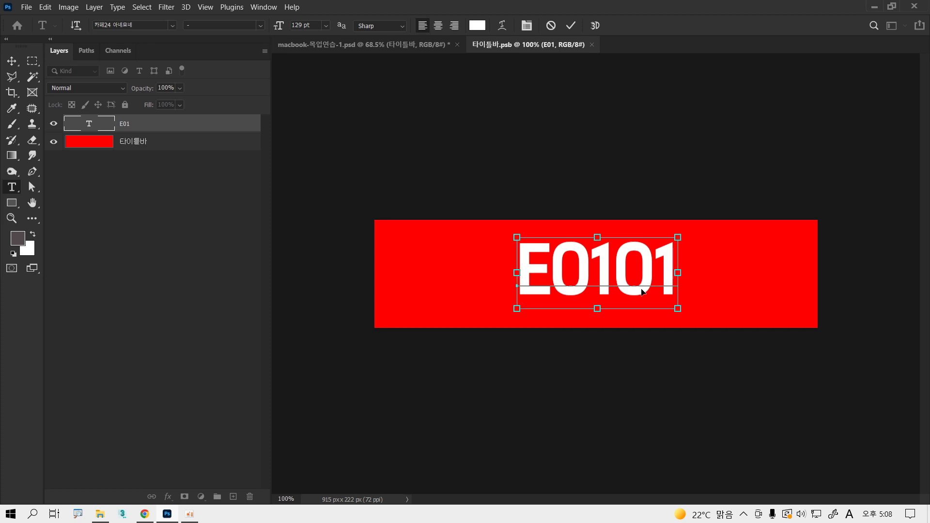
{"action": "key", "text": "ctrl+Return"}
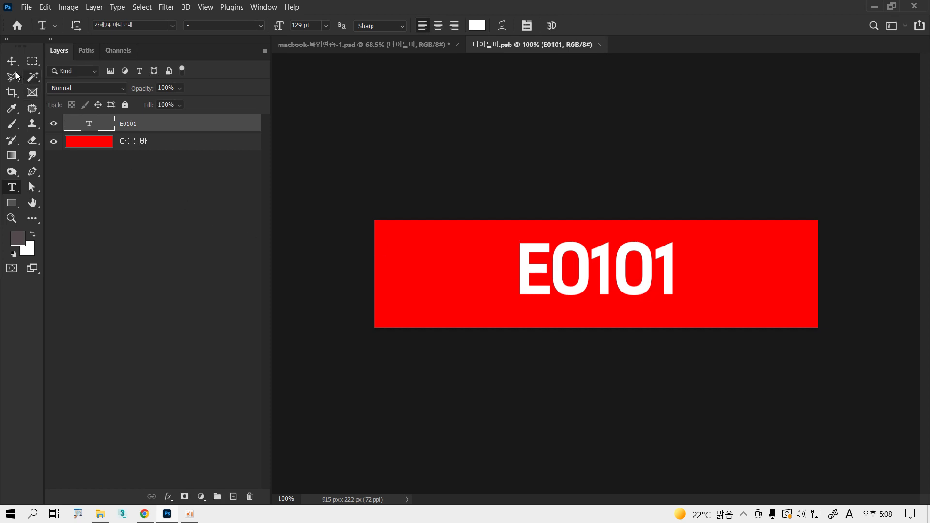
- Move the E0101 text to the vertical middle of the red bar, and save and close 타이틀바.psb
{"action": "left_click", "coordinate": [15, 62]}
{"action": "left_click_drag", "start_coordinate": [578, 296], "coordinate": [573, 301]}
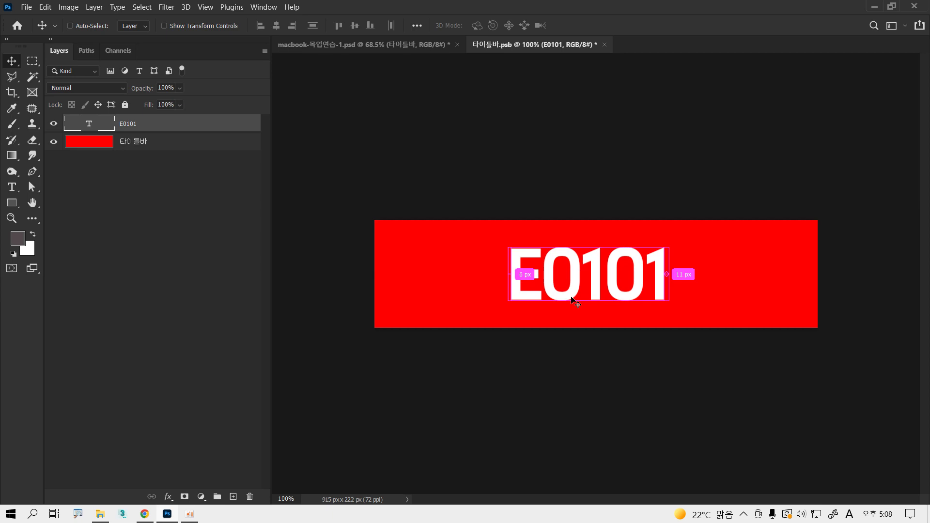
{"action": "key", "text": "ctrl+s"}
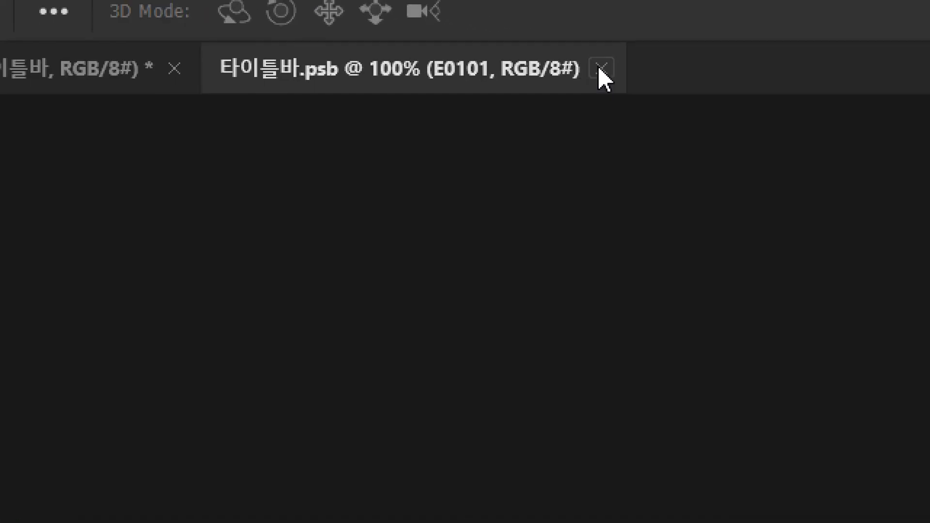
{"action": "left_click", "coordinate": [602, 69]}
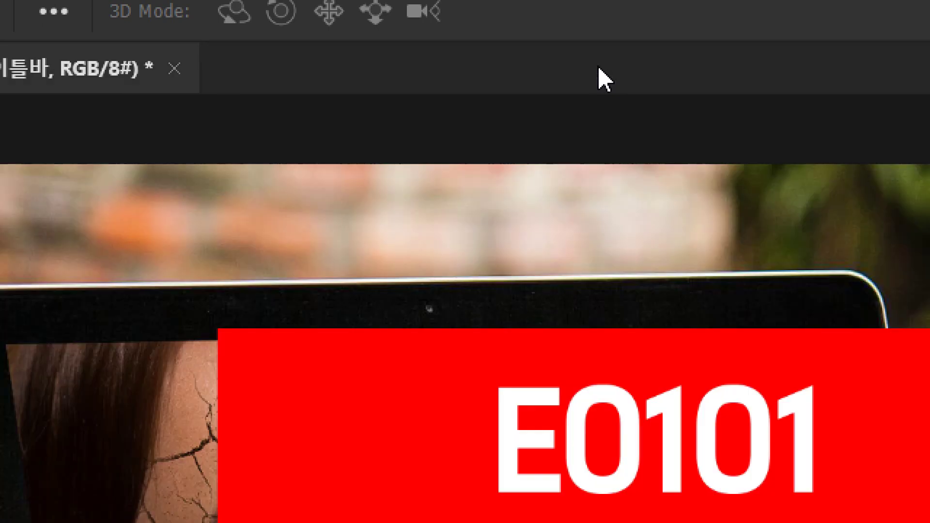
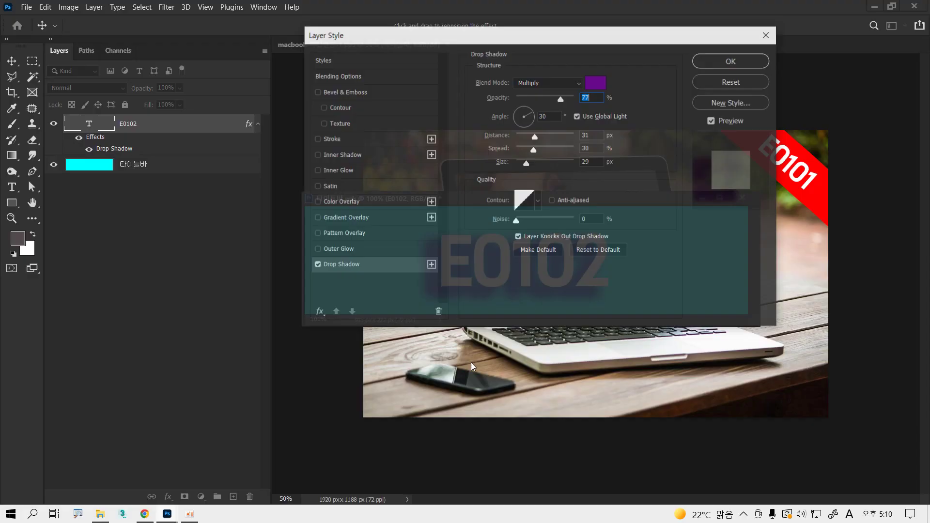
- Reposition the E0102 text's purple drop shadow closer to the letters, at a distance of about 7 px
{"action": "left_click_drag", "start_coordinate": [480, 44], "coordinate": [550, 330]}
{"action": "left_click_drag", "start_coordinate": [502, 294], "coordinate": [517, 291]}
{"action": "left_click_drag", "start_coordinate": [543, 327], "coordinate": [585, 143]}
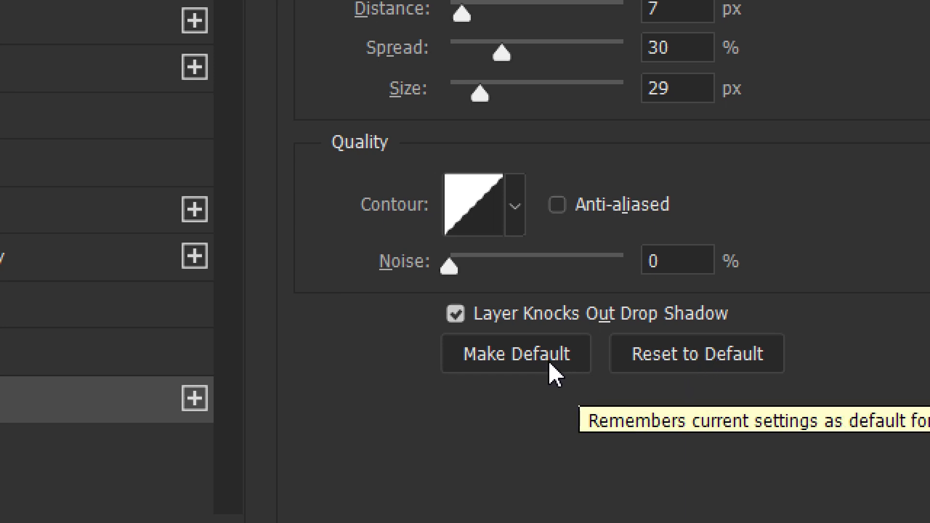
- Reset the E0102 drop shadow to its default settings and adjust it to 65% opacity, about 114° angle and 12 px distance
{"action": "left_click", "coordinate": [678, 364]}
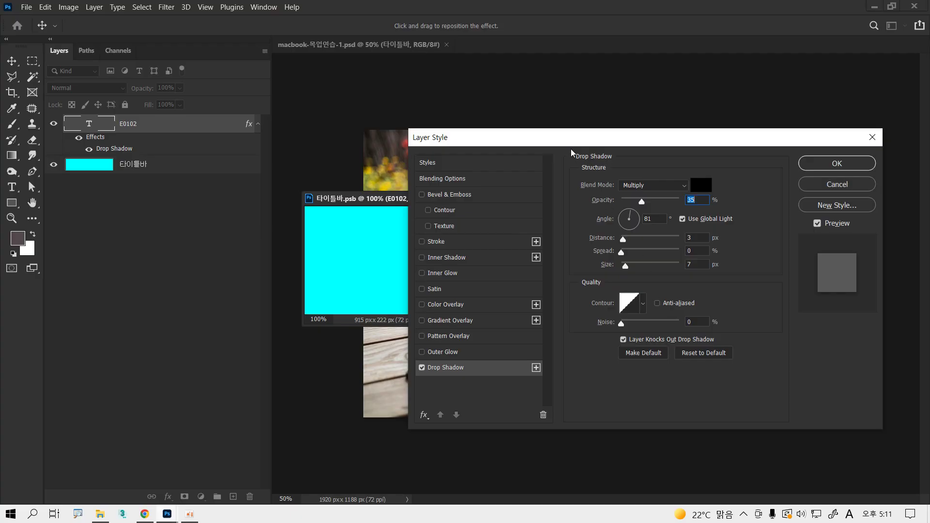
{"action": "left_click_drag", "start_coordinate": [569, 152], "coordinate": [568, 336]}
{"action": "left_click_drag", "start_coordinate": [546, 291], "coordinate": [550, 297]}
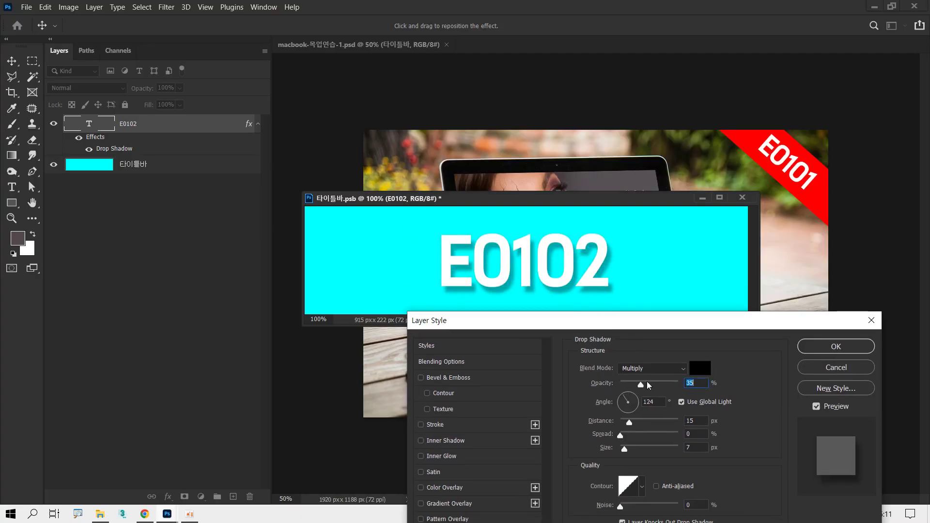
{"action": "left_click_drag", "start_coordinate": [642, 385], "coordinate": [650, 385]}
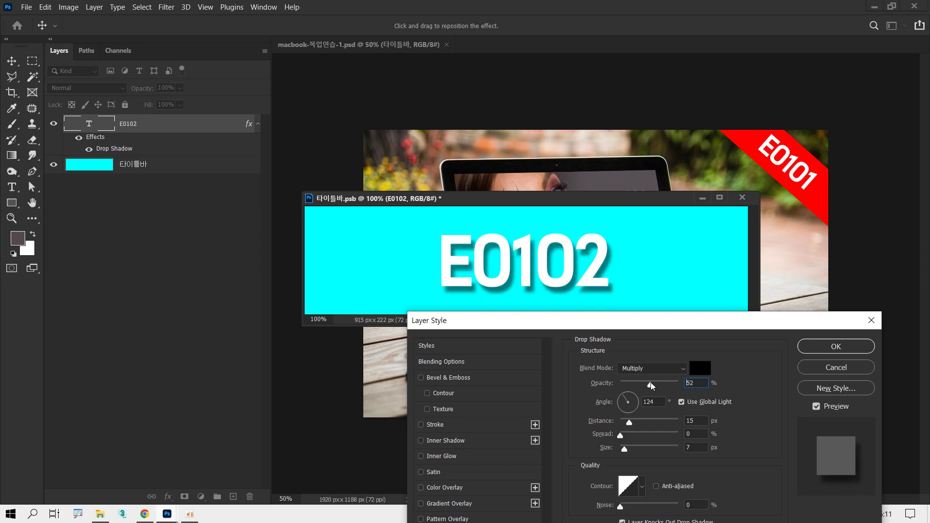
{"action": "left_click_drag", "start_coordinate": [584, 292], "coordinate": [583, 293]}
{"action": "left_click_drag", "start_coordinate": [650, 384], "coordinate": [658, 385]}
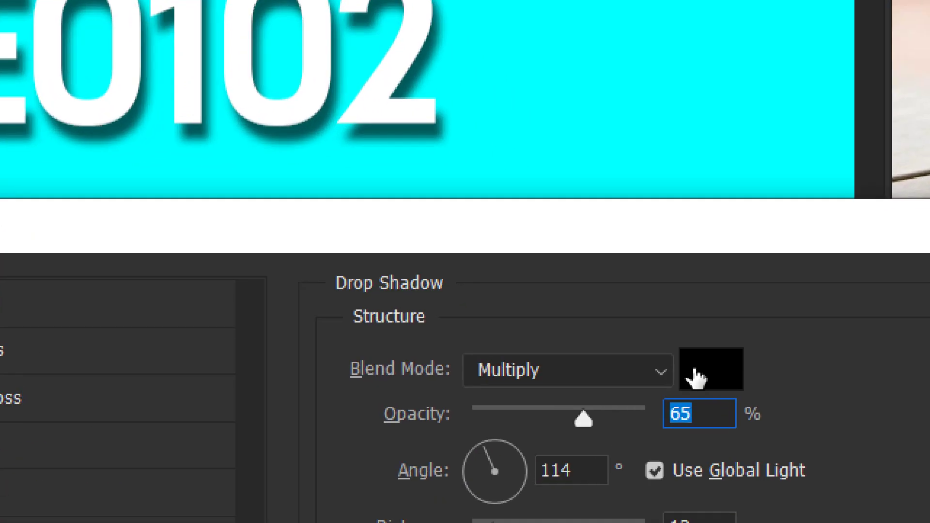
- Sample the bar's cyan (00ffff) as the colour of the E0102 text's drop shadow
{"action": "left_click", "coordinate": [698, 378]}
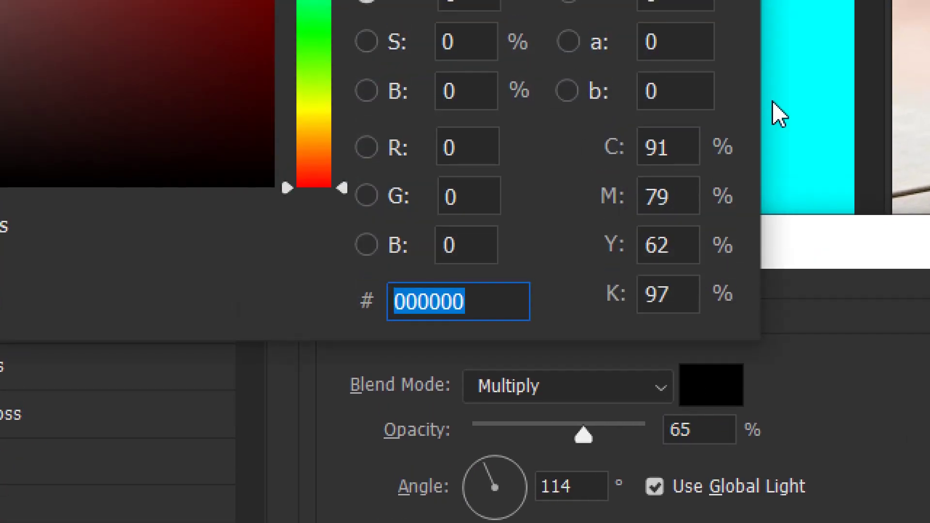
{"action": "left_click", "coordinate": [793, 107]}
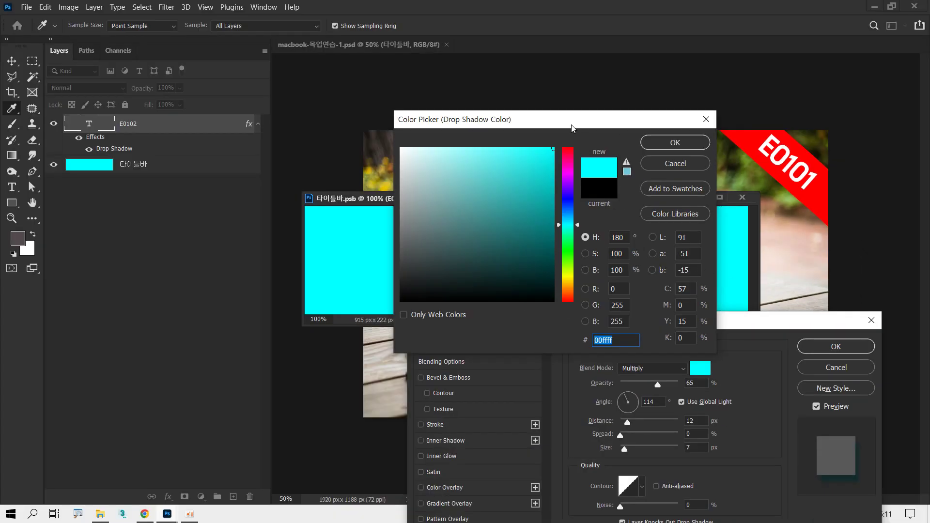
{"action": "left_click_drag", "start_coordinate": [664, 292], "coordinate": [675, 322]}
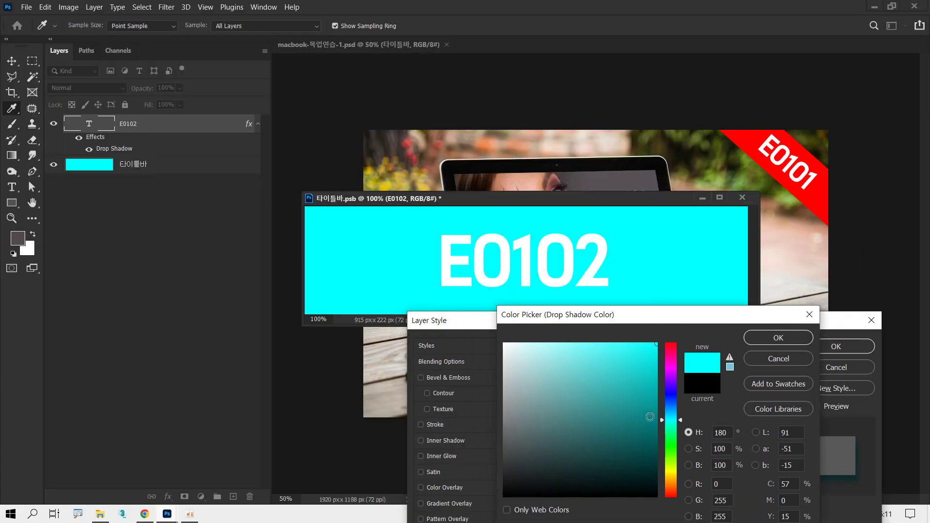
- Try bluer shades for the drop shadow colour, ending on a dark blue with hue 222°
{"action": "left_click_drag", "start_coordinate": [673, 425], "coordinate": [673, 412]}
{"action": "left_click", "coordinate": [603, 277]}
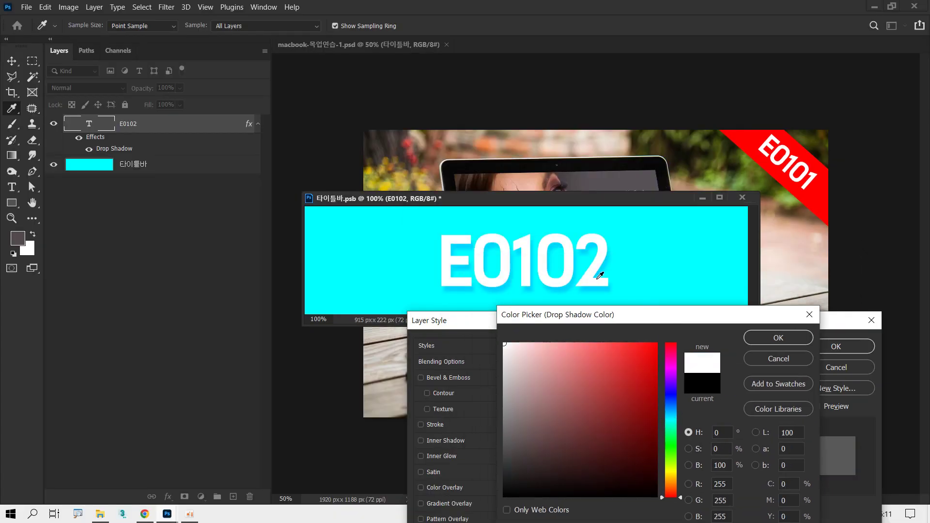
{"action": "left_click", "coordinate": [617, 275]}
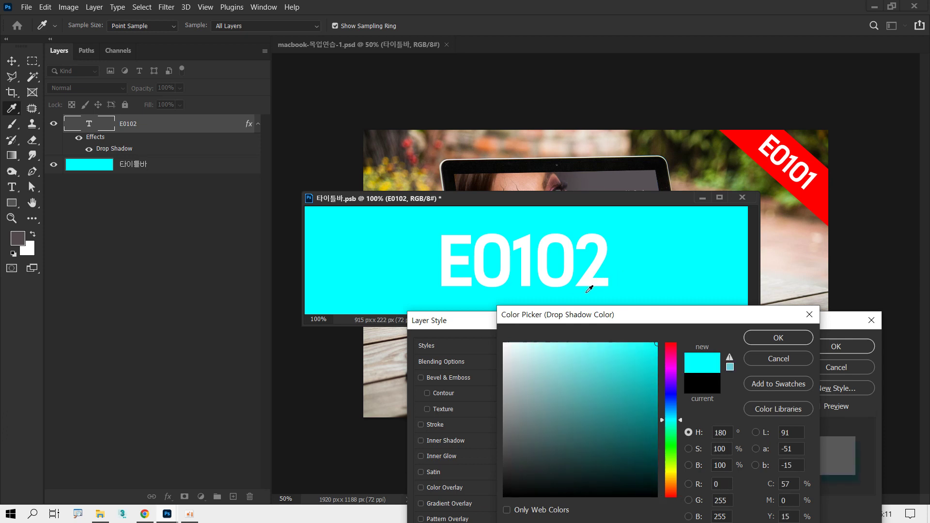
{"action": "left_click_drag", "start_coordinate": [666, 414], "coordinate": [667, 412]}
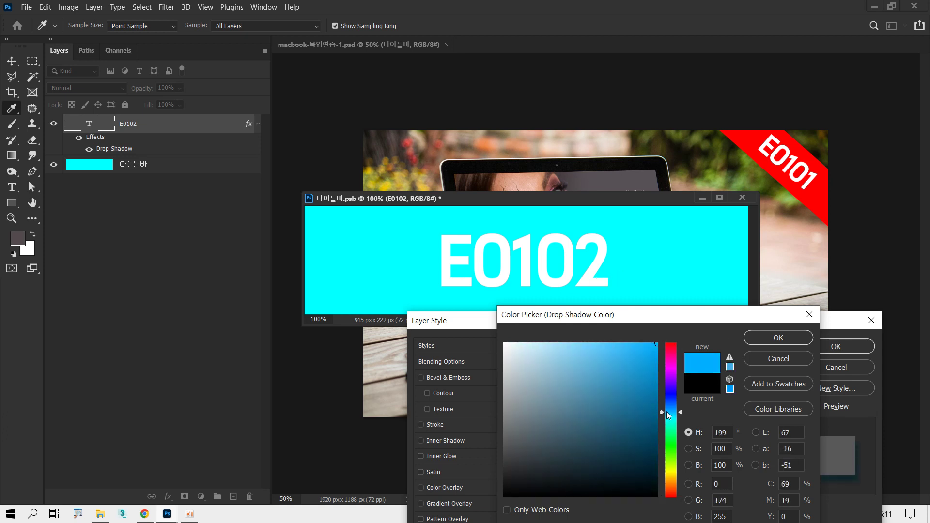
{"action": "left_click", "coordinate": [660, 293]}
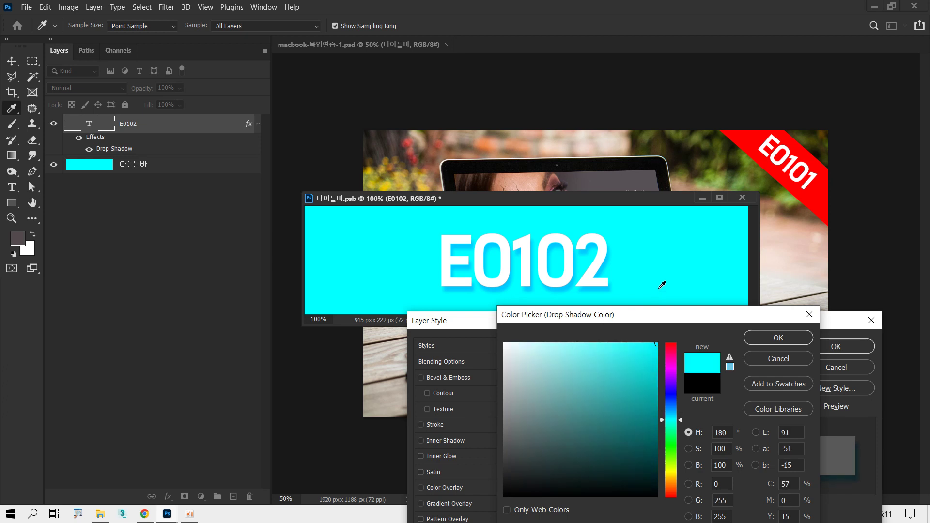
{"action": "left_click", "coordinate": [652, 406]}
{"action": "left_click_drag", "start_coordinate": [660, 409], "coordinate": [662, 402]}
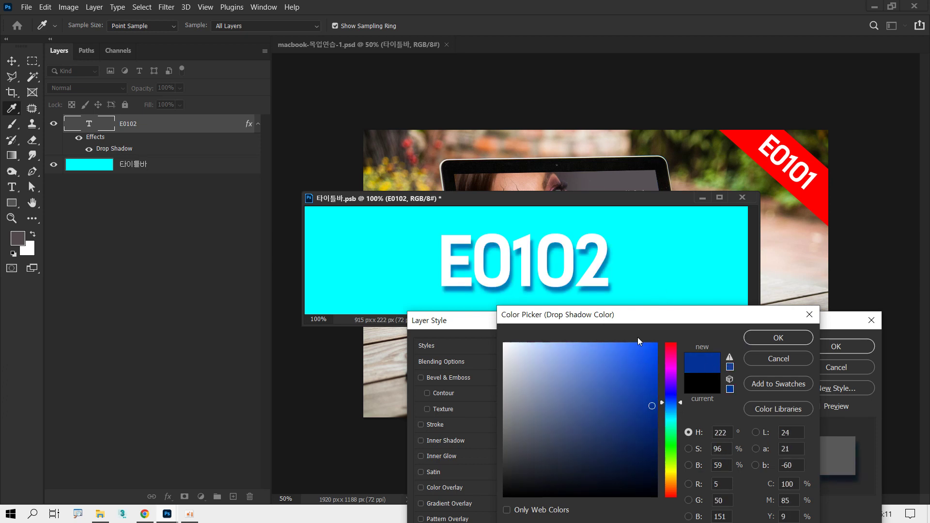
- Resample the bar's cyan, darken it to teal 09a1a1 for the shadow, and apply it at a 128° angle and 12 px distance
{"action": "left_click", "coordinate": [650, 298]}
{"action": "left_click", "coordinate": [649, 399]}
{"action": "left_click", "coordinate": [649, 400]}
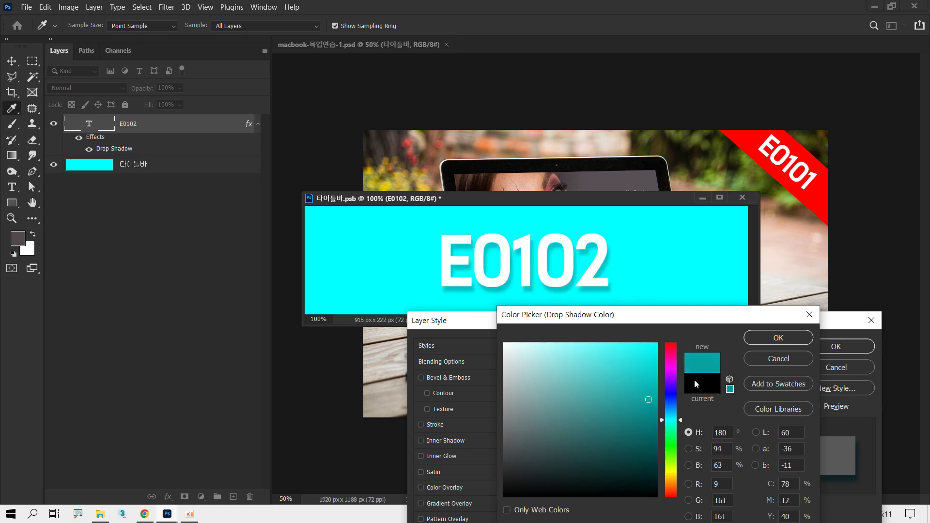
{"action": "left_click", "coordinate": [763, 339]}
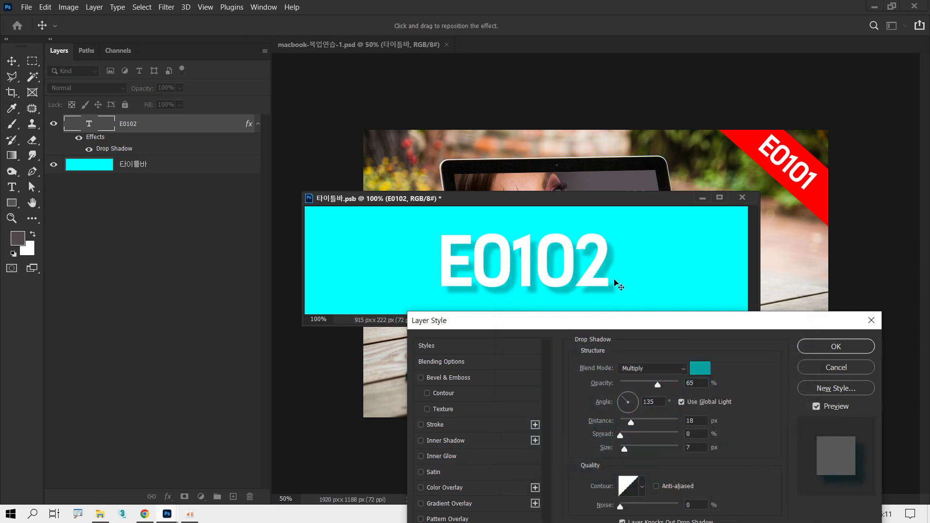
{"action": "left_click_drag", "start_coordinate": [618, 285], "coordinate": [616, 283]}
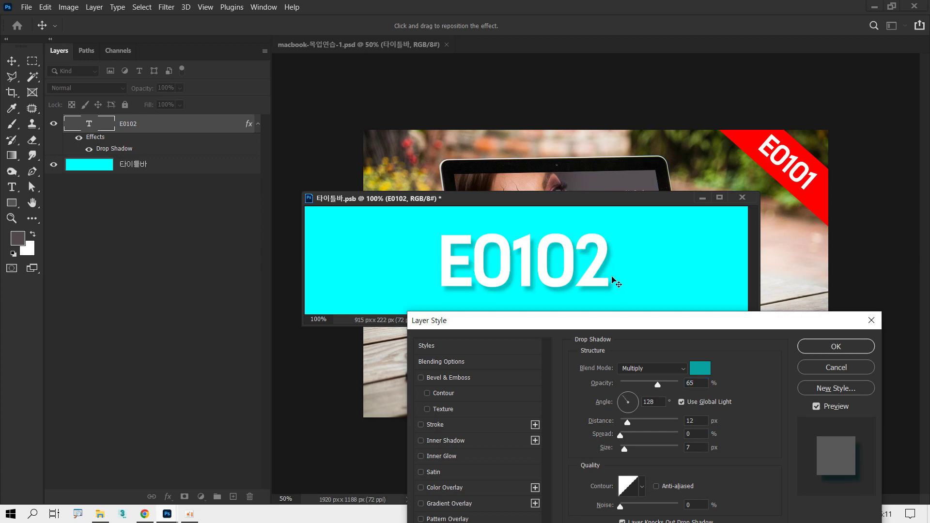
{"action": "left_click", "coordinate": [806, 348]}
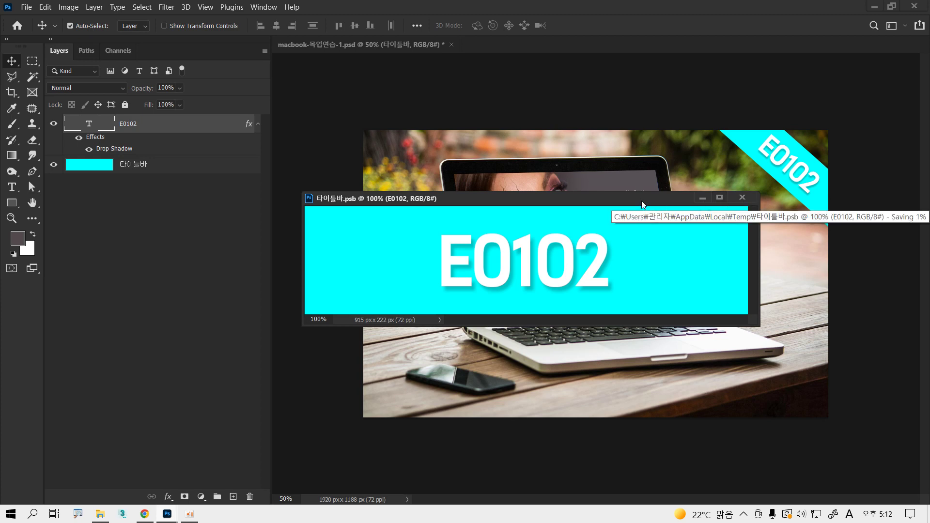
- Uncover the laptop picture, sample the face's skin tone, and change the foreground colour to the vivid orange ff4802
{"action": "mouse_move", "coordinate": [640, 200]}
{"action": "left_mouse_down"}
{"action": "mouse_move", "coordinate": [636, 185]}
{"action": "mouse_move", "coordinate": [636, 205]}
{"action": "left_mouse_up"}
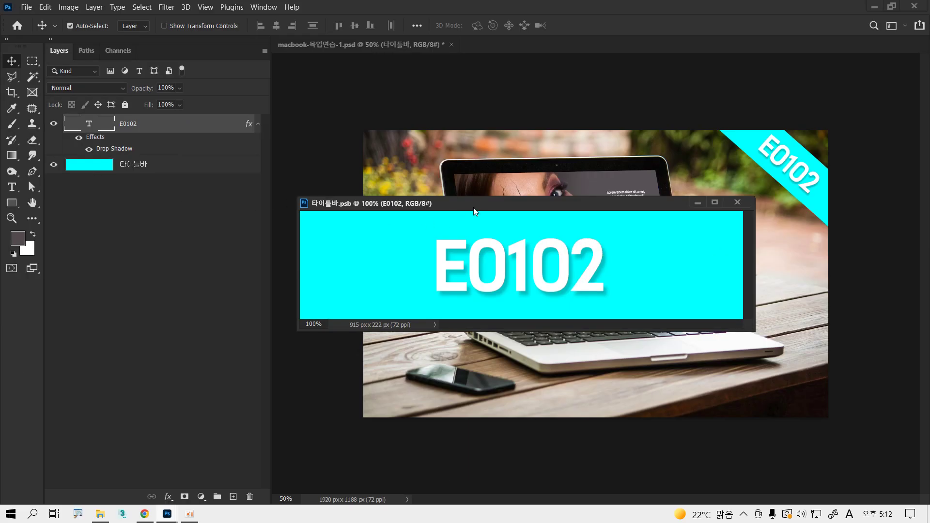
{"action": "left_click_drag", "start_coordinate": [473, 207], "coordinate": [486, 302]}
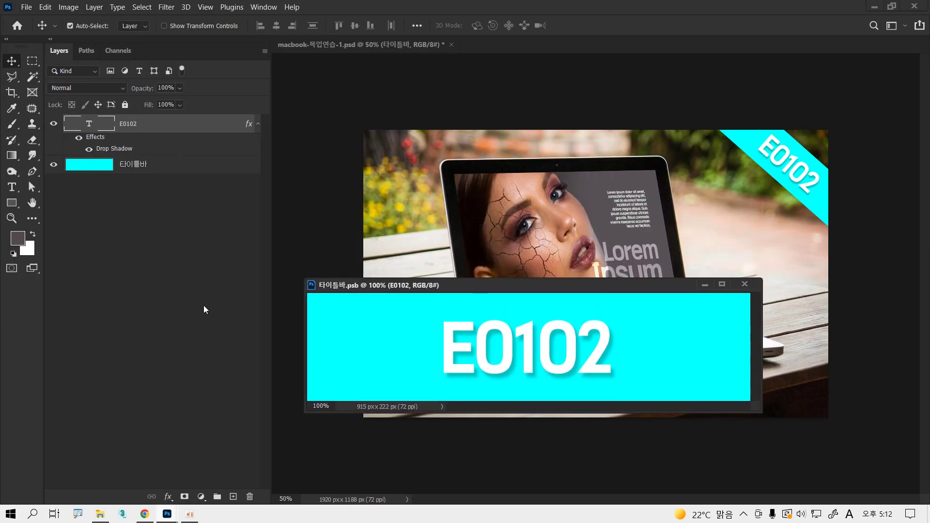
{"action": "left_click", "coordinate": [12, 109]}
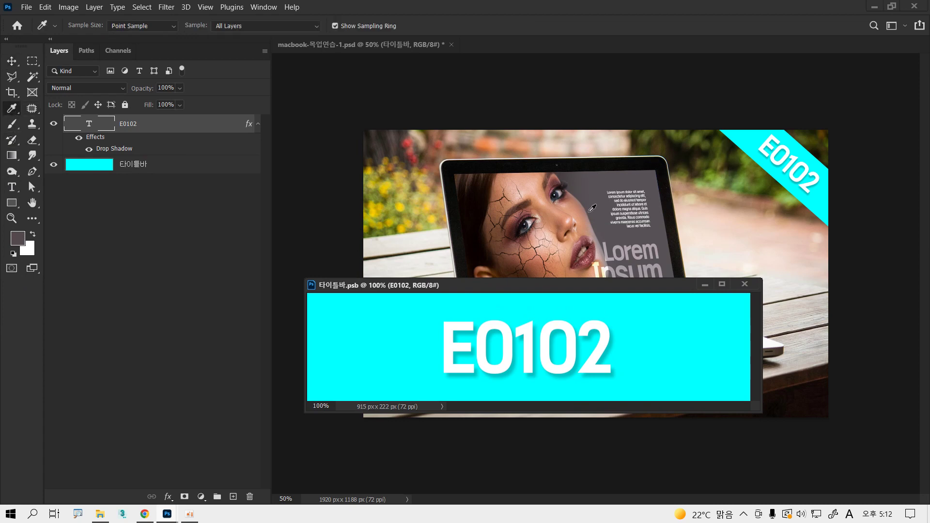
{"action": "left_click", "coordinate": [519, 190]}
{"action": "left_click", "coordinate": [19, 239]}
{"action": "type", "text": "f85415"}
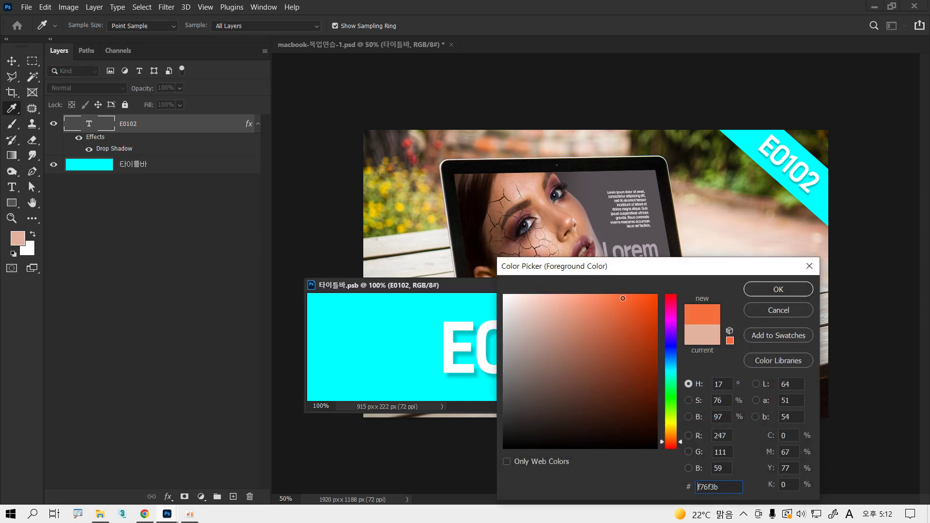
{"action": "left_click", "coordinate": [657, 294]}
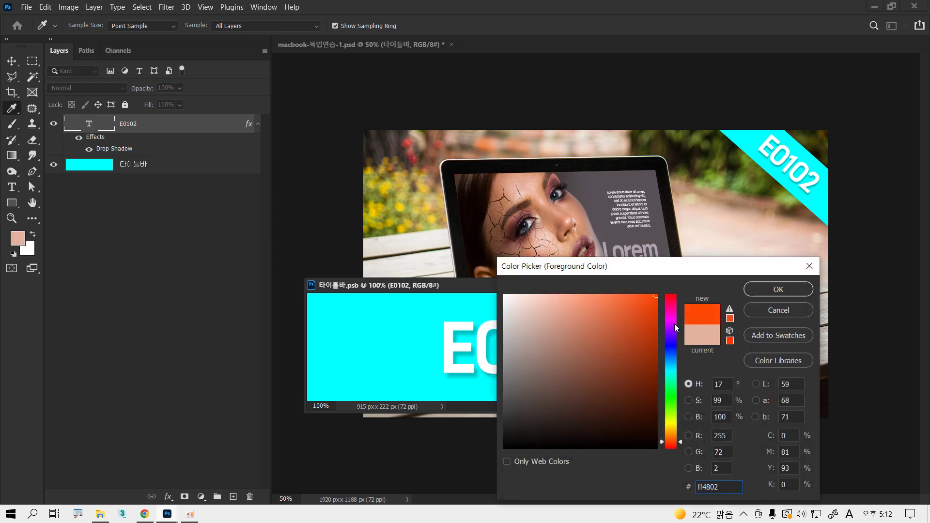
{"action": "left_click", "coordinate": [761, 291]}
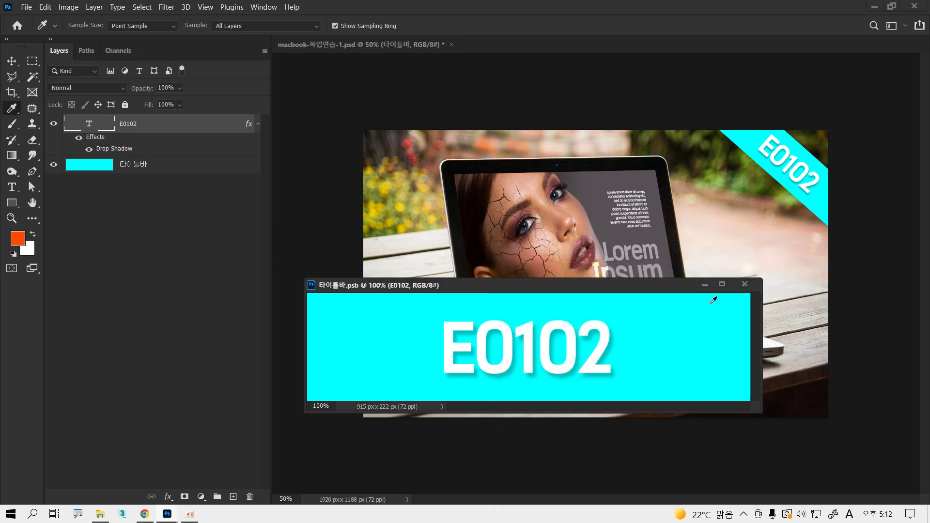
- Try filling the E0102 text with the orange foreground colour, and undo it
{"action": "key", "text": "alt+BackSpace"}
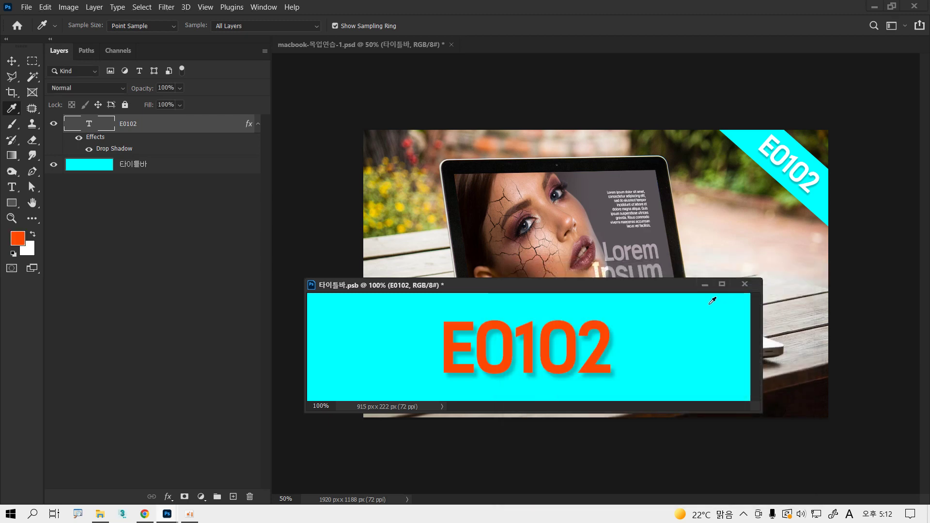
{"action": "key", "text": "ctrl+z"}
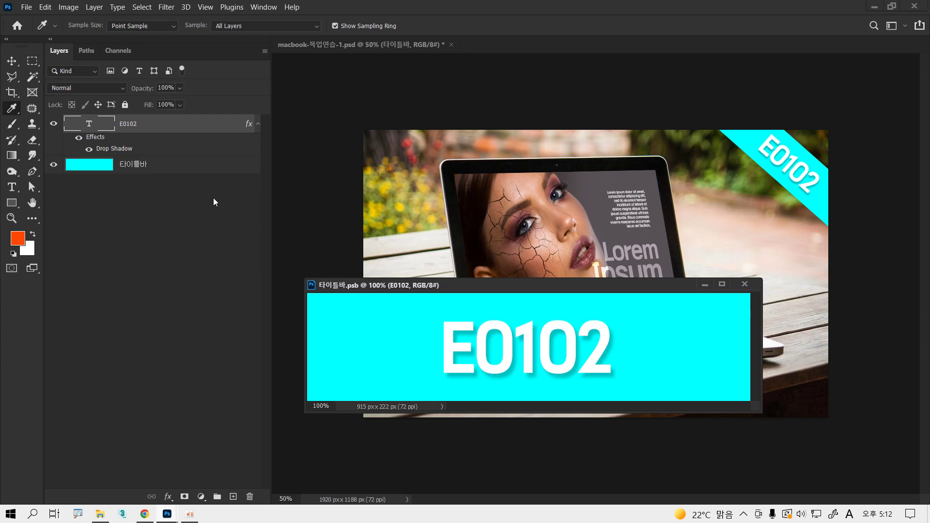
{"action": "left_click", "coordinate": [165, 165]}
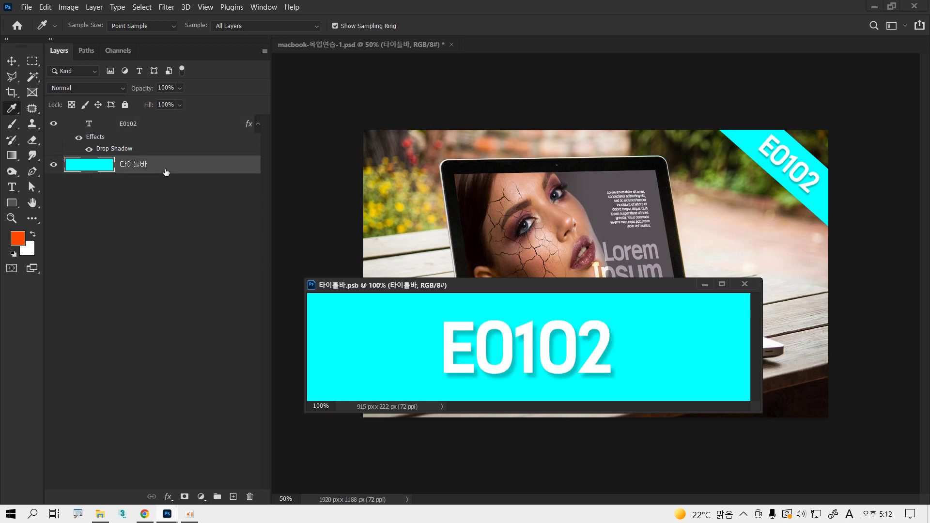
{"action": "left_click", "coordinate": [160, 130]}
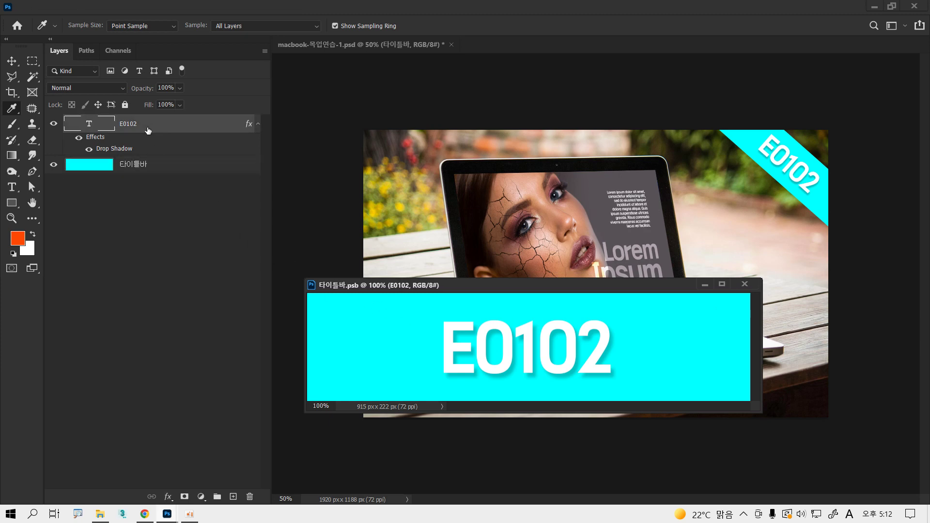
{"action": "key", "text": "alt+BackSpace"}
{"action": "key", "text": "ctrl+z"}
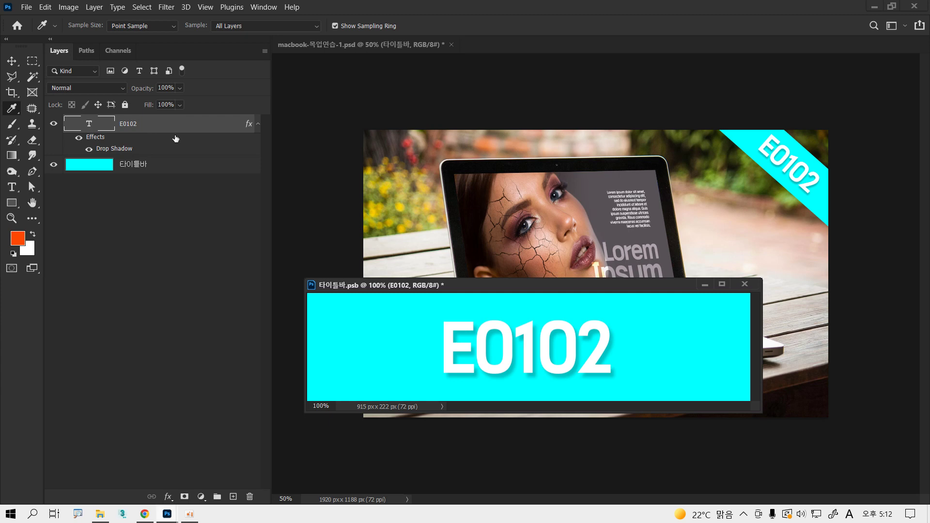
- Fill the 타이틀바 bar layer with the orange foreground colour ff4802
{"action": "left_click", "coordinate": [150, 166]}
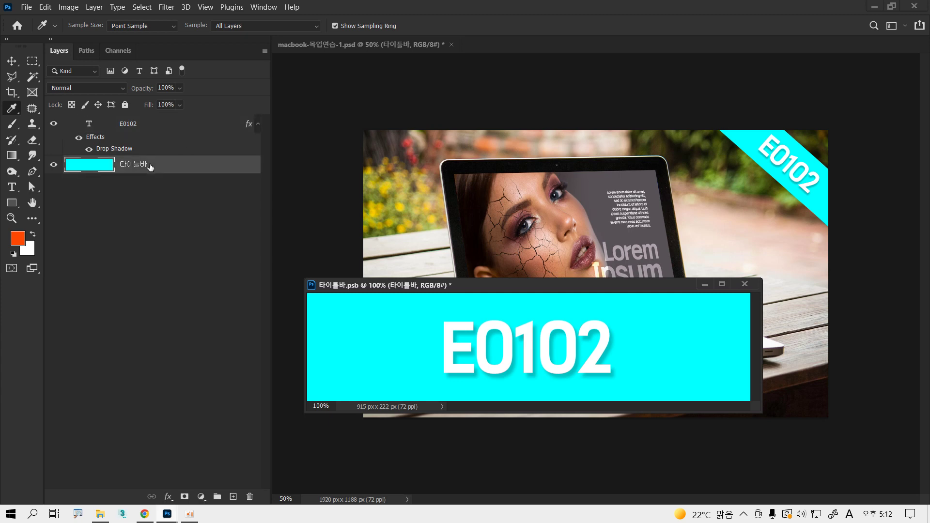
{"action": "key", "text": "ctrl+BackSpace"}
{"action": "key", "text": "alt+BackSpace"}
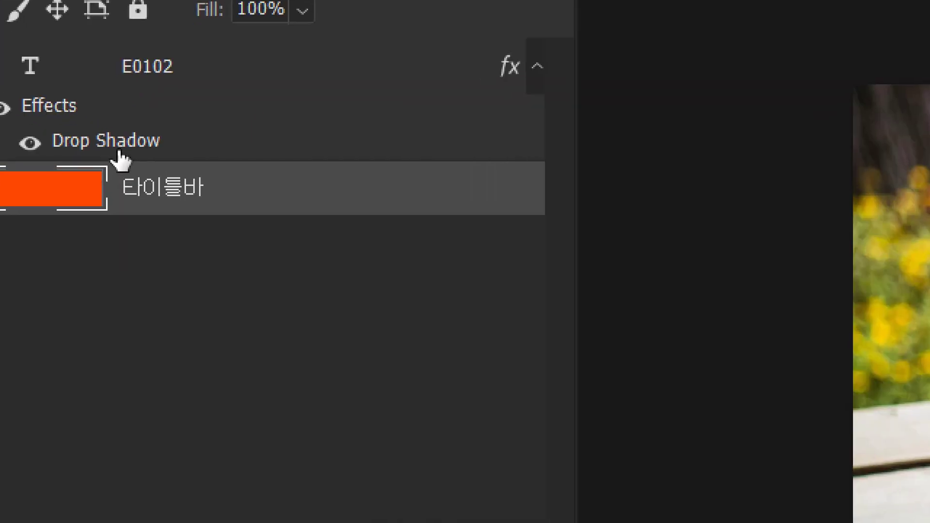
- Recolour the E0102 text's drop shadow with the bar's orange, ff4802
{"action": "left_click", "coordinate": [119, 155]}
{"action": "double_click", "coordinate": [120, 160]}
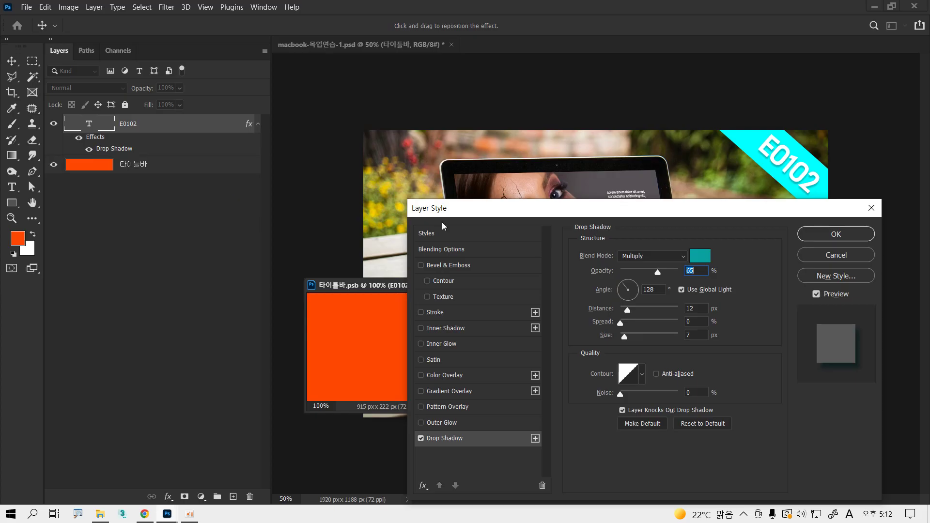
{"action": "left_click", "coordinate": [700, 254]}
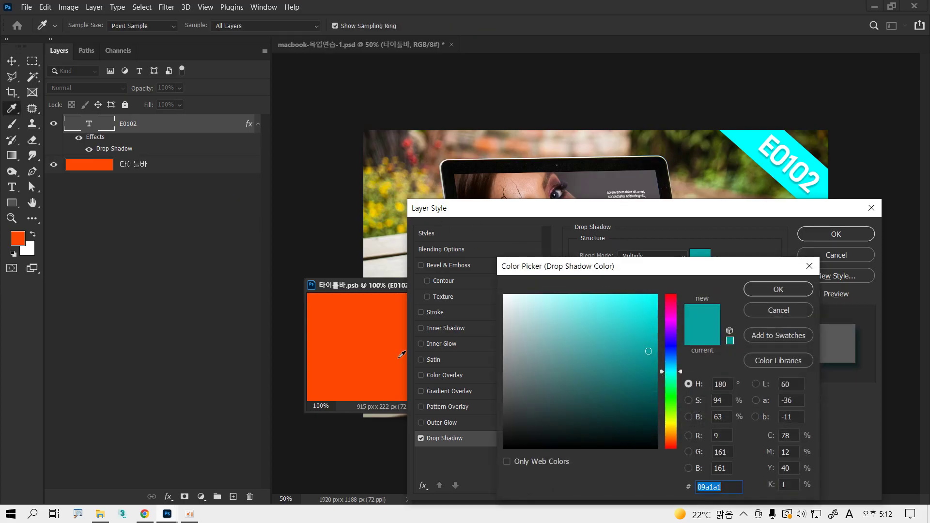
{"action": "left_click", "coordinate": [380, 338]}
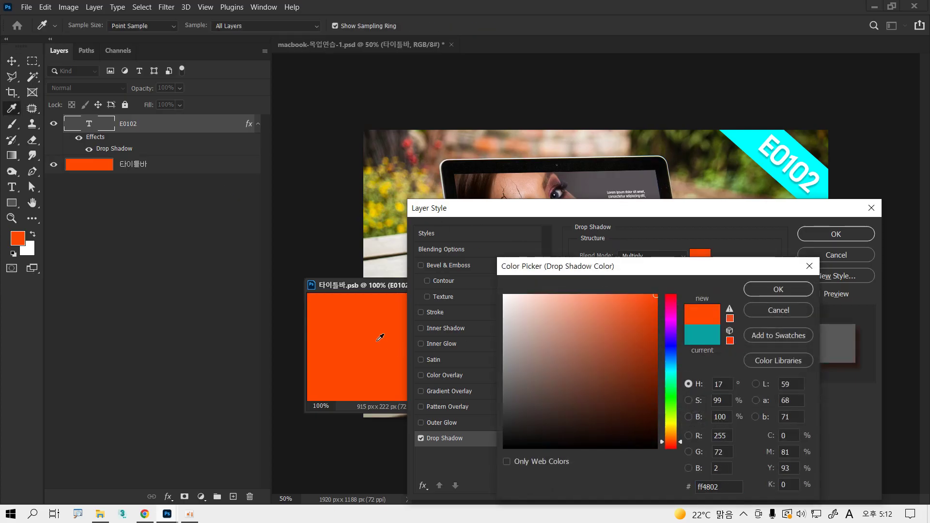
{"action": "left_click", "coordinate": [758, 292]}
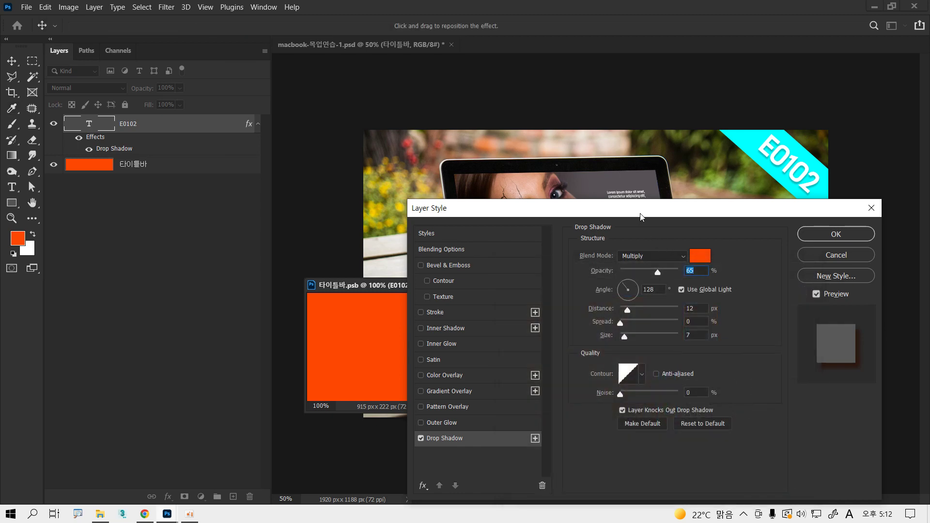
- Reposition the orange drop shadow to a 135° angle and 14 px distance, and apply the layer style
{"action": "left_click_drag", "start_coordinate": [640, 213], "coordinate": [820, 343]}
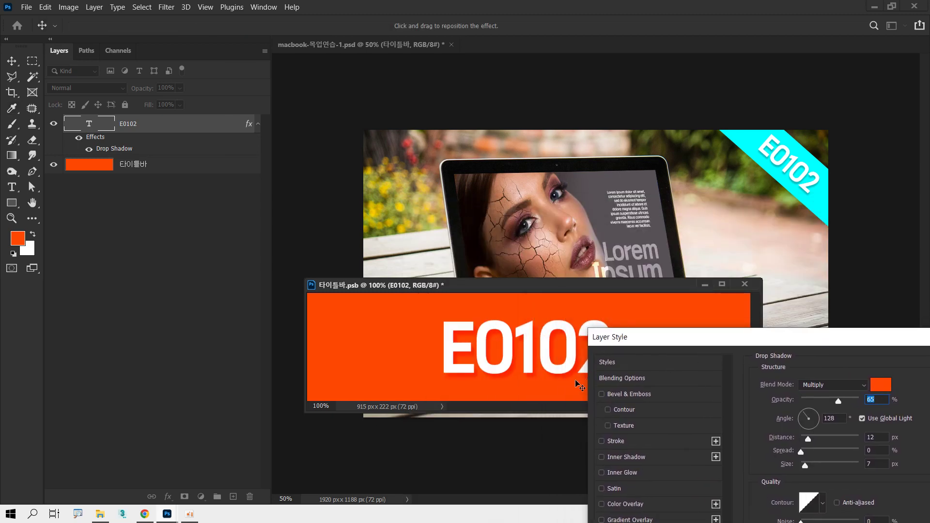
{"action": "left_click_drag", "start_coordinate": [548, 384], "coordinate": [549, 384]}
{"action": "left_click_drag", "start_coordinate": [635, 346], "coordinate": [410, 287]}
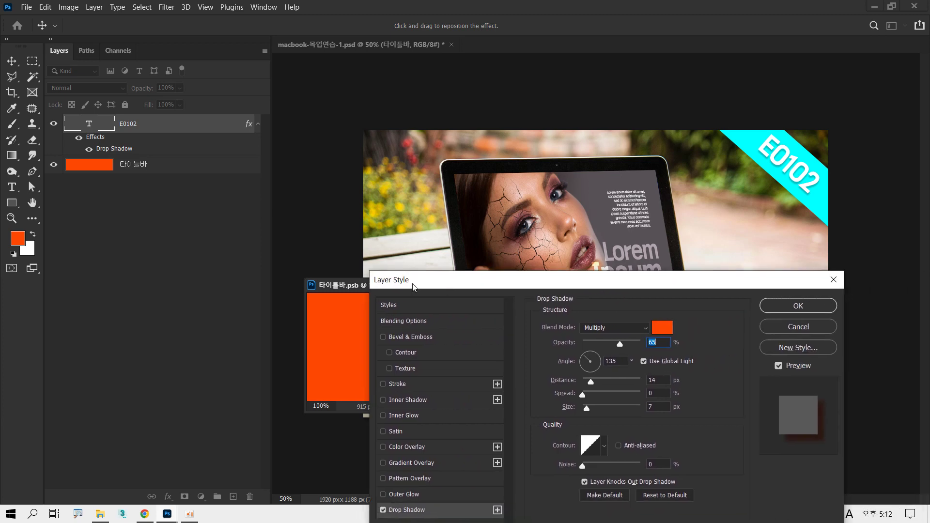
{"action": "left_click", "coordinate": [797, 306]}
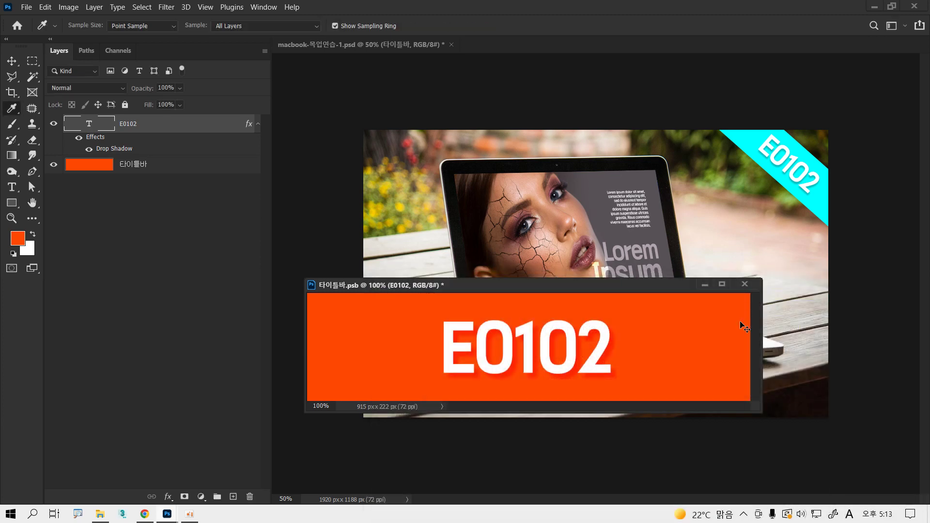
- Save 타이틀바.psb, dock its floating window beside the mockup document, and switch to macbook-목업연습-1.psd
{"action": "key", "text": "ctrl+s"}
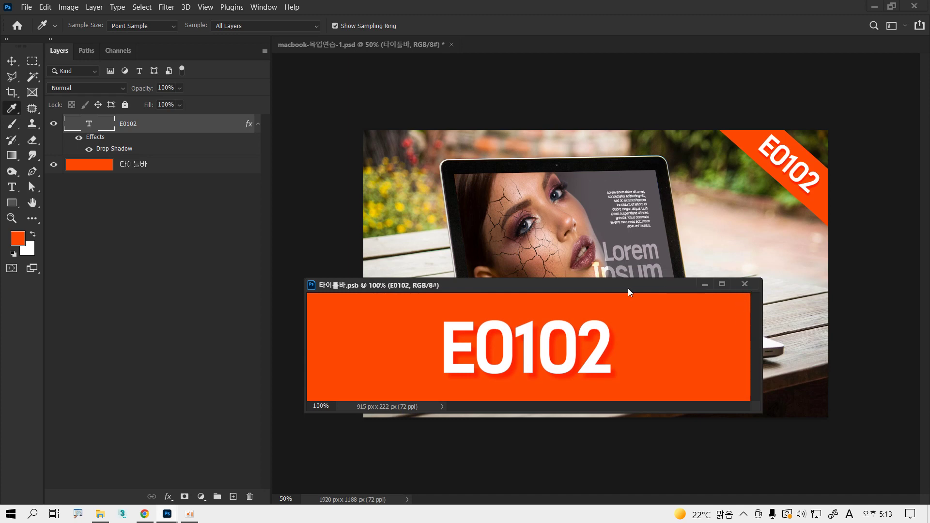
{"action": "left_click_drag", "start_coordinate": [629, 289], "coordinate": [618, 47]}
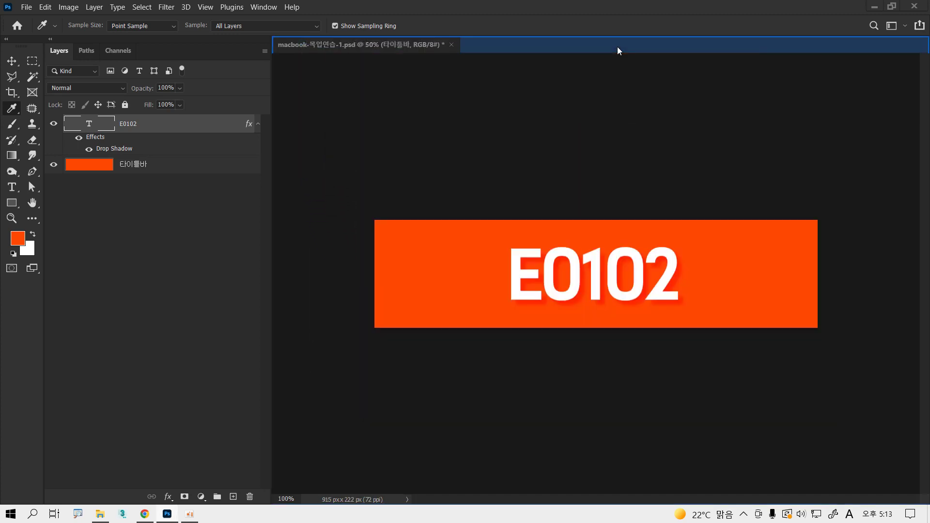
{"action": "left_click", "coordinate": [423, 48]}
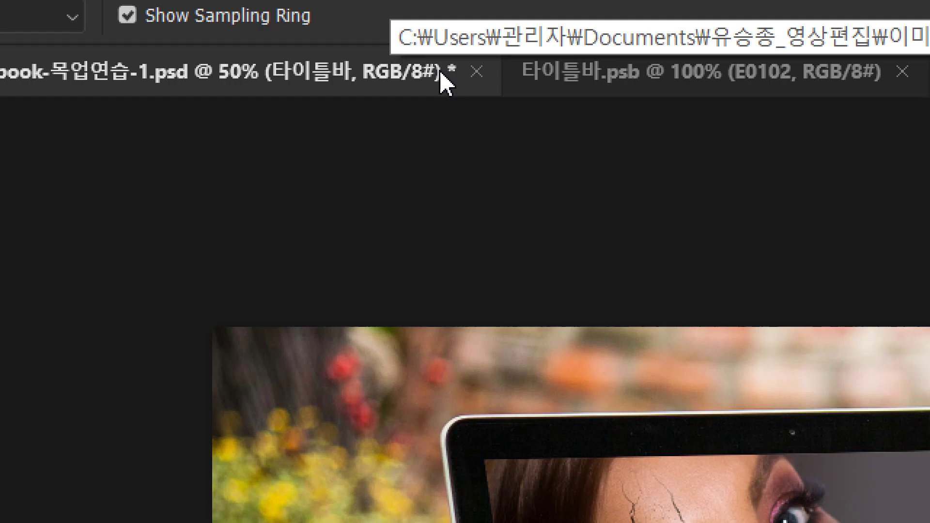
- Save macbook-목업연습-1.psd and close the 타이틀바.psb document
{"action": "key", "text": "ctrl+s"}
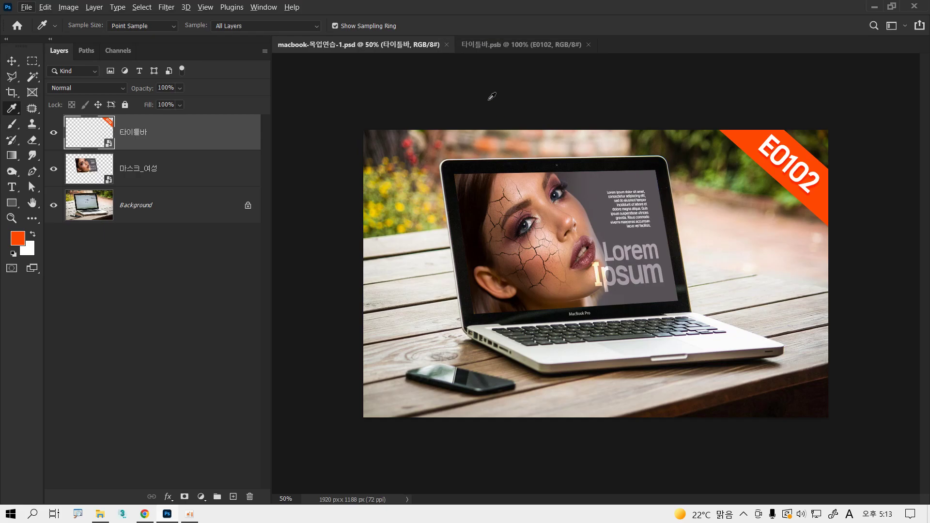
{"action": "left_click", "coordinate": [509, 42]}
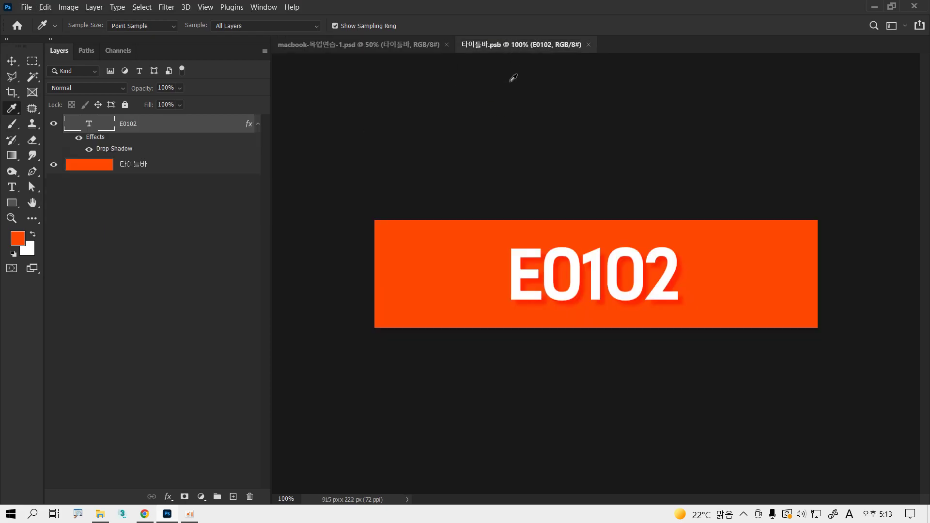
{"action": "left_click", "coordinate": [589, 47]}
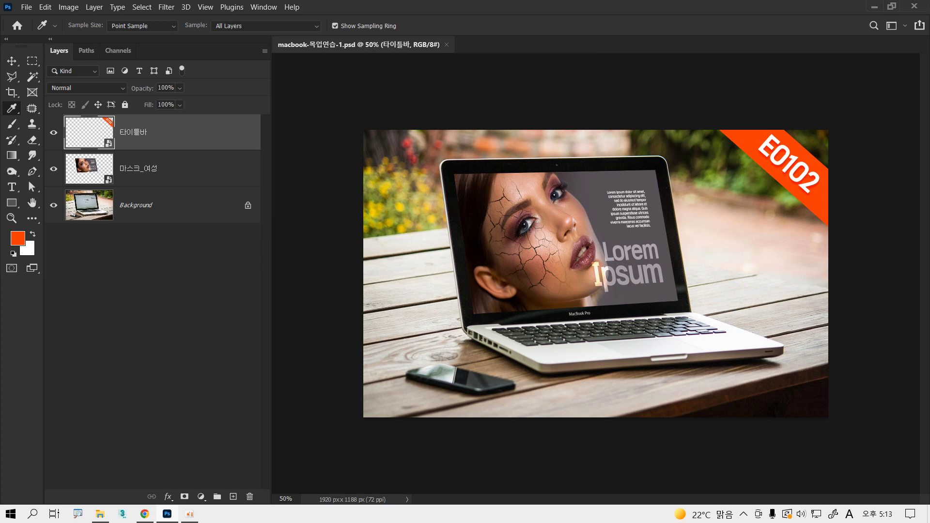
- Open the 타이틀바 smart object's contents, change the title text from E0102 to E0101, and save 타이틀바.psb
{"action": "left_click", "coordinate": [13, 60]}
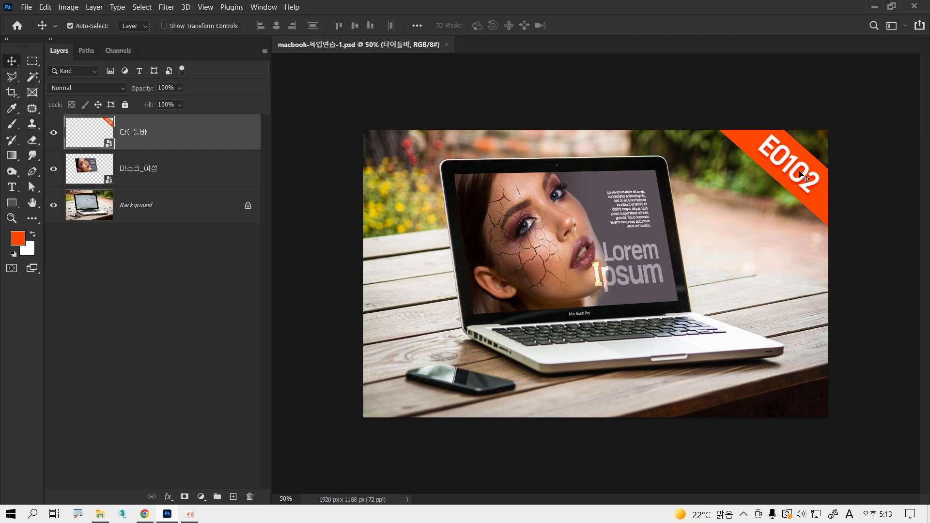
{"action": "double_click", "coordinate": [111, 148]}
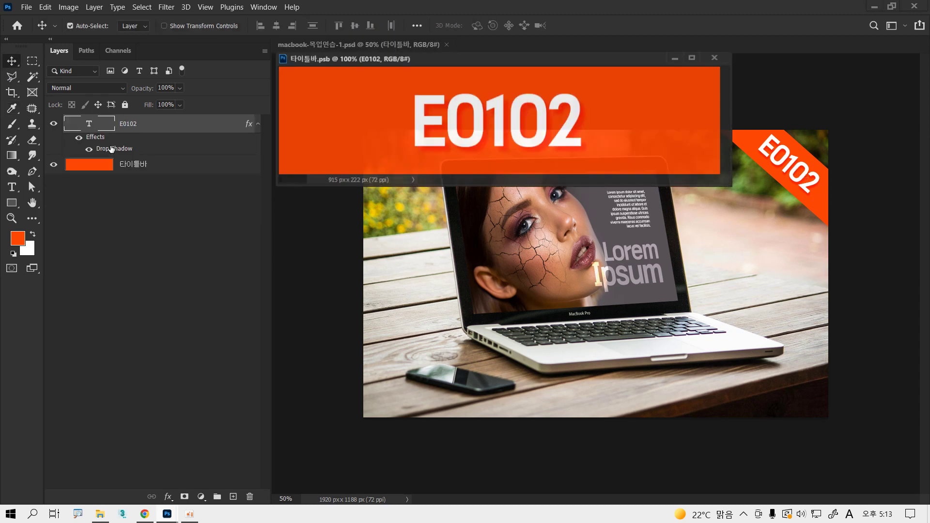
{"action": "double_click", "coordinate": [575, 128]}
{"action": "left_click", "coordinate": [560, 127]}
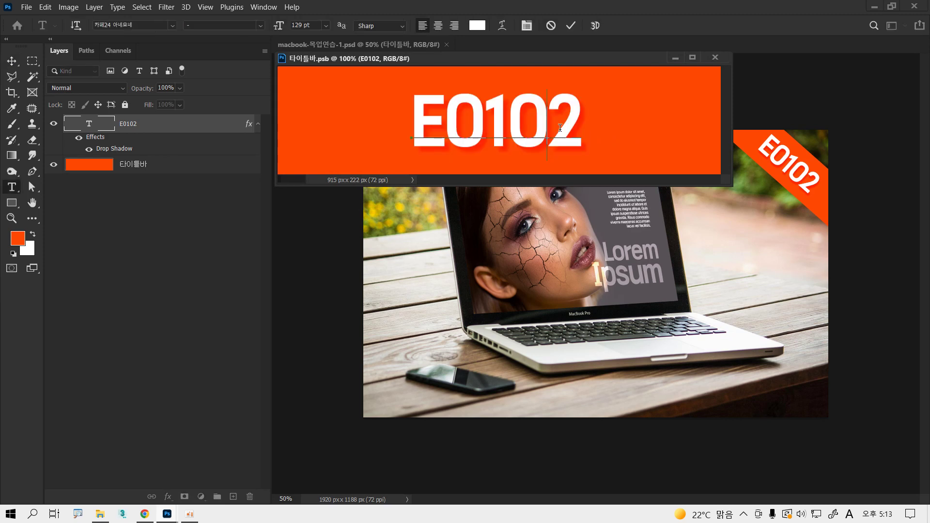
{"action": "key", "text": "shift+Right"}
{"action": "type", "text": "1"}
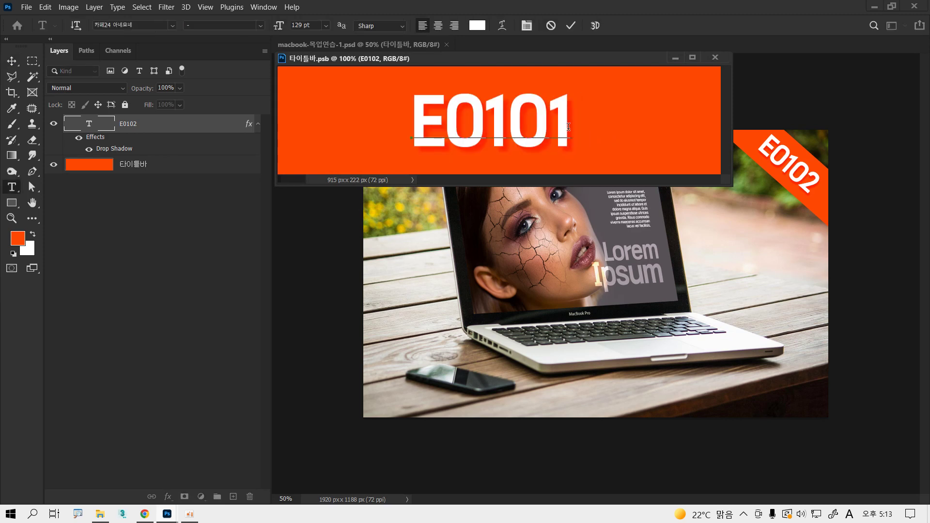
{"action": "key", "text": "ctrl+s"}
{"action": "key", "text": "v"}
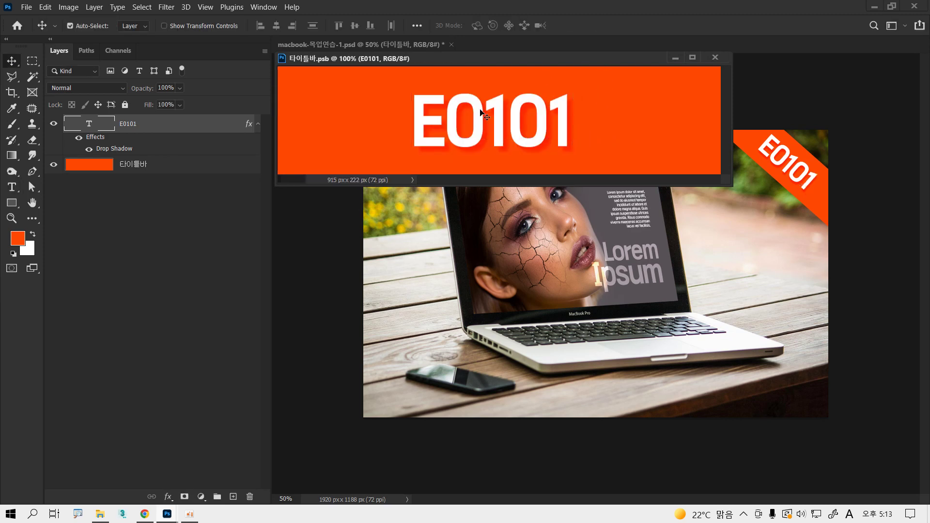
- Edit the title text on the orange bar to read SE 0101 and commit it
{"action": "double_click", "coordinate": [448, 134]}
{"action": "left_click", "coordinate": [438, 124]}
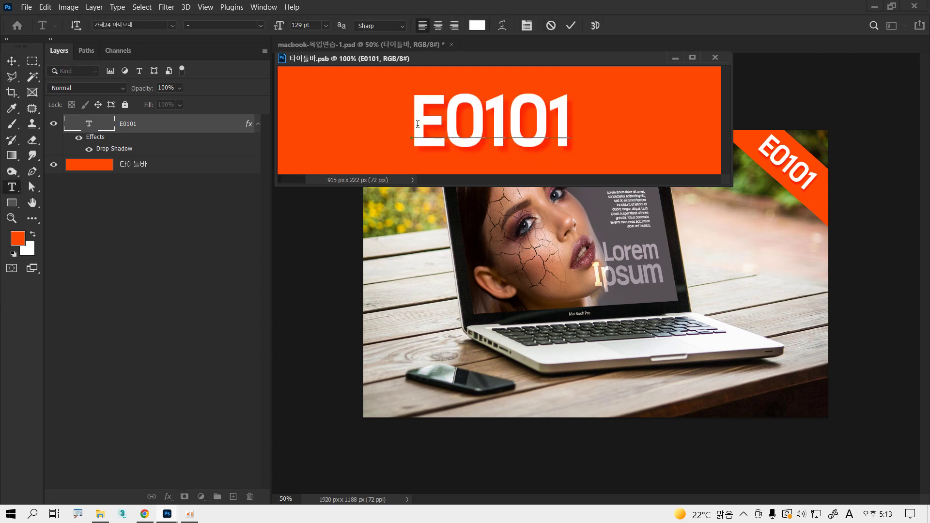
{"action": "type", "text": "SE"}
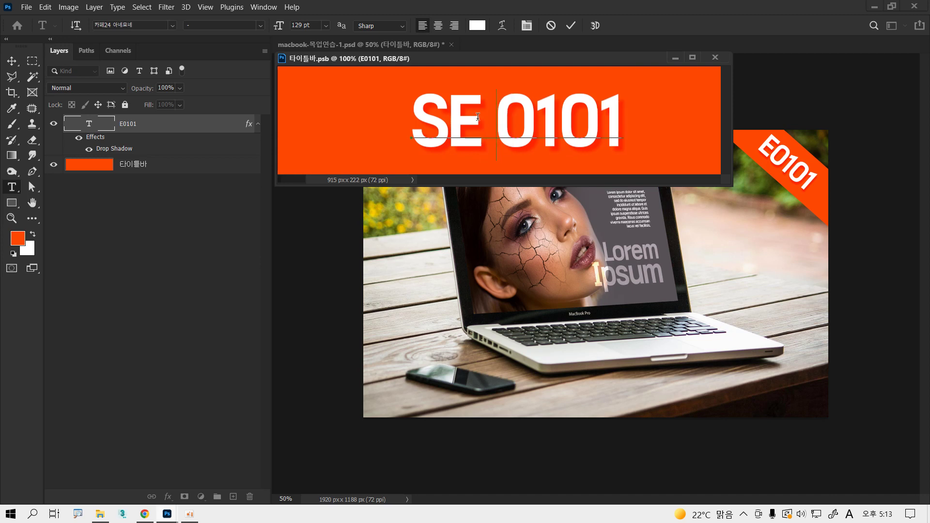
{"action": "key", "text": "ctrl+Return"}
- Shift the SE 0101 text left to centre it on the orange bar, and save 타이틀바.psb
{"action": "left_click_drag", "start_coordinate": [462, 121], "coordinate": [441, 120]}
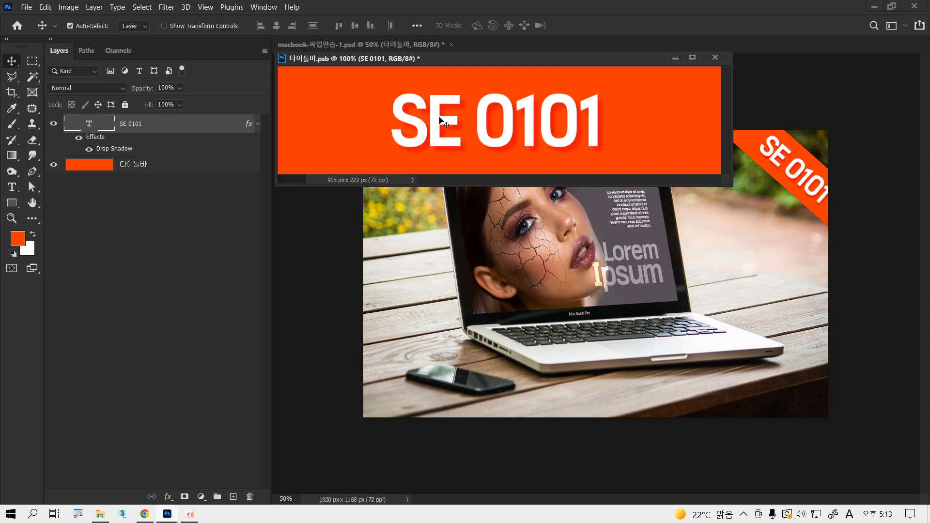
{"action": "key", "text": "ctrl"}
{"action": "key", "text": "ctrl+s"}
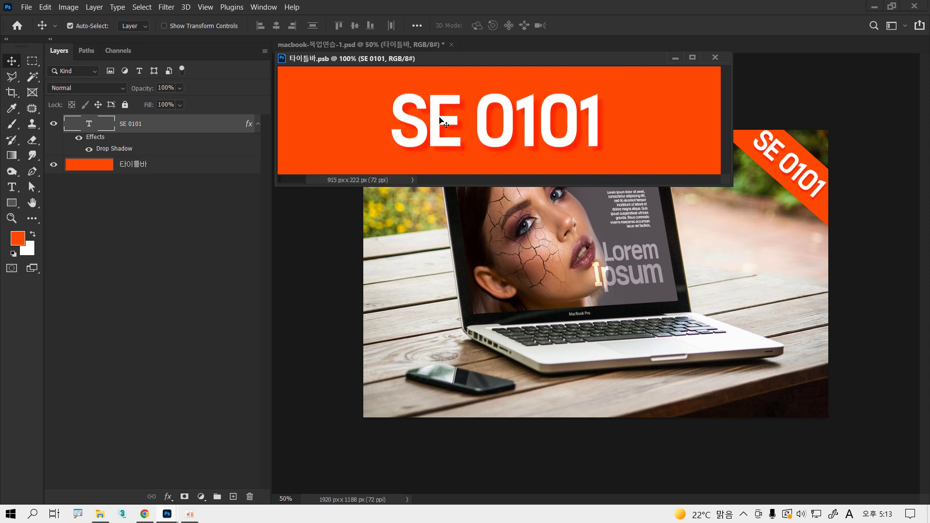
- Scale the SE 0101 text proportionally about its centre to about 92%
{"action": "key", "text": "ctrl+t"}
{"action": "left_click_drag", "start_coordinate": [607, 162], "coordinate": [597, 162]}
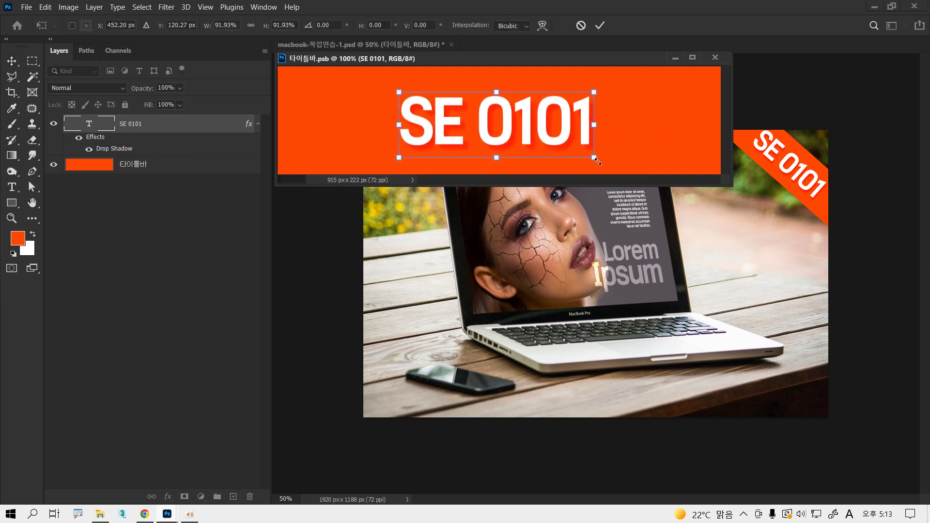
{"action": "key", "text": "Return"}
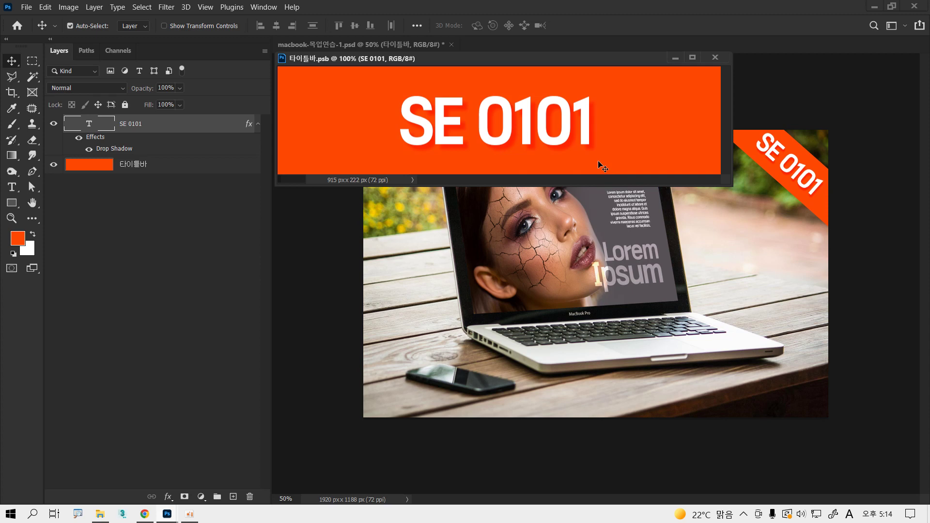
- Close the 타이틀바.psb window and save macbook-목업연습-1.psd
{"action": "left_click", "coordinate": [720, 56]}
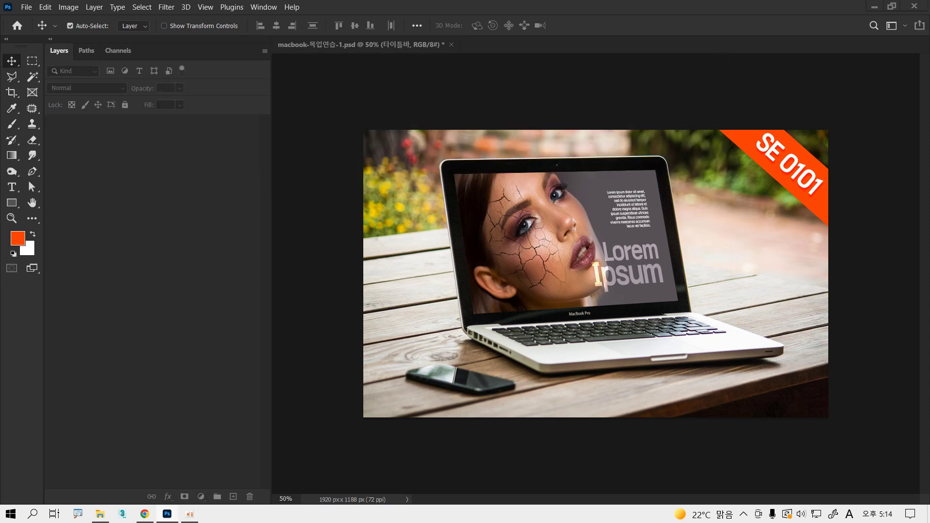
{"action": "key", "text": "ctrl+s"}
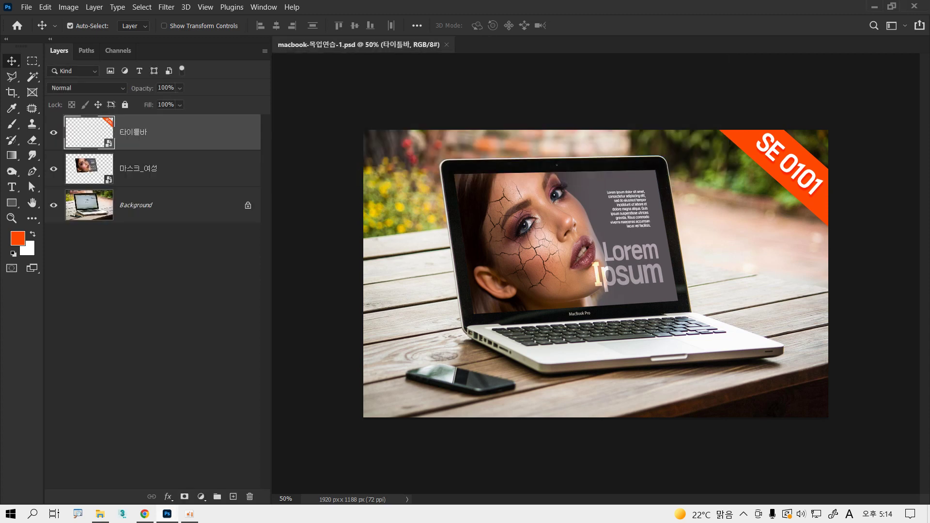